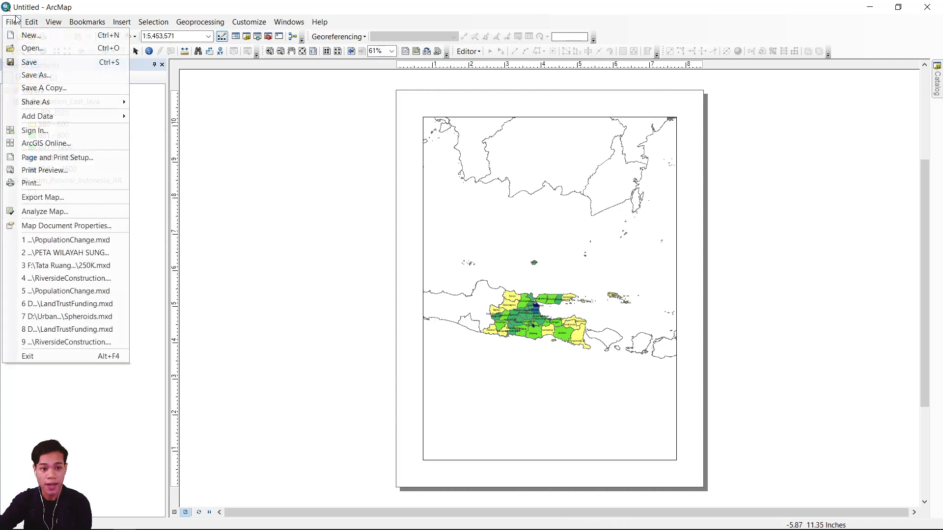
Open the page and print setup and set the printer to Microsoft XPS Document Writer.
click(59, 157)
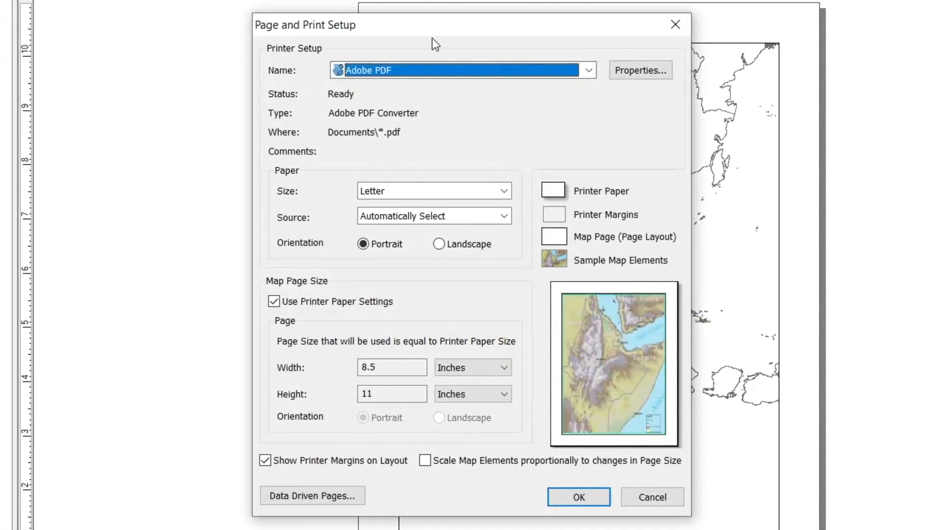
click(405, 199)
scroll(410, 256, up, 10)
scroll(394, 249, up, 3)
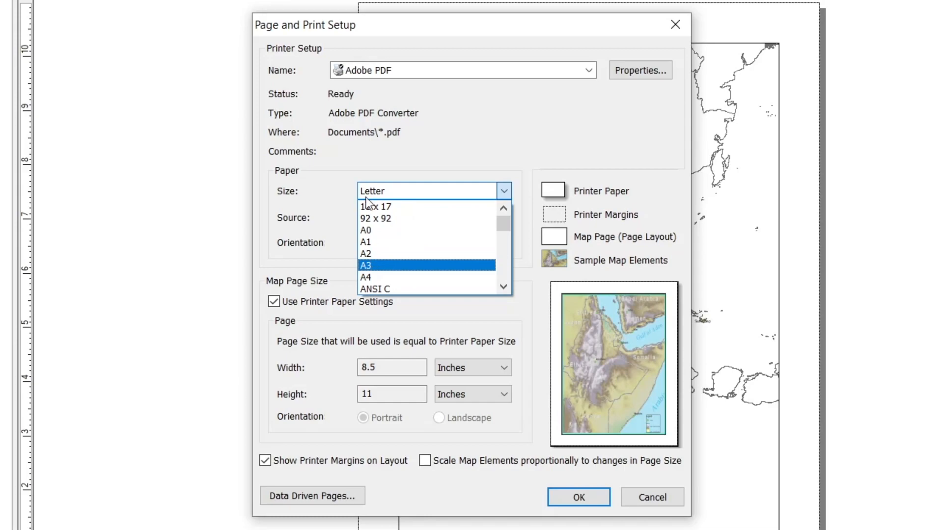
click(370, 72)
click(369, 72)
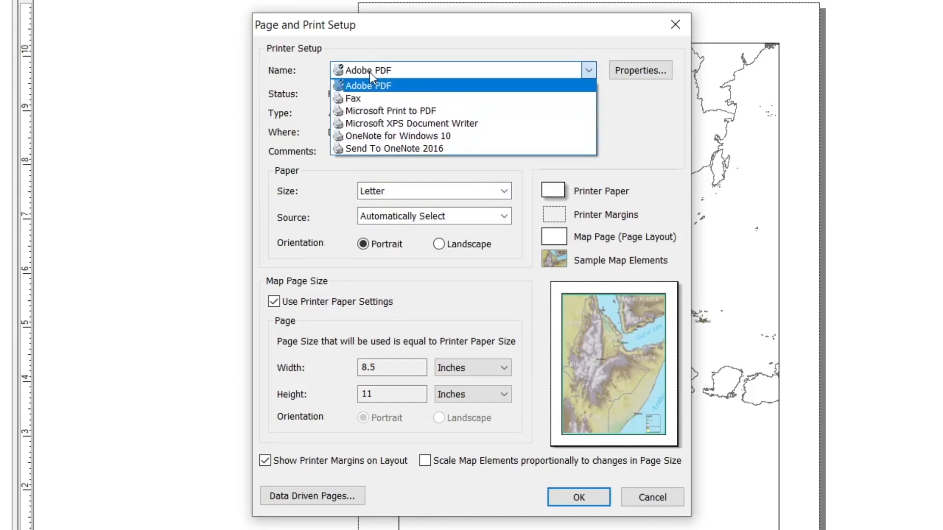
click(379, 124)
Set the paper size to A3 with landscape orientation and apply the page setup.
click(448, 194)
scroll(431, 243, up, 10)
scroll(428, 244, up, 12)
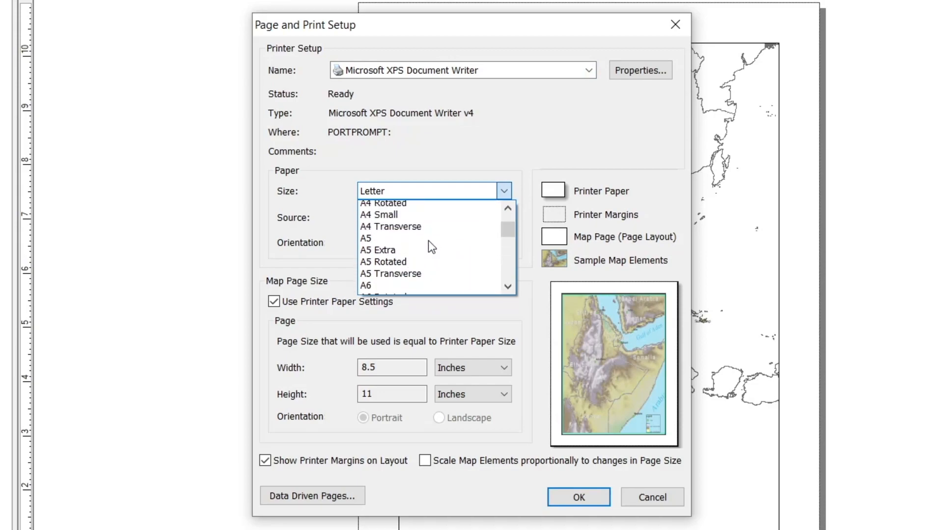
scroll(407, 251, up, 1)
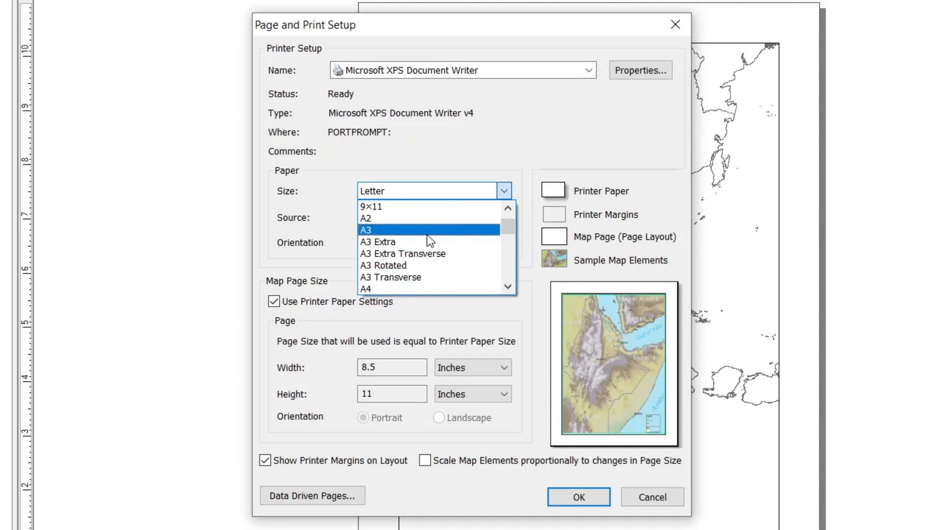
click(427, 233)
click(452, 245)
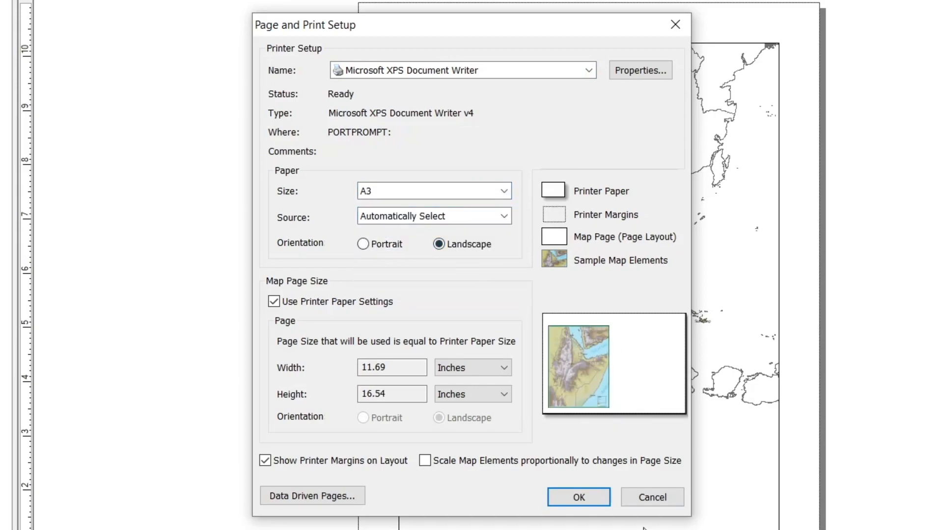
click(597, 497)
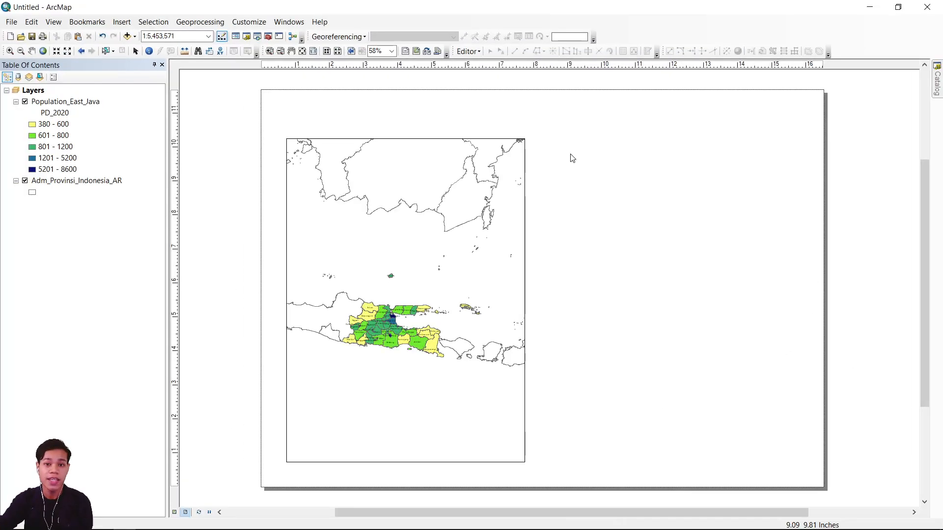
Show the Draw toolbar and dock it beside the Georeferencing tools.
right_click(665, 33)
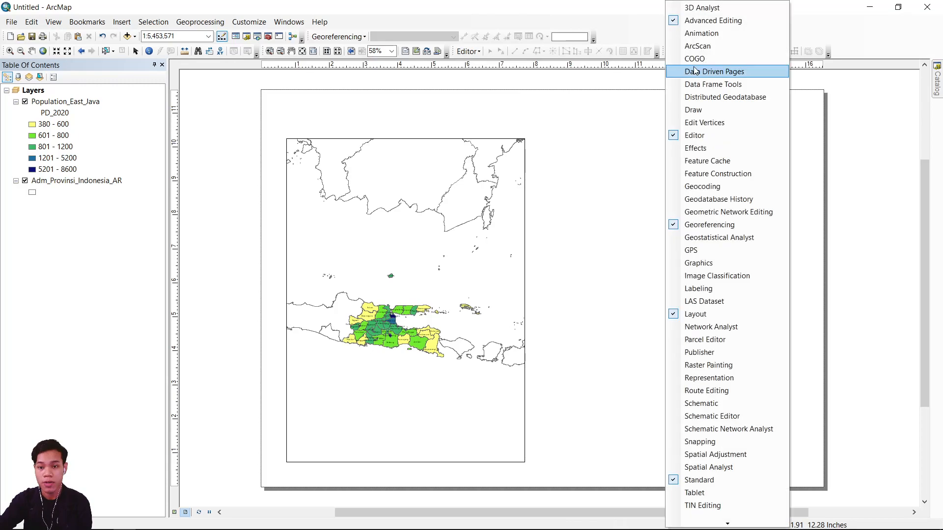
click(698, 109)
drag(606, 117, 642, 36)
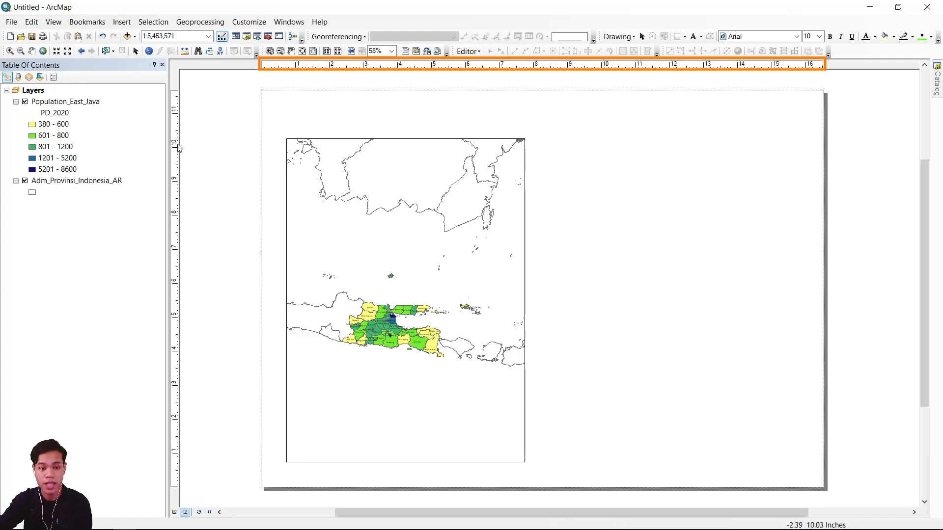
Add ruler guides just inside all four page edges, plus two vertical guides at about 12.8 and 13 inches.
click(268, 67)
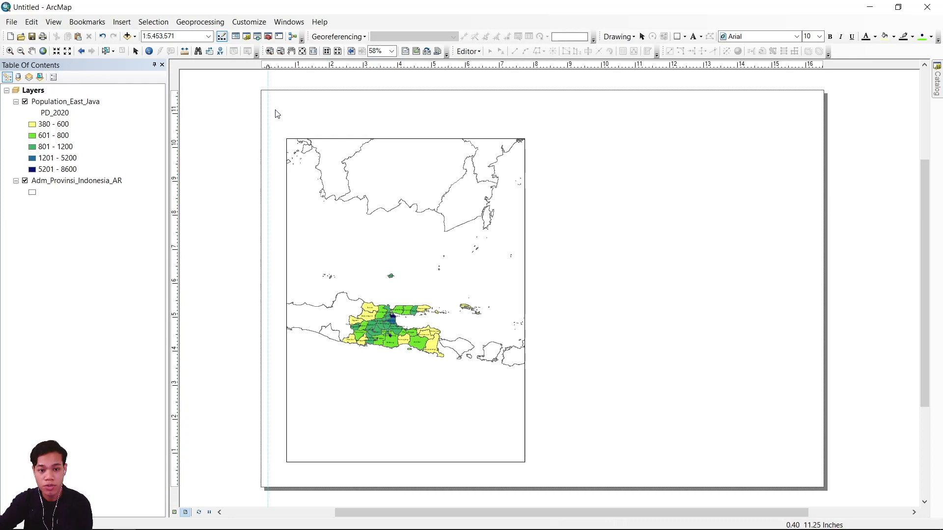
click(177, 97)
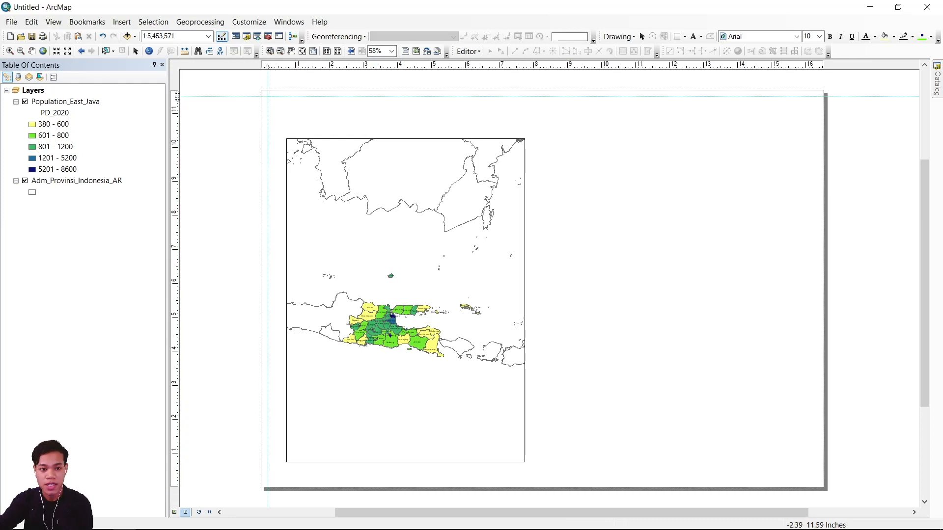
click(177, 482)
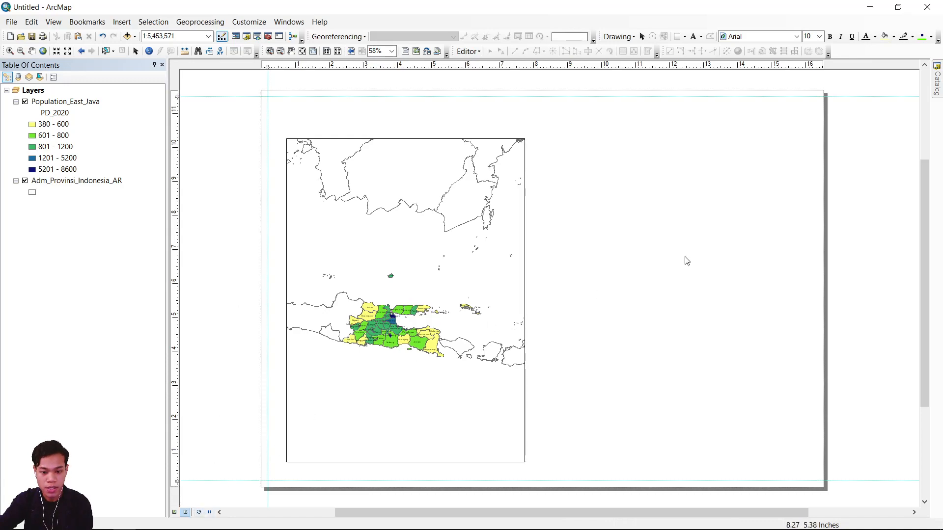
drag(820, 68, 703, 65)
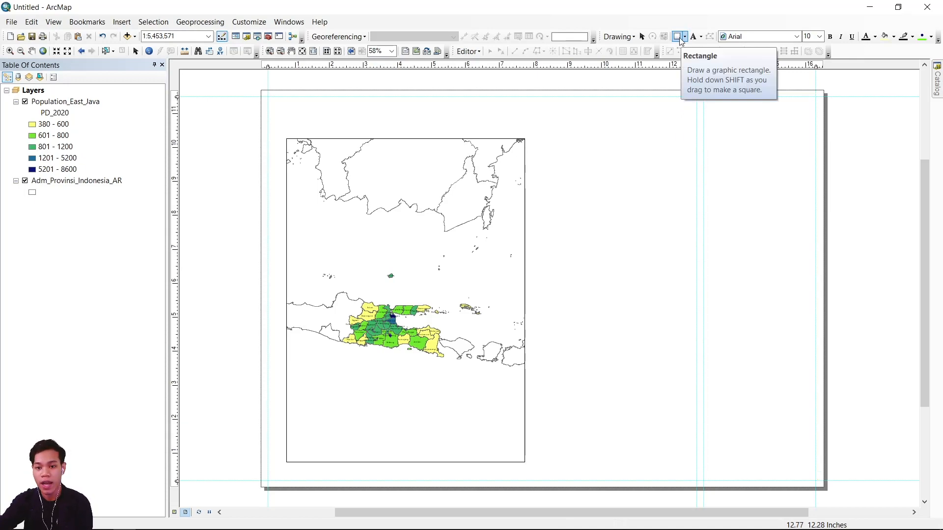
Draw a rectangle about 3.3 by 1.1 inches between the guides in the page's upper-right corner and fill it with white.
click(412, 69)
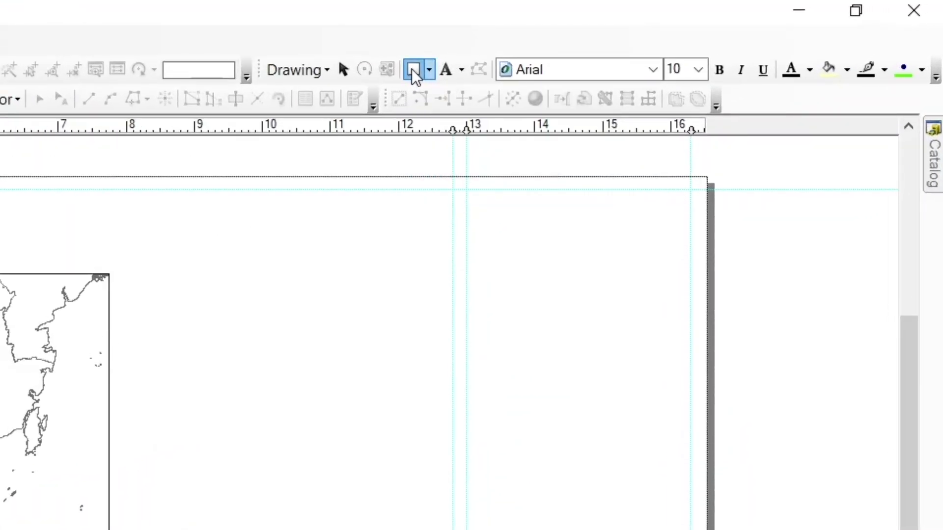
drag(467, 189, 691, 263)
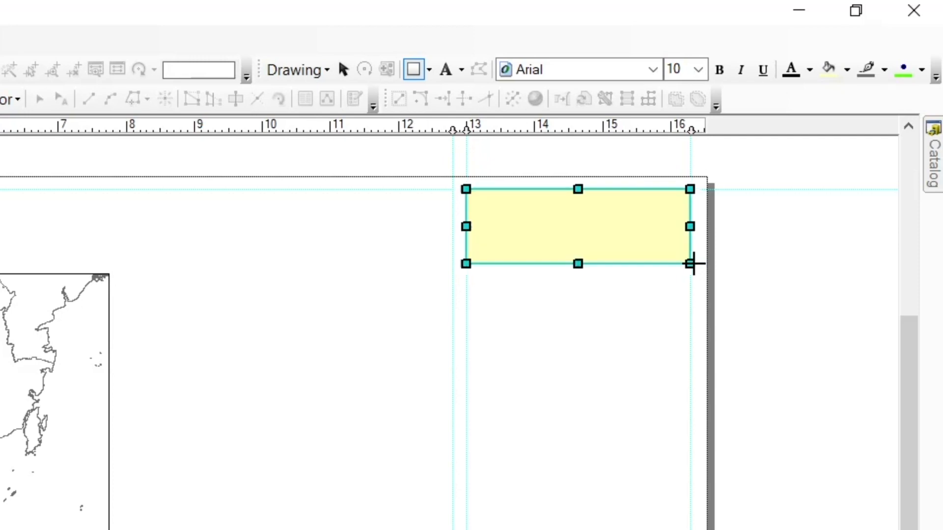
right_click(751, 117)
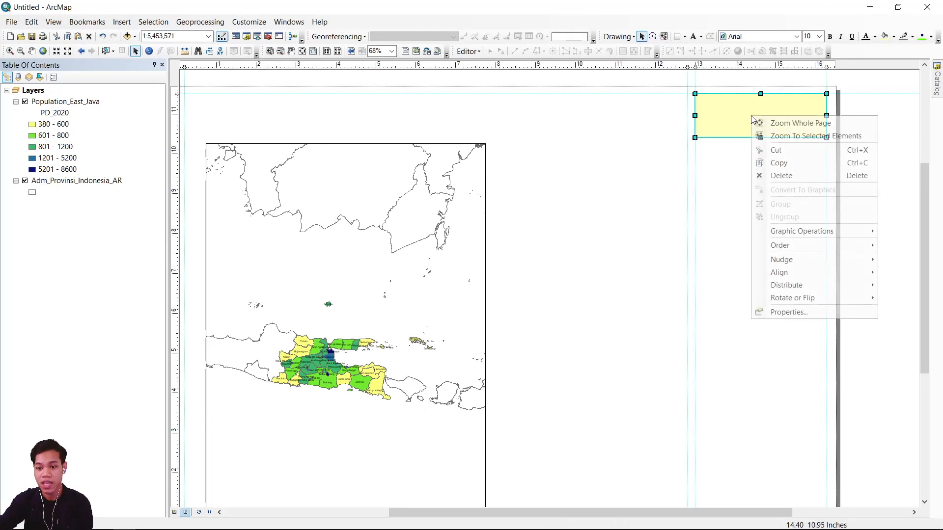
click(786, 314)
click(426, 215)
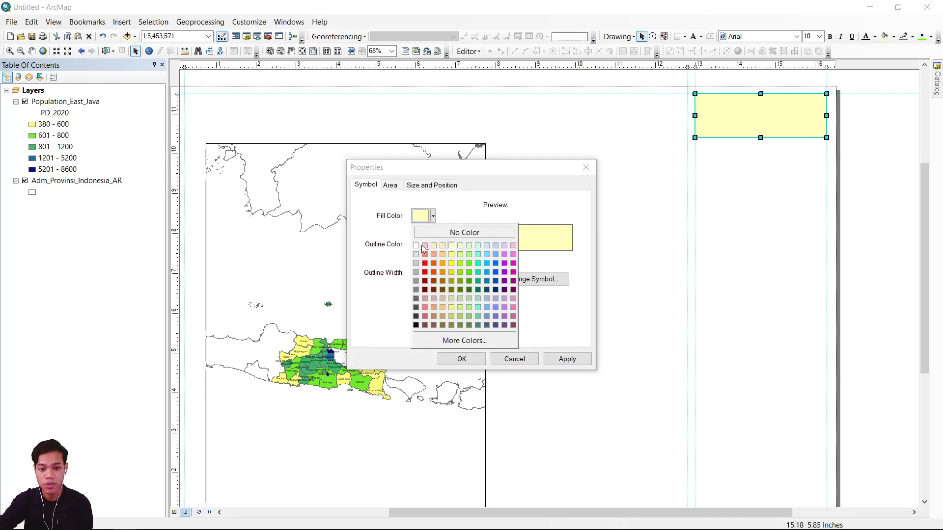
click(416, 246)
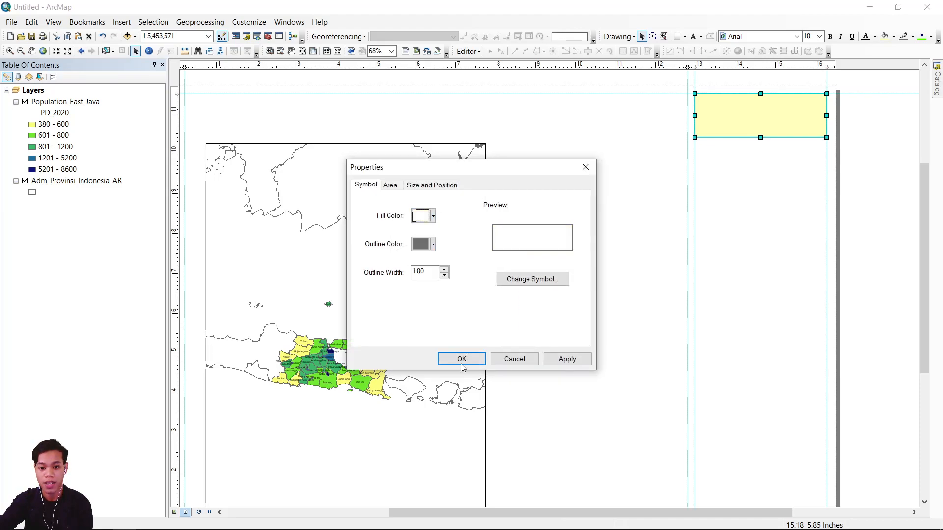
click(461, 360)
click(737, 196)
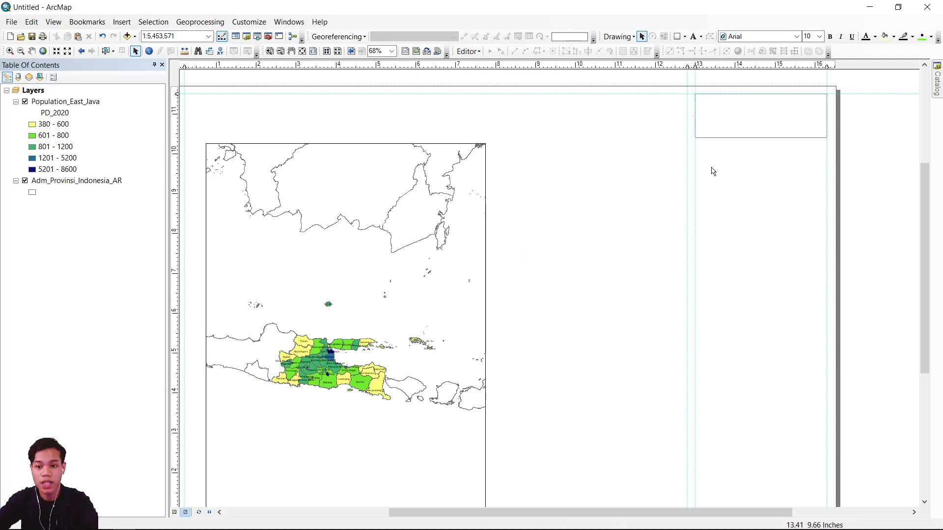
Add a horizontal guide just above the rectangle's lower edge, shorten the rectangle to it and paste a copy in the row below.
click(175, 130)
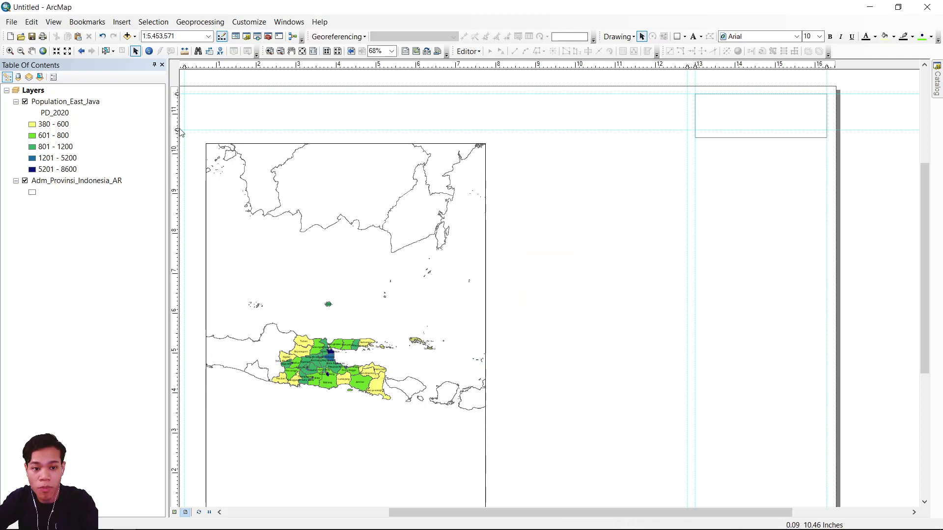
click(761, 138)
drag(761, 139, 754, 215)
click(175, 194)
key(ctrl+c)
key(ctrl+v)
Add more horizontal guides down the page's right column and stack further rectangle copies, resized to fit the rows between them.
click(176, 222)
drag(176, 221, 177, 230)
key(ctrl+v)
drag(769, 160, 761, 299)
key(ctrl+c)
key(ctrl+v)
click(175, 187)
drag(677, 193, 677, 187)
drag(686, 232, 676, 215)
Fill the rest of the right column with a rectangle about 5.4 inches tall and a short one ending at the bottom guide.
drag(678, 257, 687, 420)
drag(175, 410, 175, 406)
click(675, 383)
drag(675, 402, 675, 406)
click(677, 105)
key(ctrl+v)
drag(677, 105, 676, 438)
scroll(699, 294, up, 2)
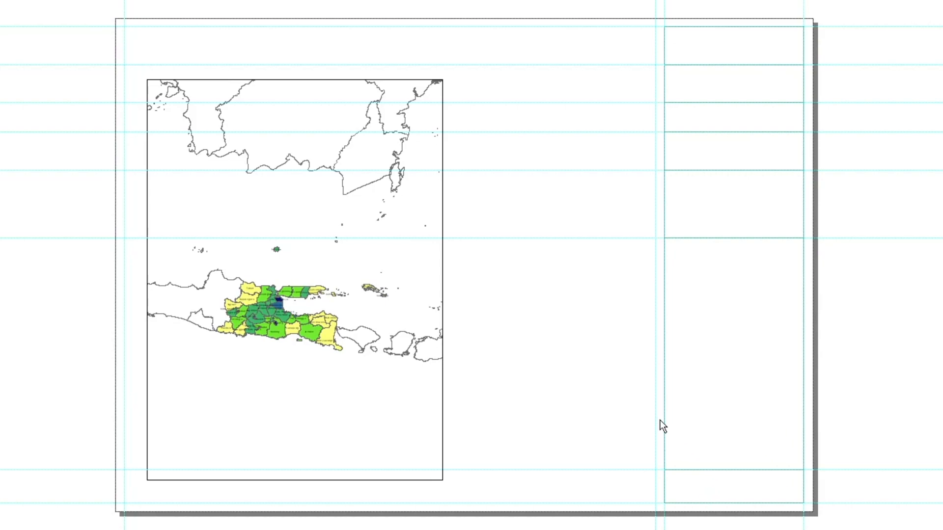
Move the data frame to the upper-left guide corner and enlarge it to the bottom guide and the 12.8 inch vertical guide.
click(277, 184)
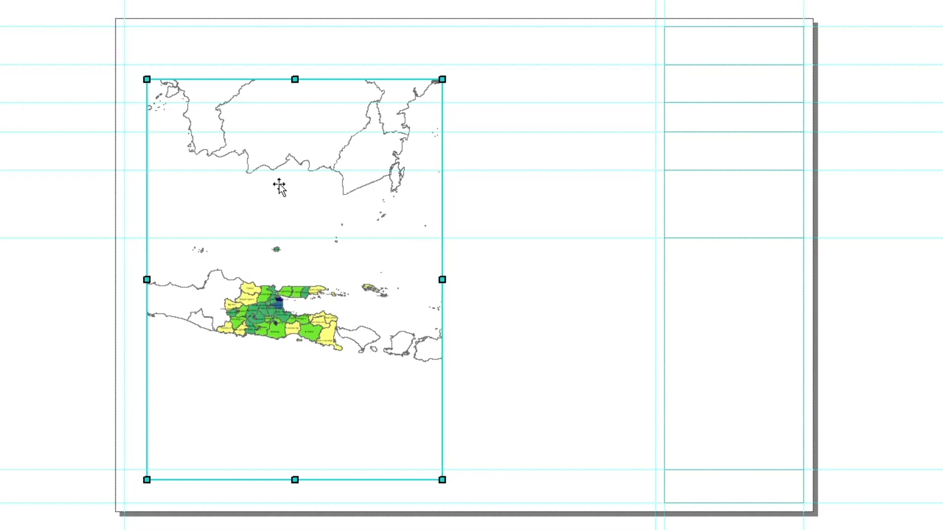
drag(279, 203, 256, 150)
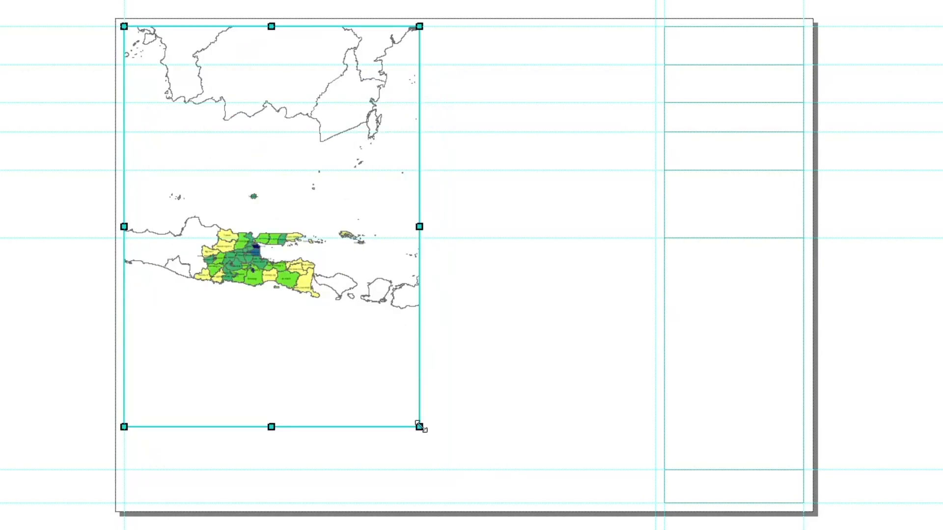
drag(647, 503, 656, 502)
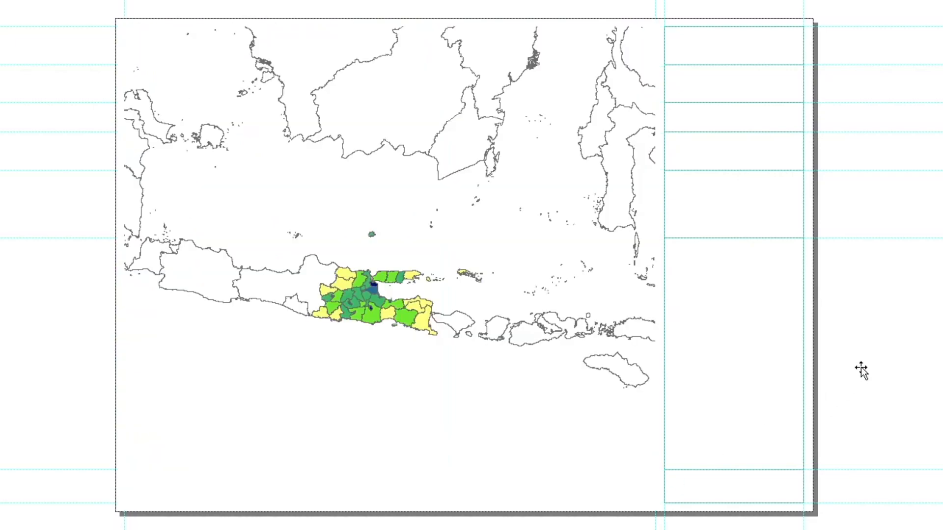
mouse_move(659, 266)
mouse_down()
mouse_move(677, 275)
mouse_move(658, 266)
mouse_up()
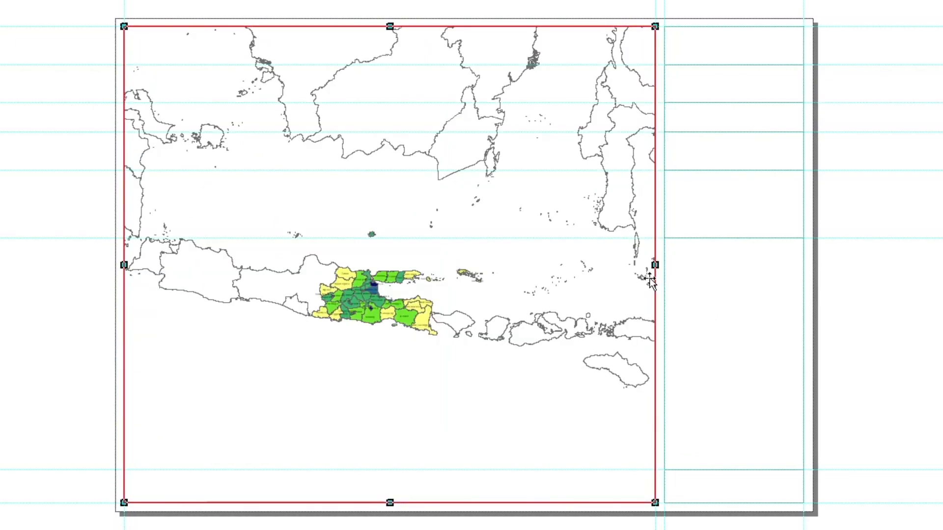
click(802, 336)
click(859, 338)
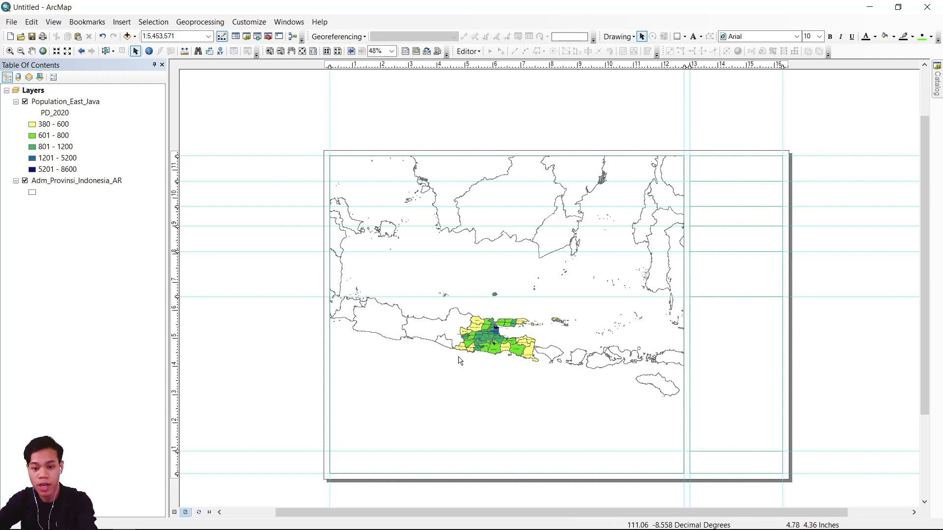
Zoom the map to the Population_East_Java layer and set the map scale to 1:2,000,000.
right_click(73, 102)
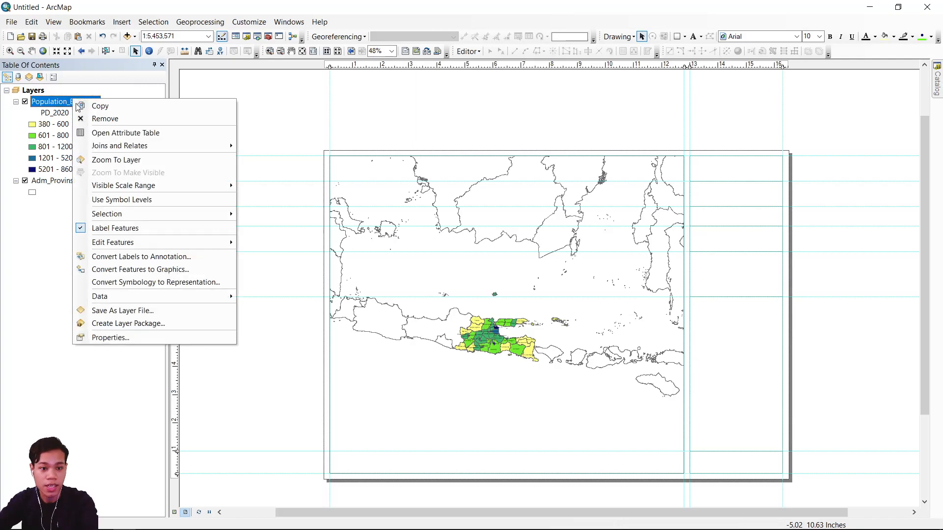
click(110, 159)
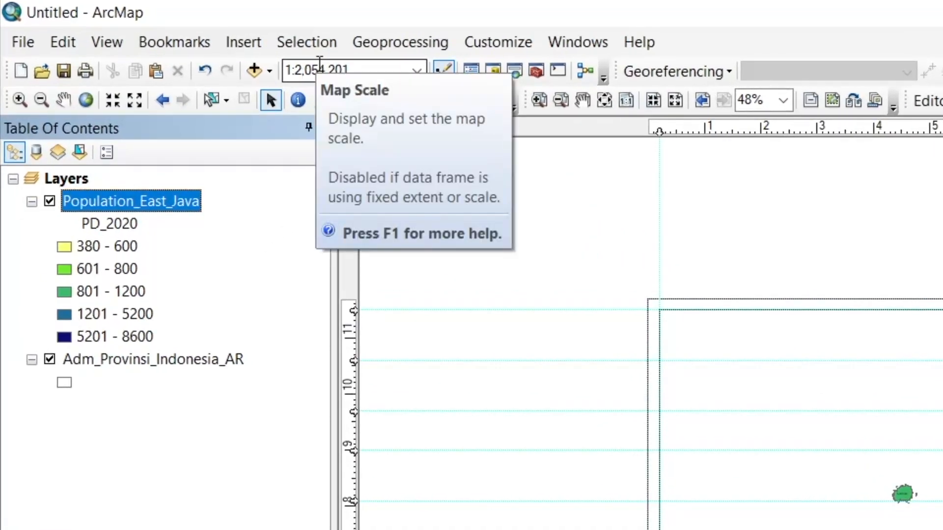
click(319, 69)
drag(361, 73, 318, 80)
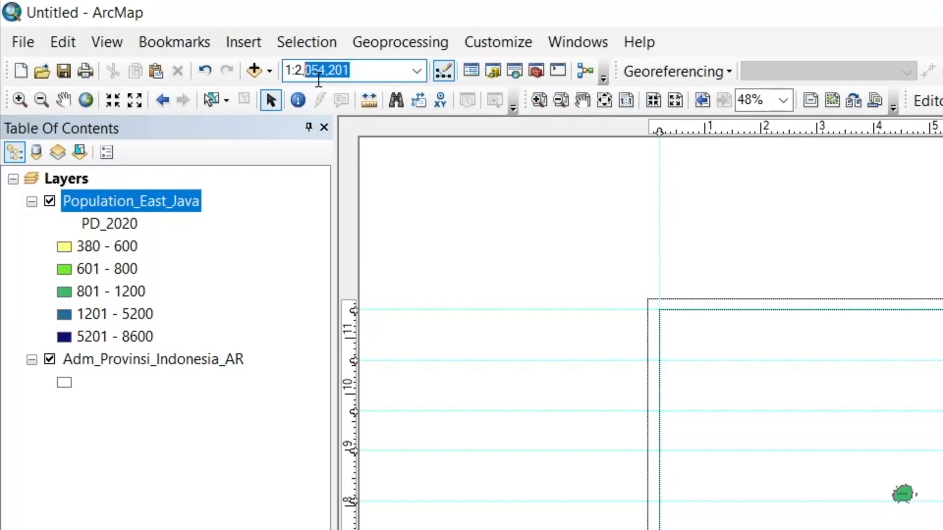
text(00)
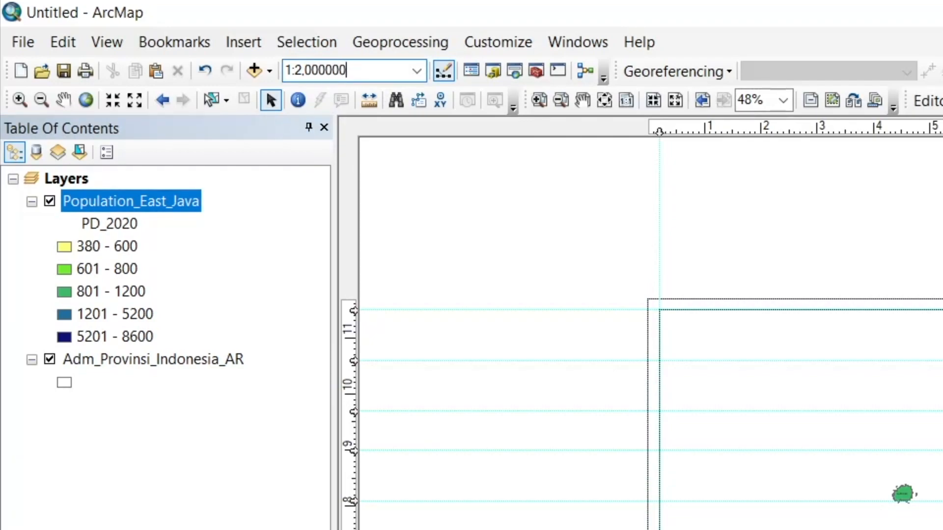
text(0,000)
key(Return)
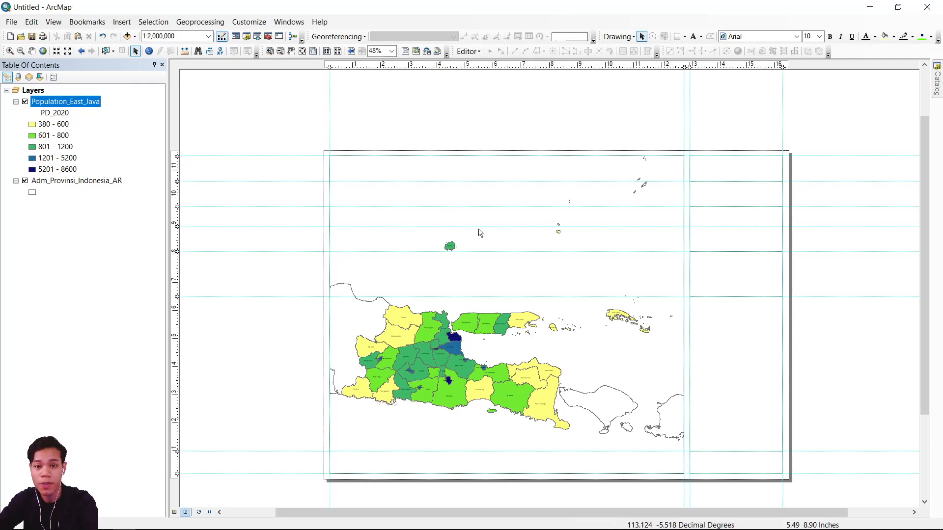
Set the data frame's background to light blue in its frame properties.
right_click(498, 239)
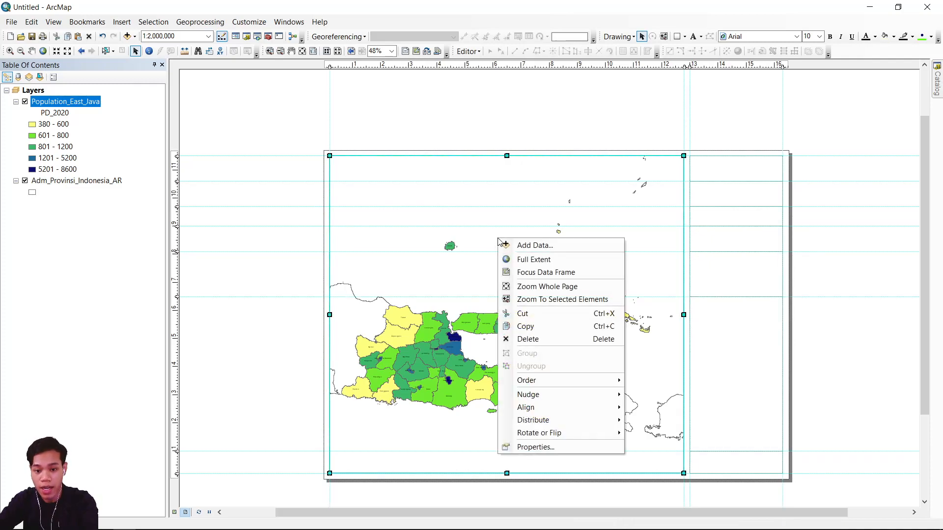
click(535, 446)
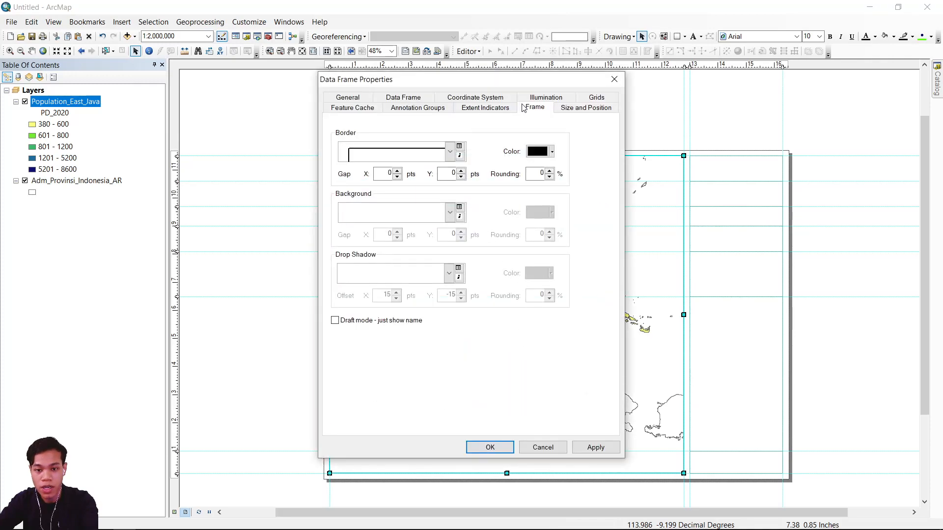
click(451, 214)
click(433, 243)
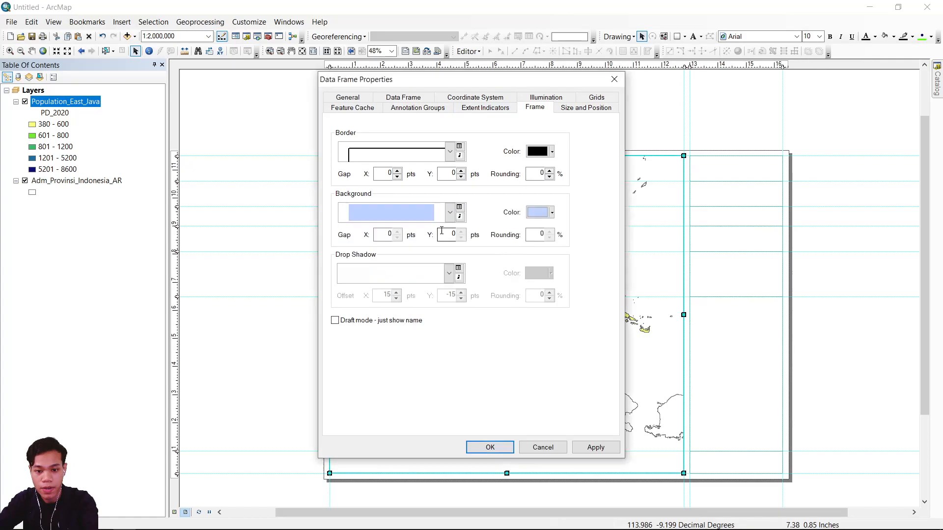
click(491, 448)
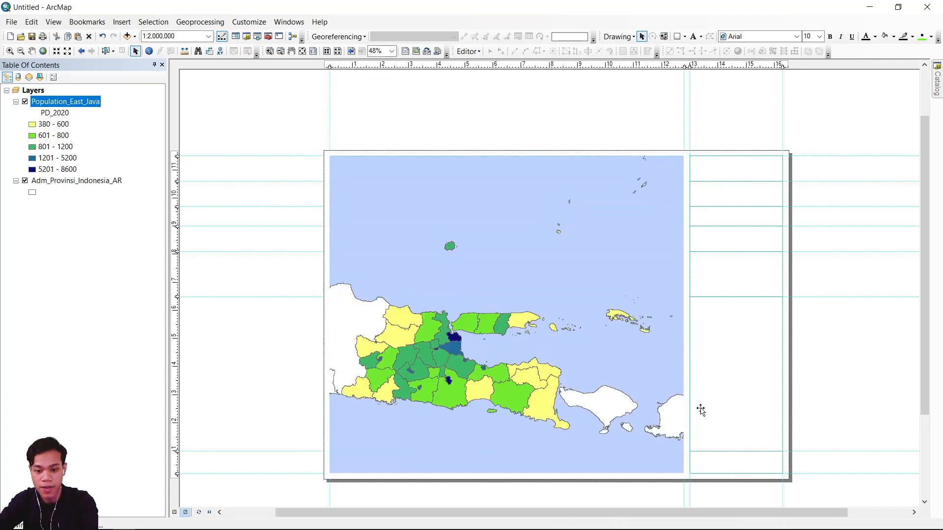
Add the Basemap Online layer group from the folder connections to the map and turn on its ESRI Ocean layer.
click(835, 359)
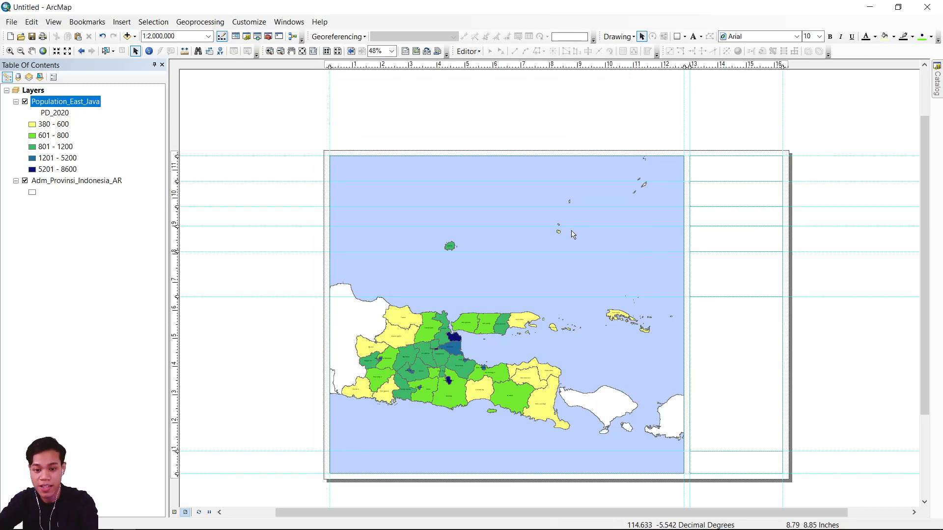
click(938, 88)
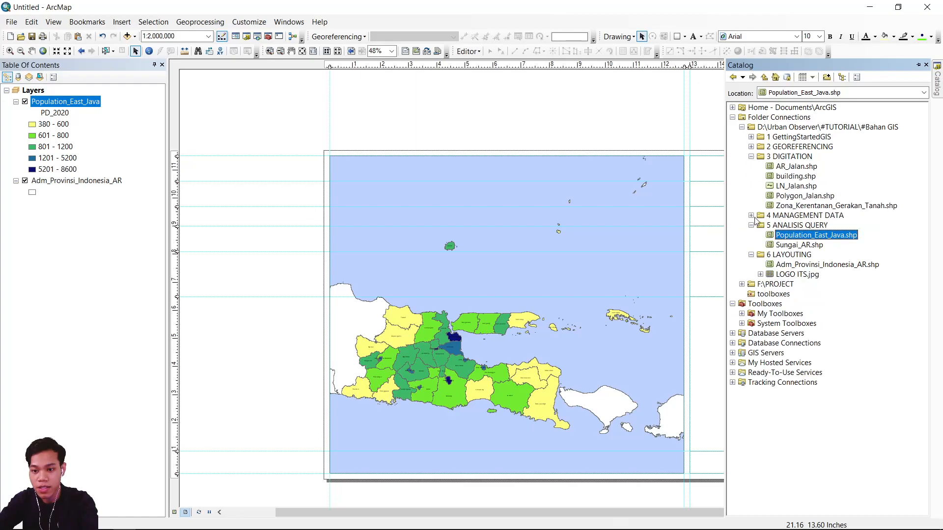
drag(807, 176, 231, 253)
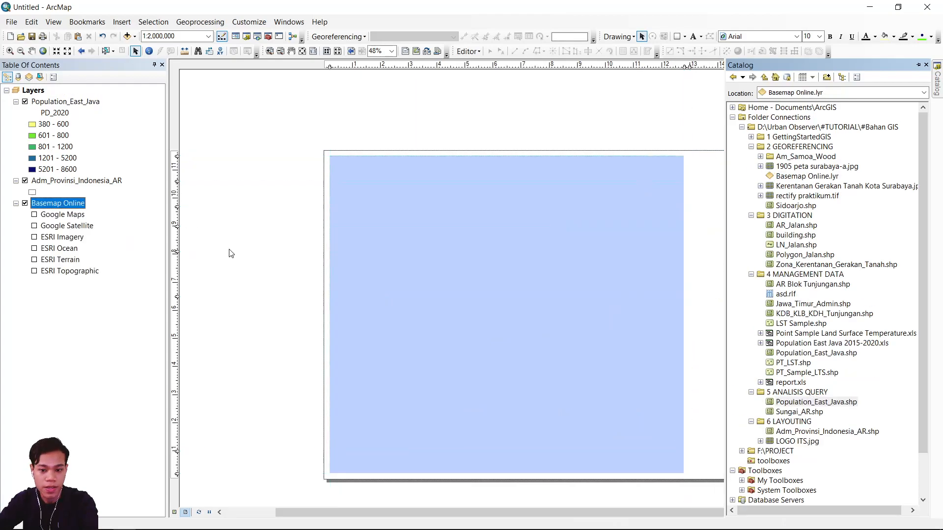
click(35, 249)
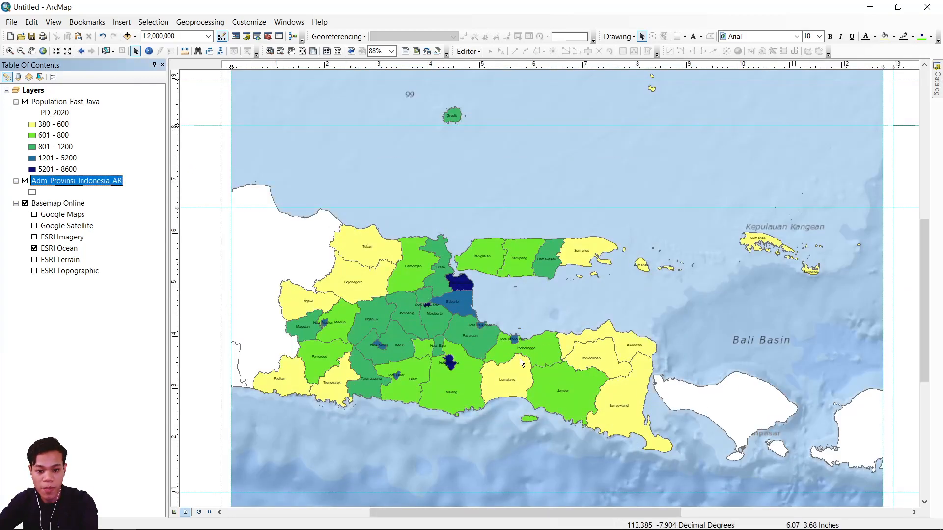
Turn on labels for the Adm_Provinsi_Indonesia_AR layer, using NAMA_PROV as the label field.
right_click(93, 185)
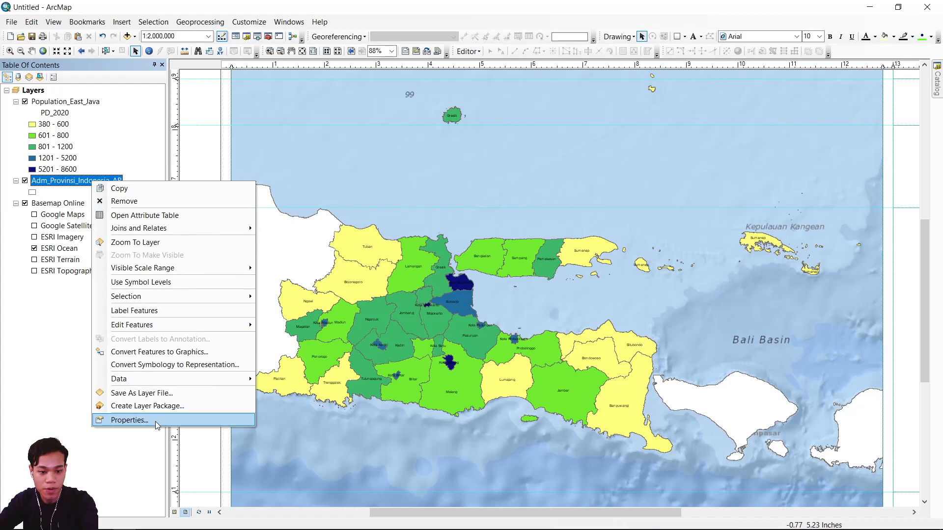
click(155, 422)
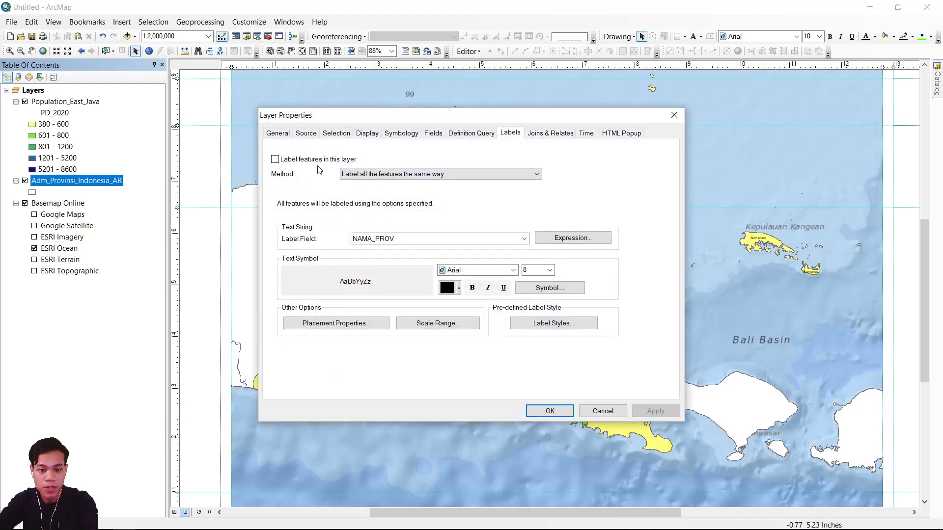
click(316, 159)
click(432, 239)
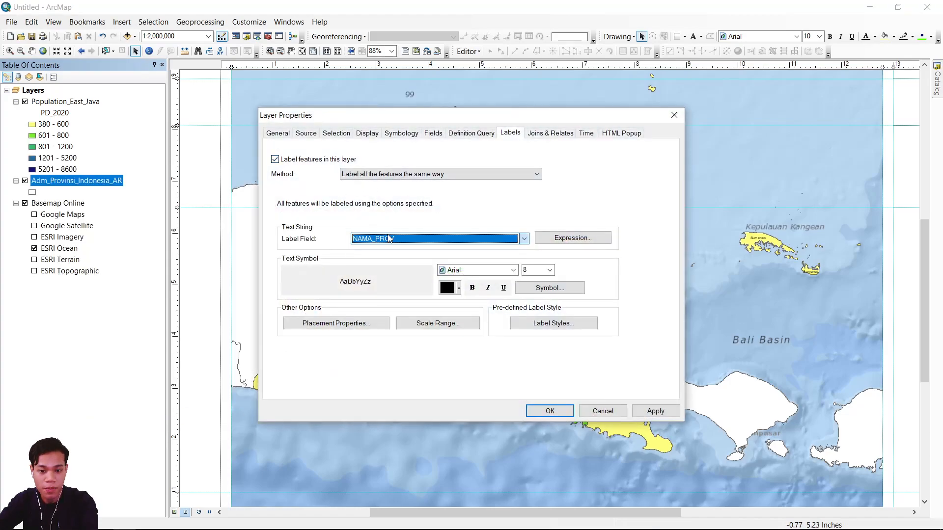
click(538, 272)
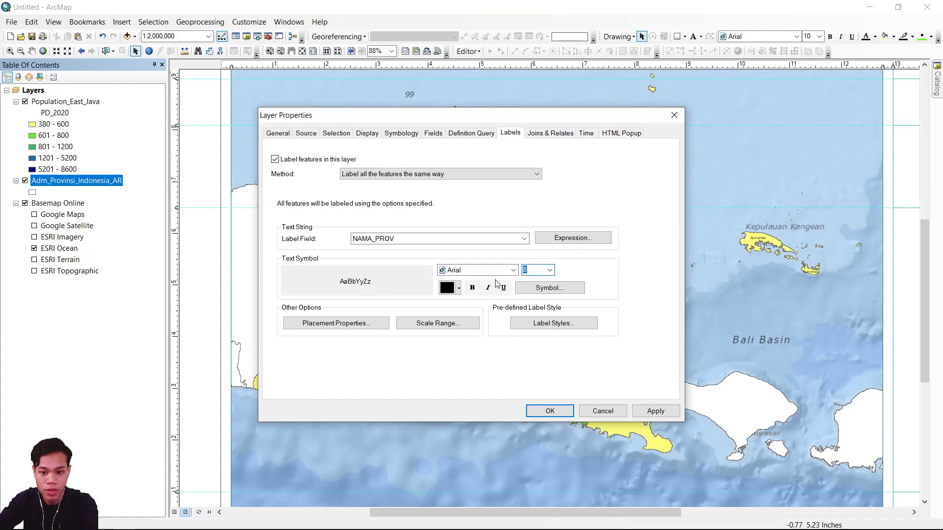
Make the province labels bold, accept horizontal placement with duplicate labels removed, and apply the layer properties.
click(459, 288)
click(459, 289)
click(473, 288)
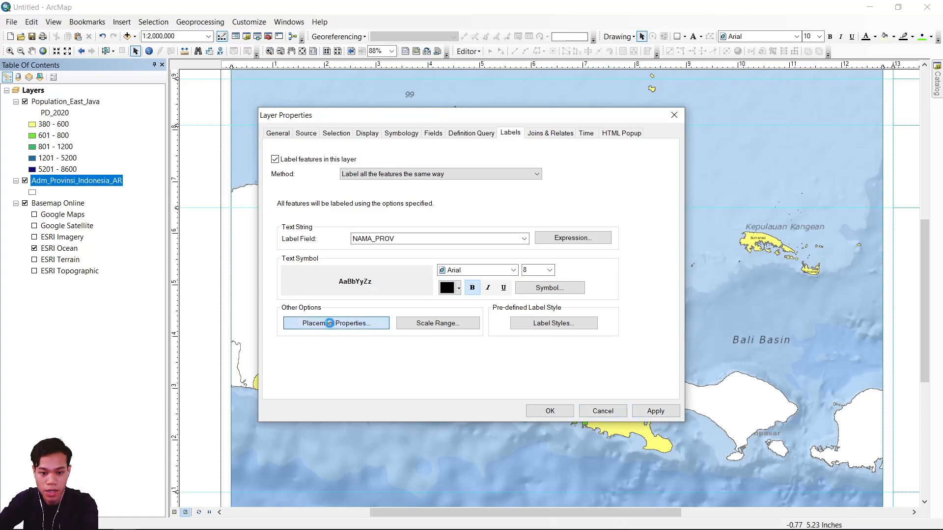
click(326, 322)
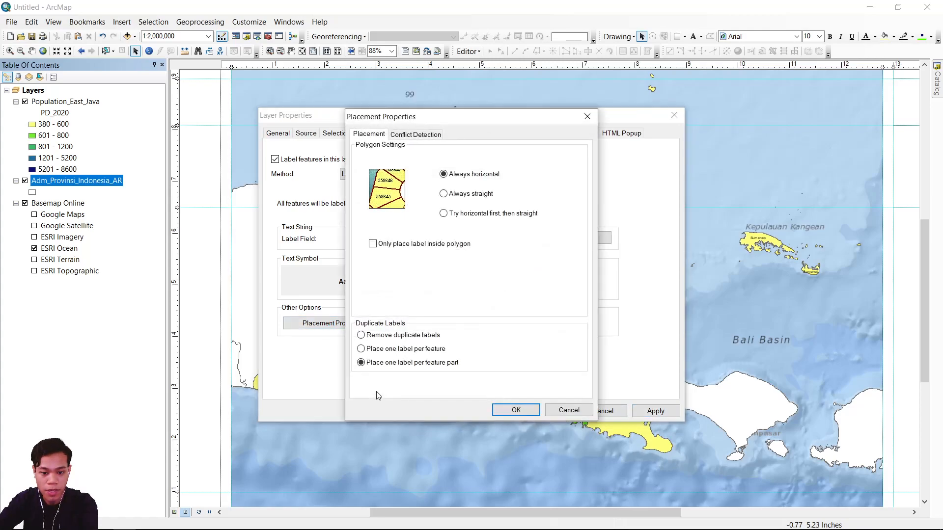
click(513, 410)
click(660, 414)
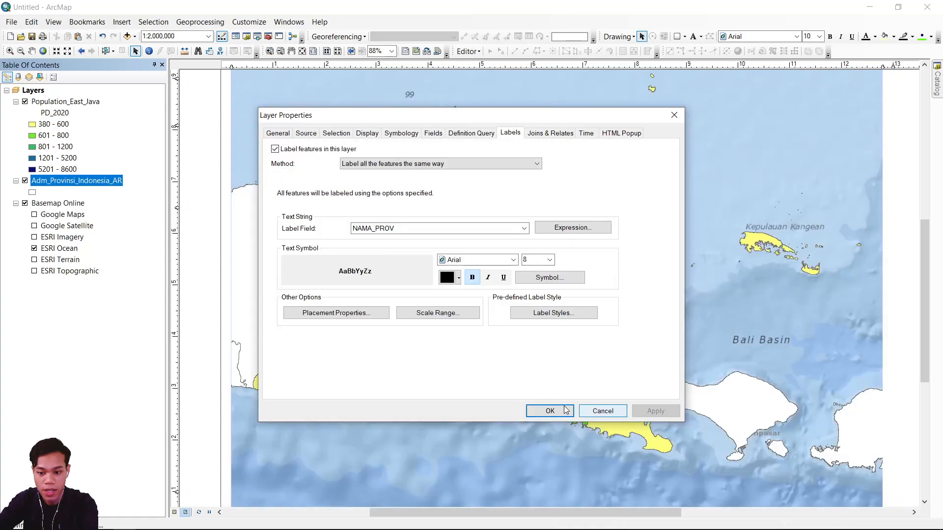
click(562, 416)
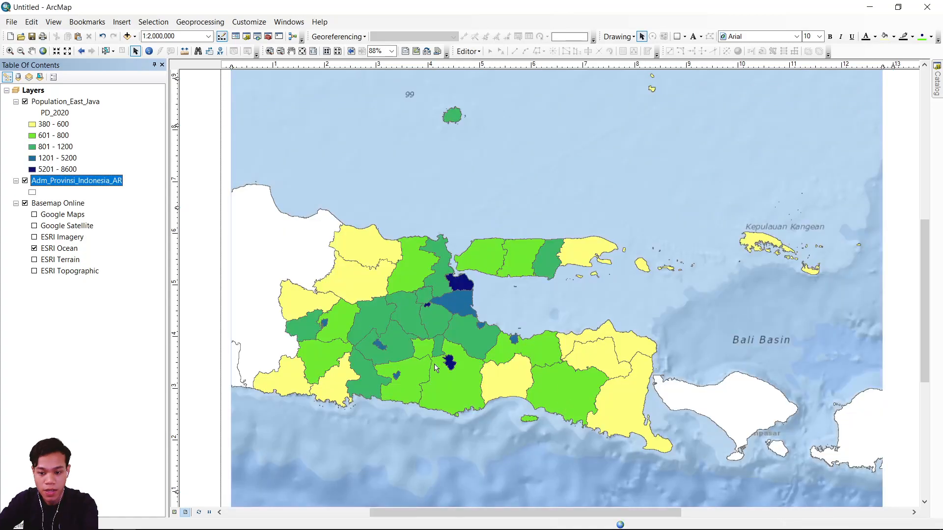
Start a new reference grid for the data frame, comparing the grid types and choosing Graticule.
scroll(434, 367, down, 3)
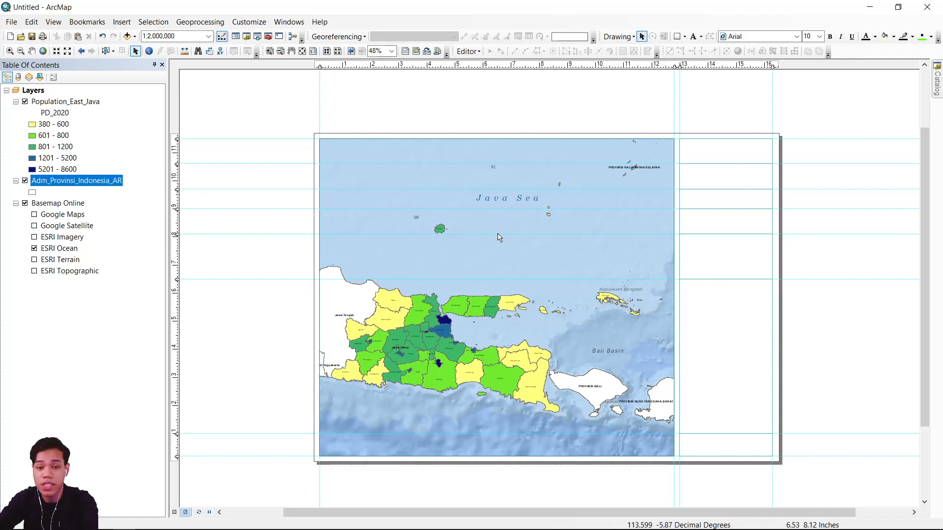
right_click(473, 245)
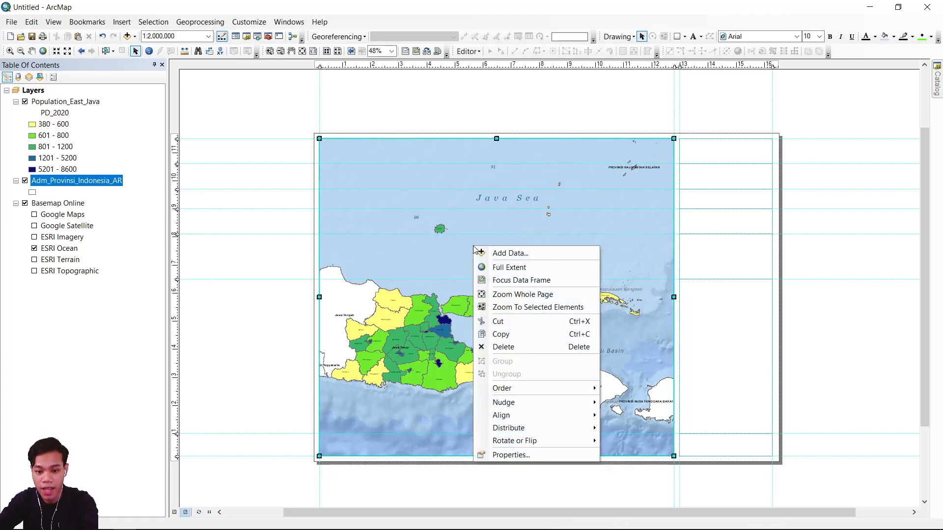
click(518, 456)
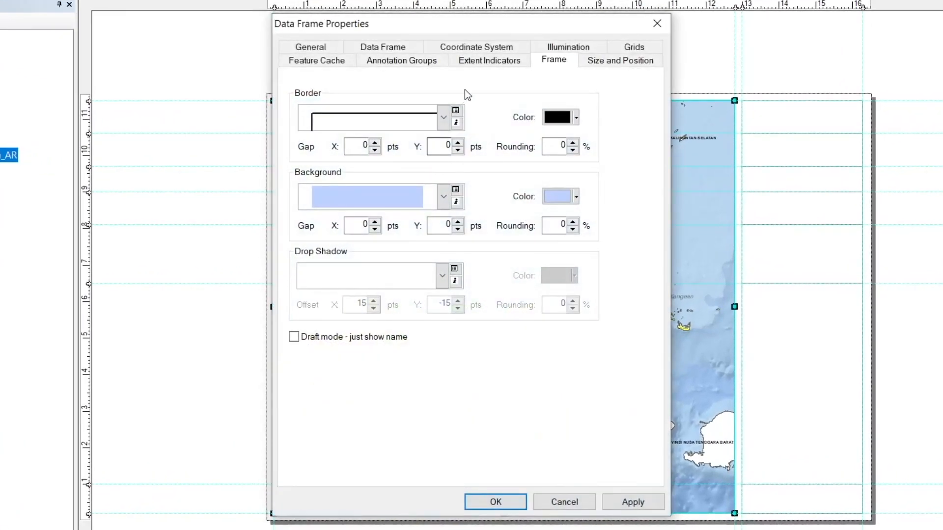
click(636, 49)
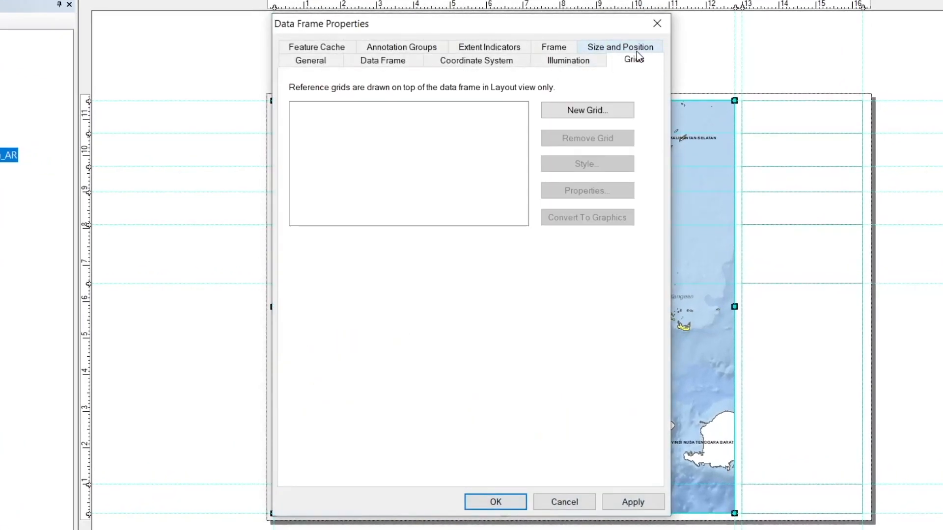
click(568, 112)
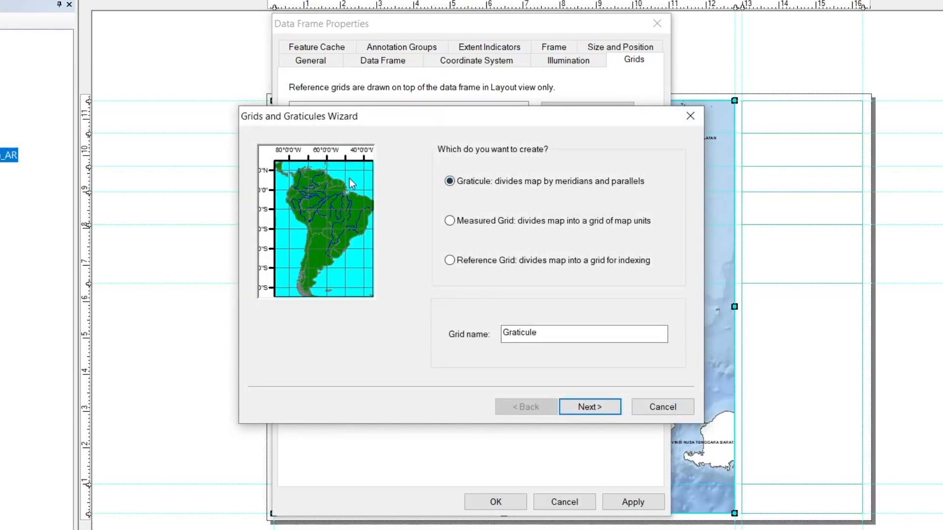
click(468, 225)
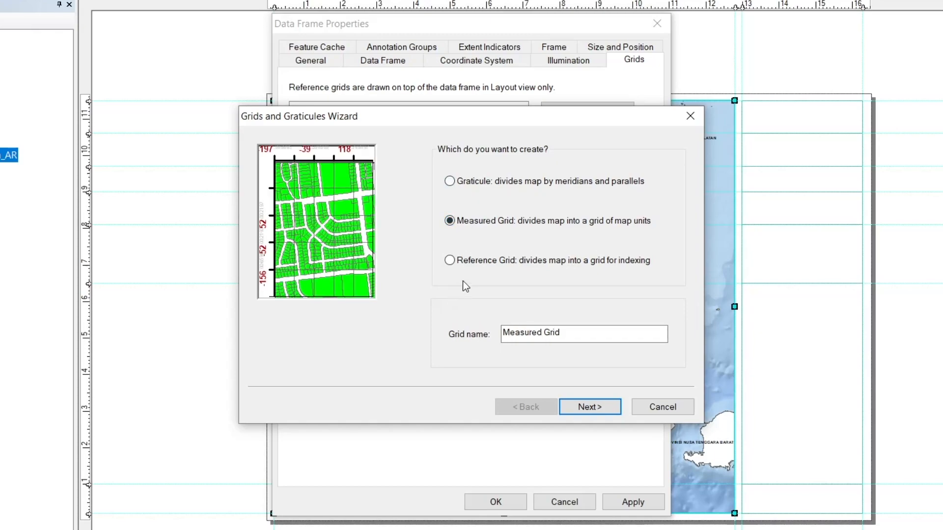
click(476, 262)
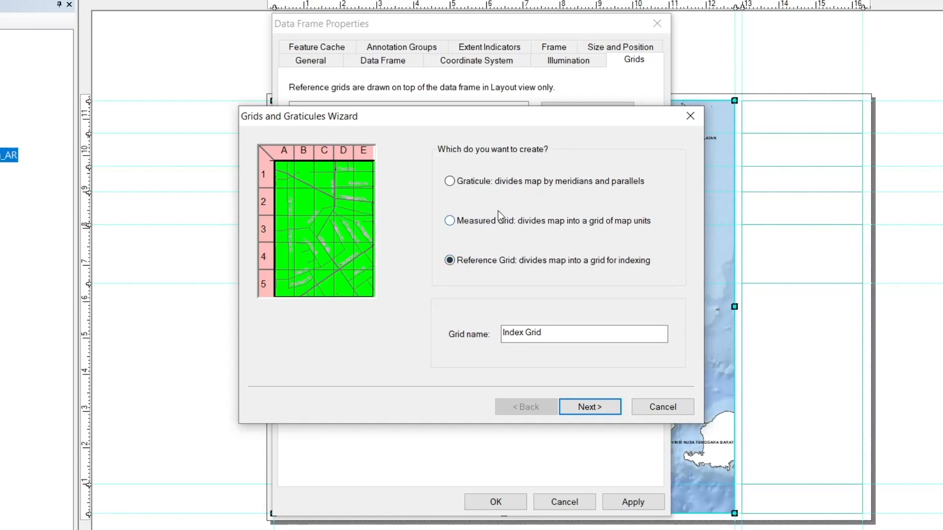
click(488, 180)
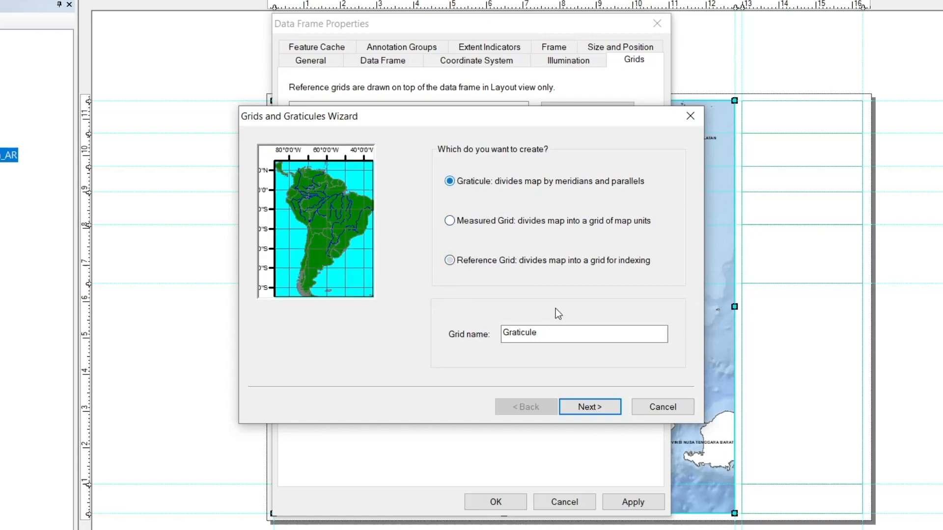
click(599, 406)
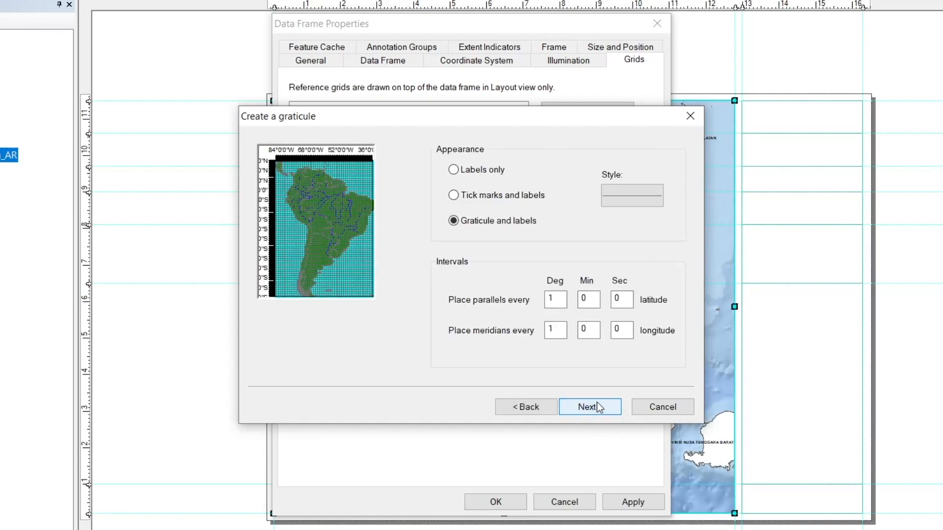
Create the graticule with lines and labels, placing parallels and meridians every 2 degrees, and apply it to the data frame.
click(486, 197)
click(475, 220)
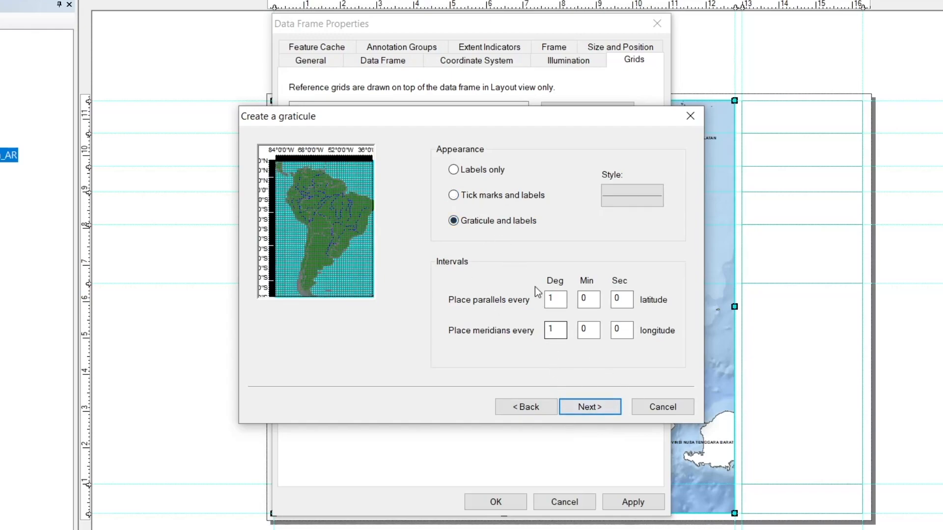
drag(552, 297, 525, 299)
text(2)
key(Tab)
click(593, 408)
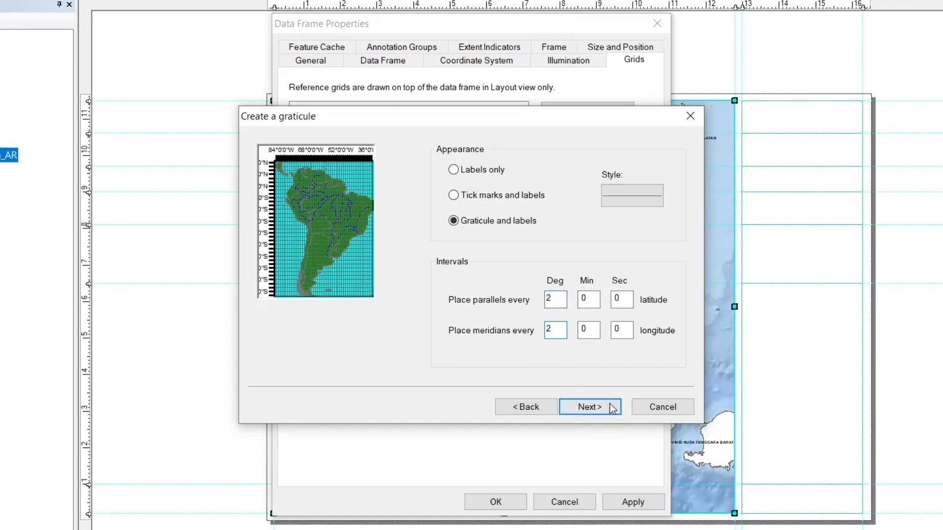
click(591, 408)
click(584, 409)
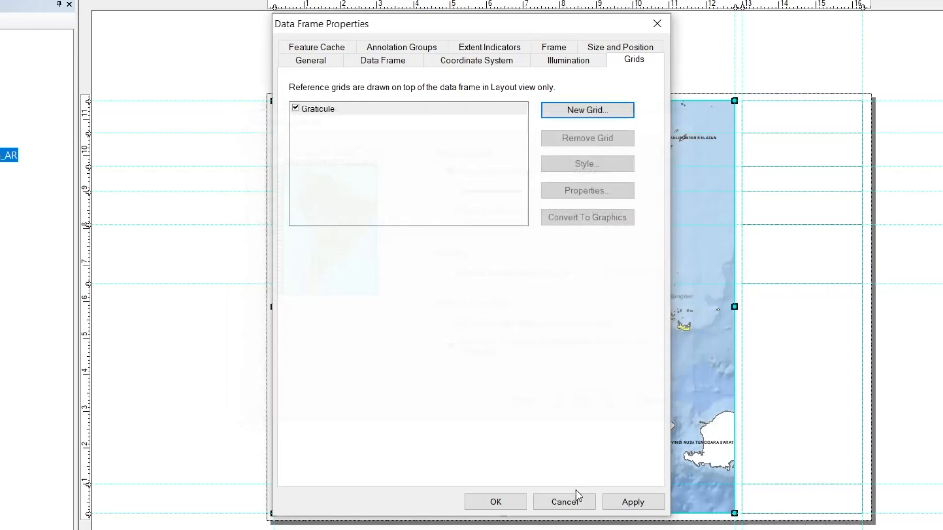
click(632, 499)
drag(513, 19, 86, 0)
click(70, 466)
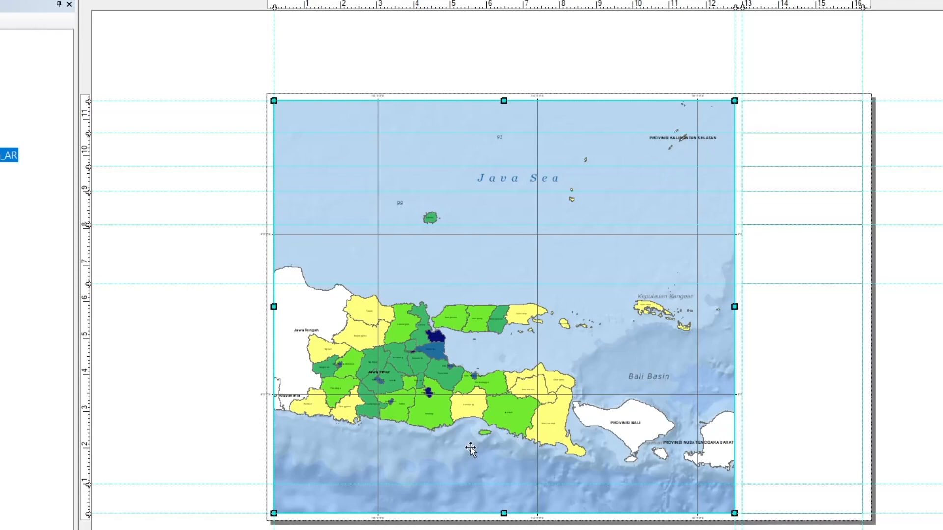
Turn off the graticule's right-side labels, make its left-side labels vertical, and apply the change to the data frame.
scroll(255, 391, down, 2)
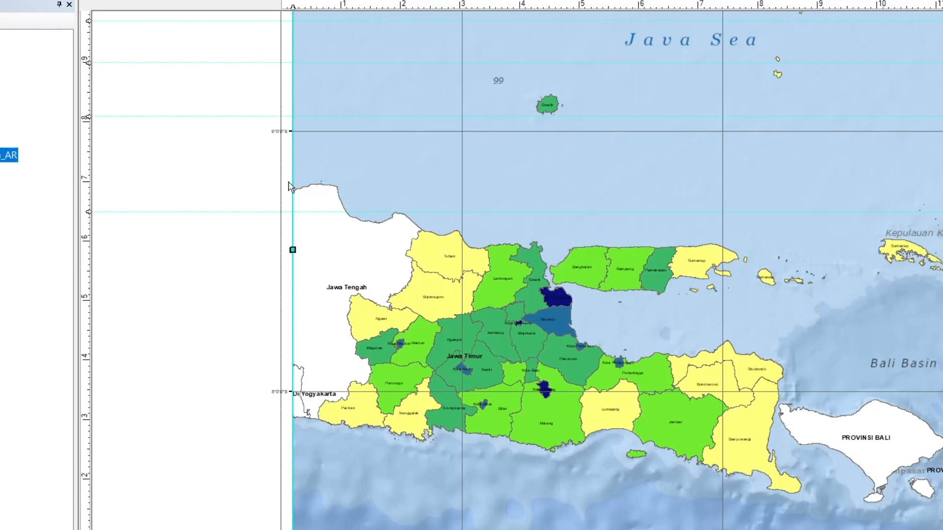
scroll(208, 351, up, 5)
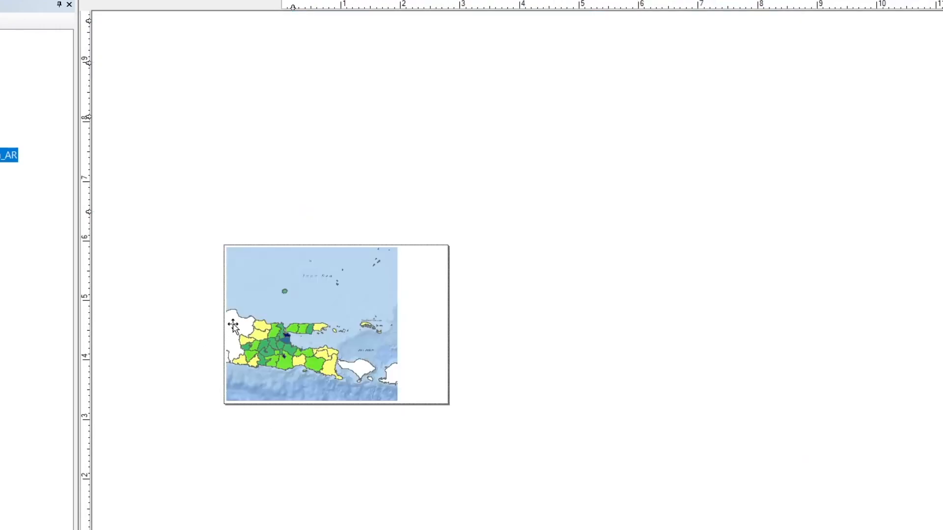
scroll(232, 327, down, 2)
right_click(375, 239)
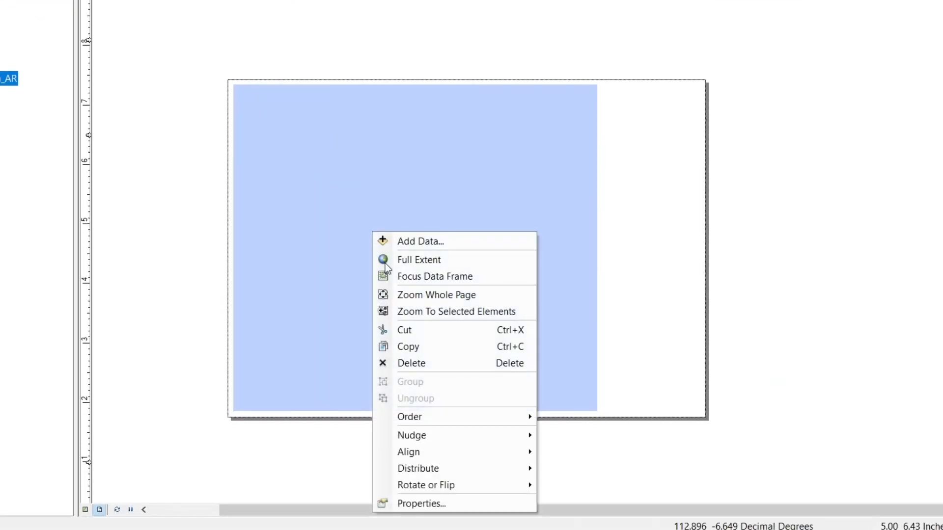
click(422, 502)
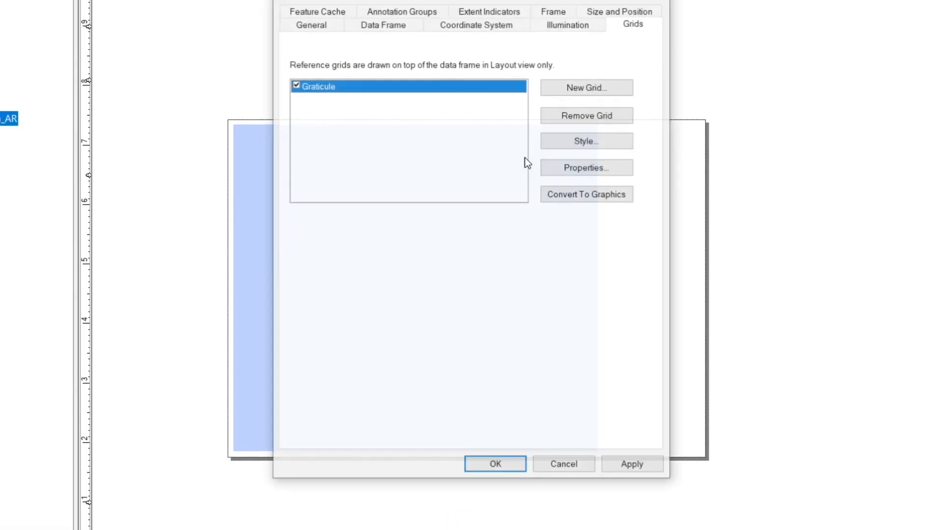
click(581, 166)
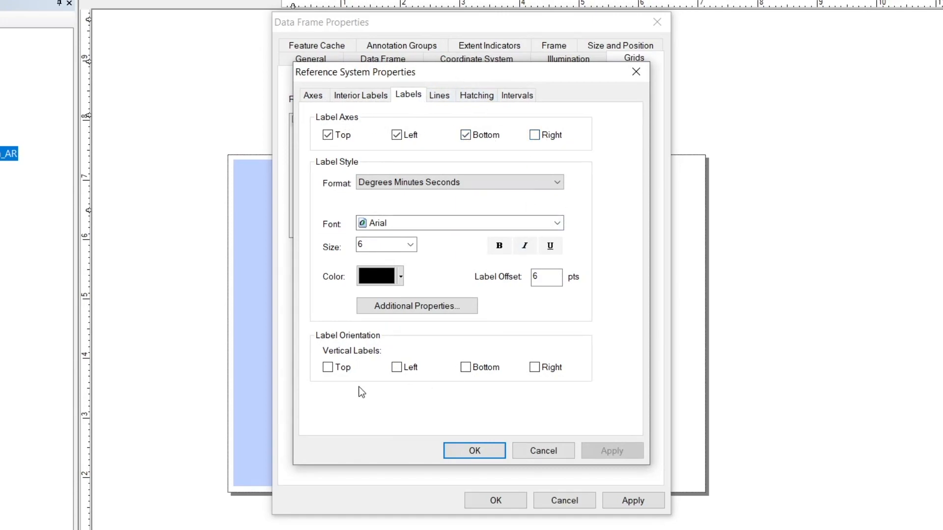
click(396, 367)
click(474, 451)
click(633, 500)
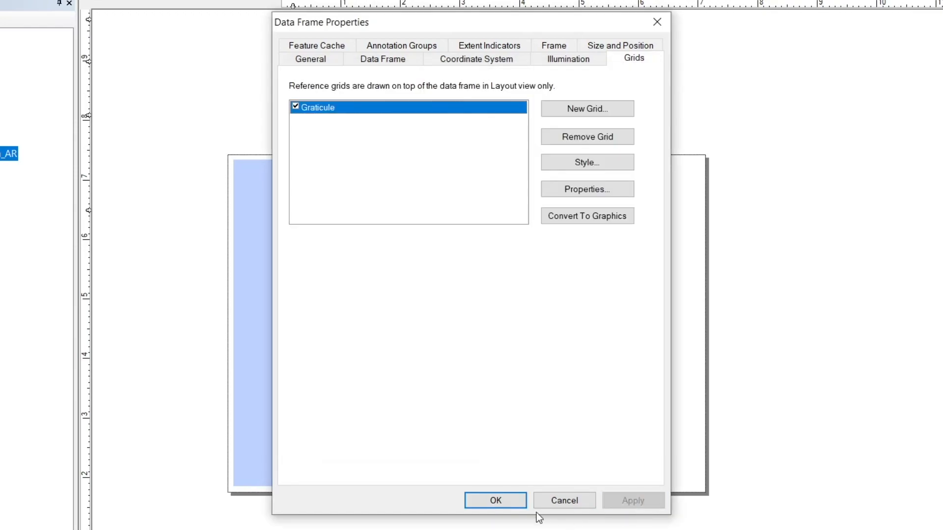
click(499, 501)
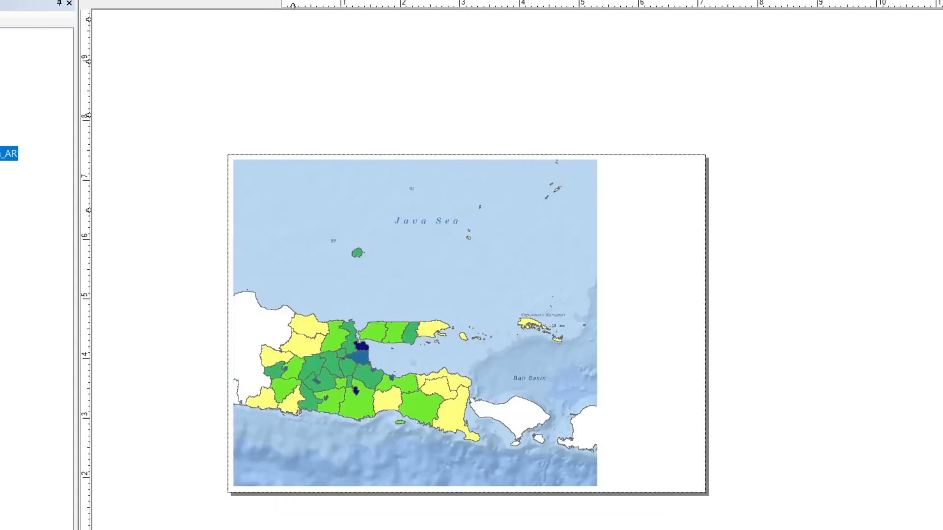
Review the graticule's interval, interior label and axis settings in its reference system properties, leaving them as they are.
scroll(302, 478, up, 1)
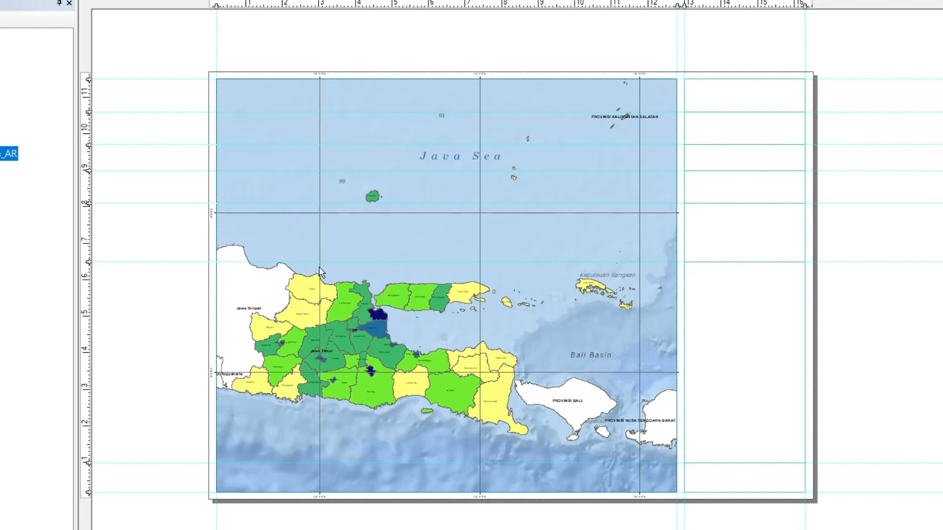
right_click(490, 245)
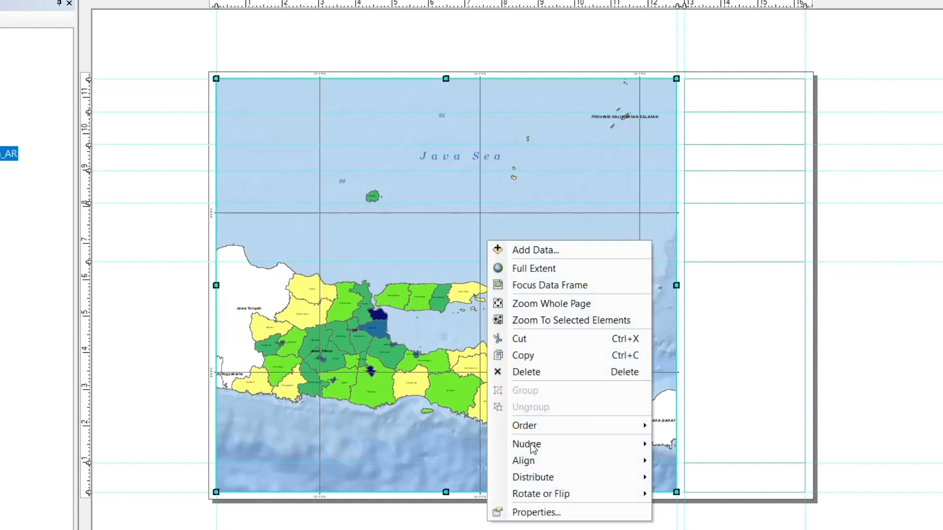
click(521, 511)
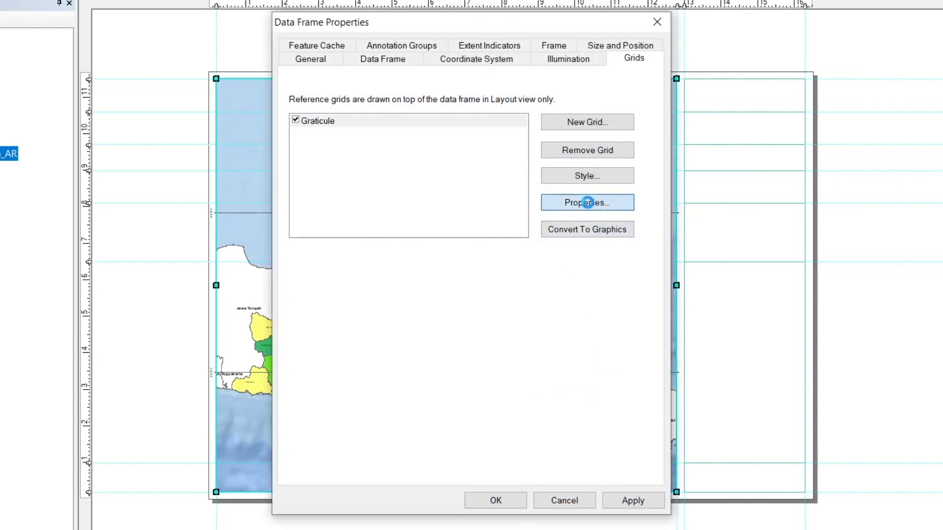
click(587, 202)
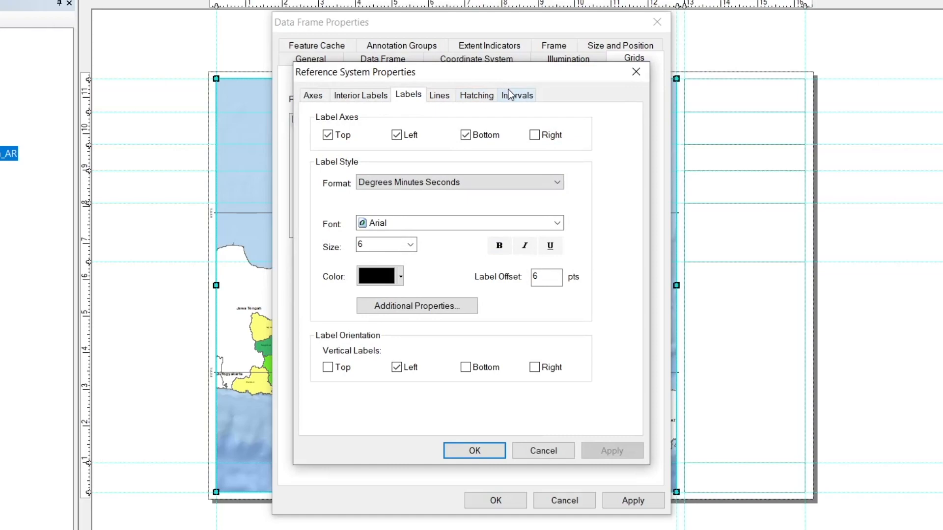
click(511, 95)
click(379, 98)
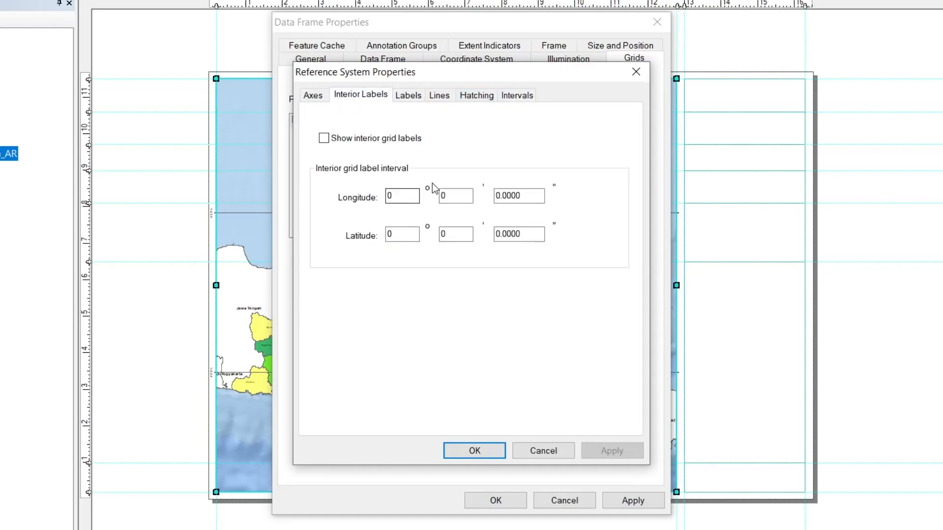
click(315, 95)
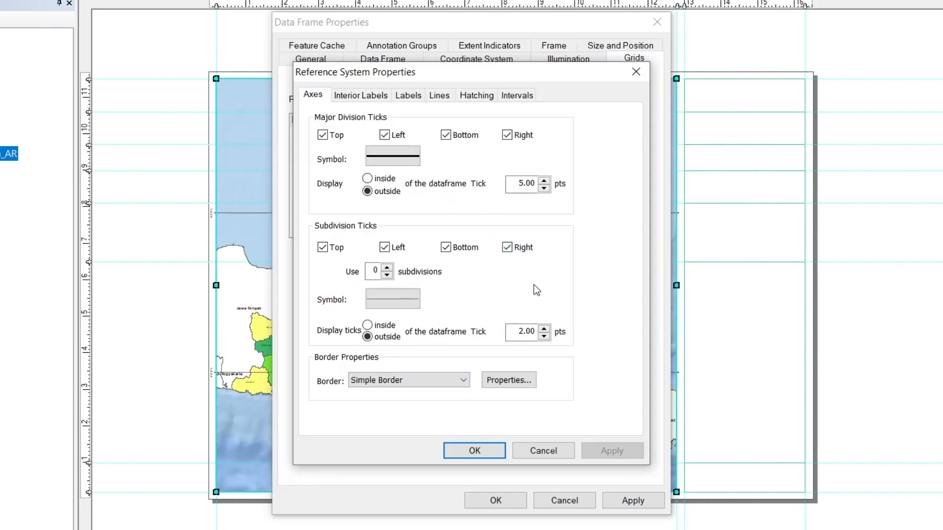
click(543, 450)
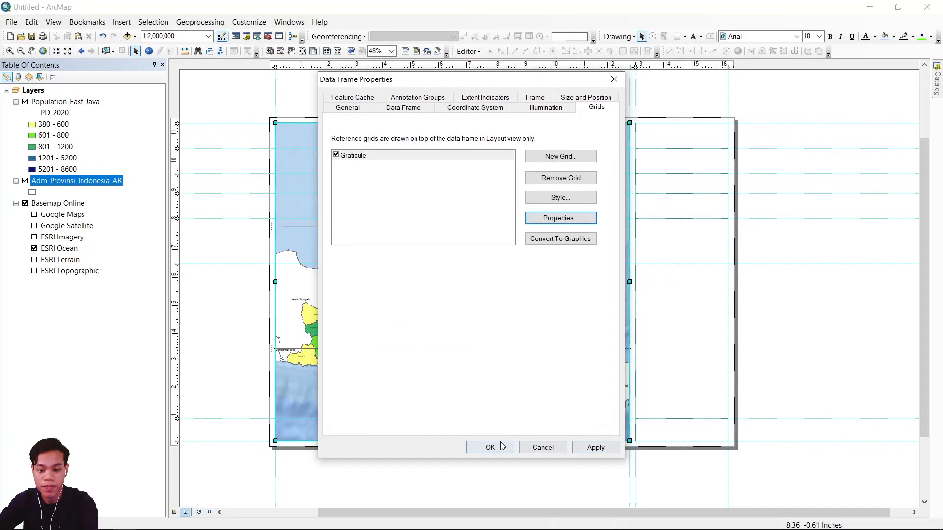
click(495, 501)
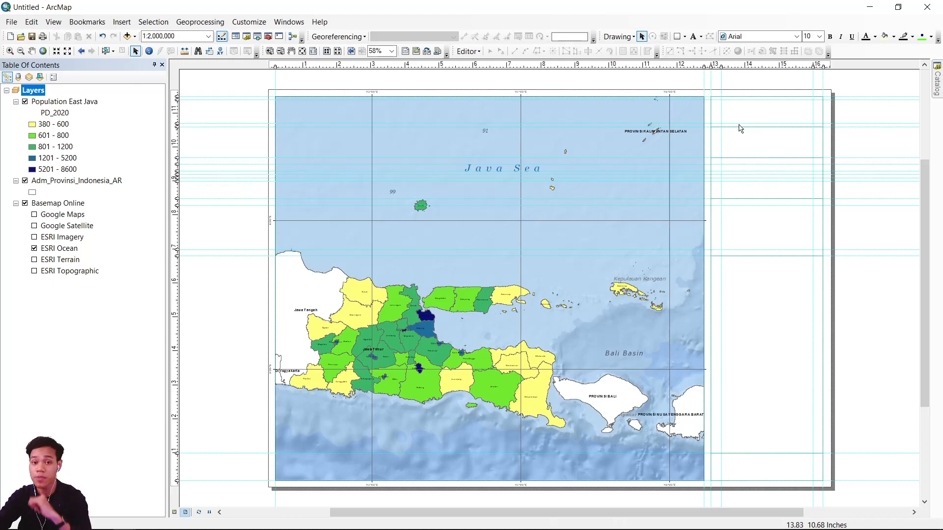
Insert the LOGO ITS picture from the 6 LAYOUTING folder into the layout.
drag(741, 129, 591, 220)
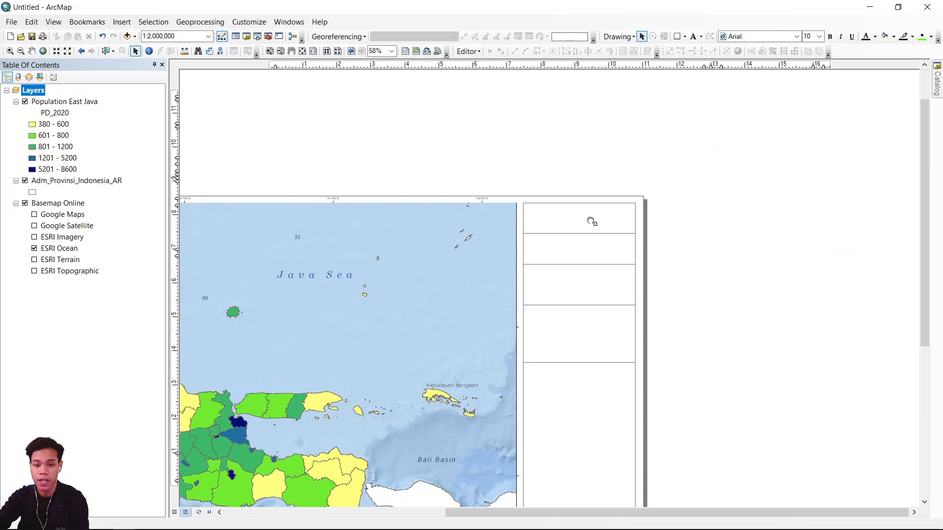
scroll(591, 222, up, 7)
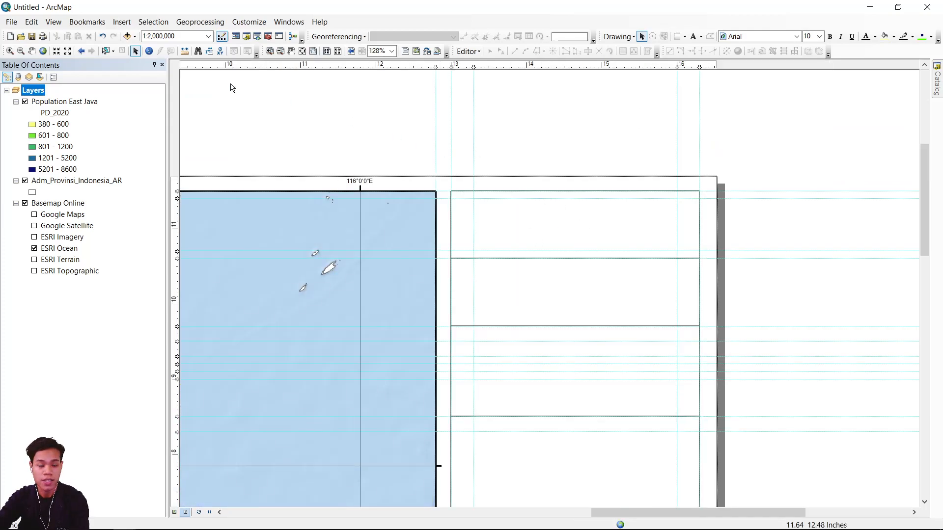
click(120, 23)
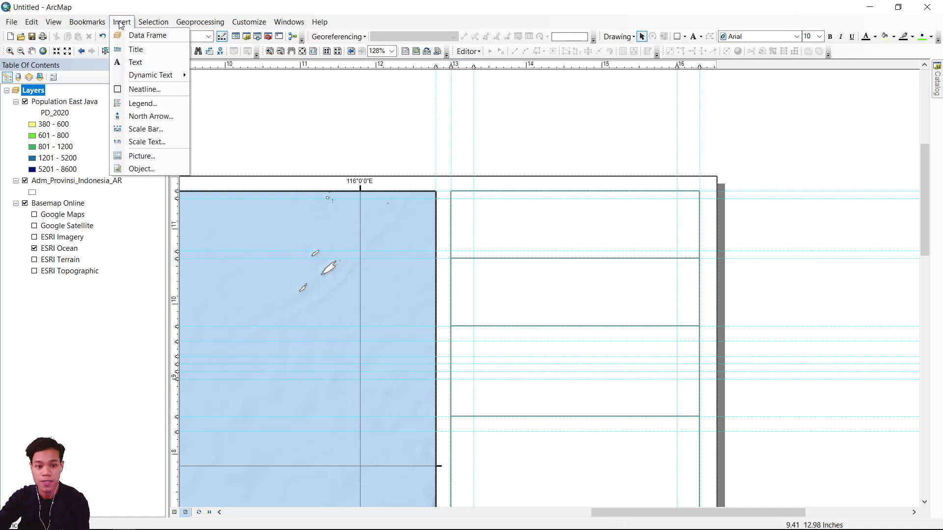
click(140, 156)
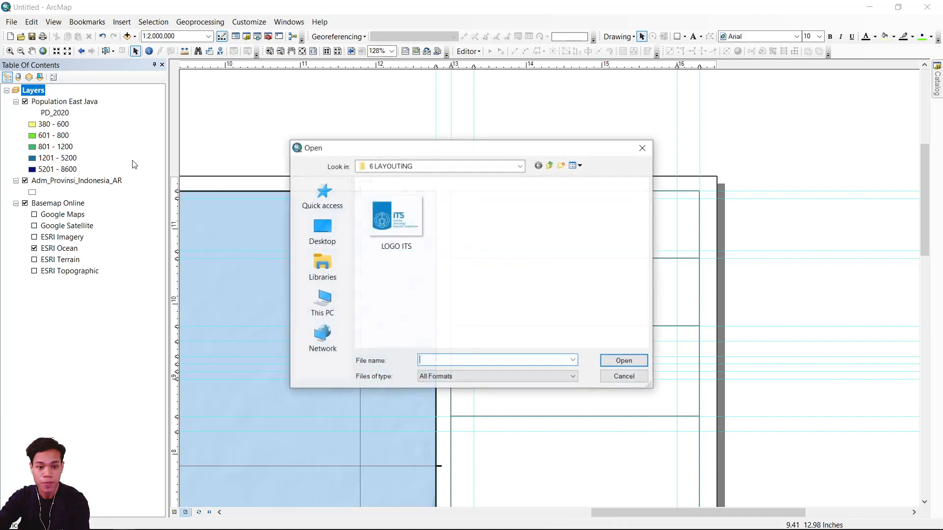
drag(419, 151, 179, 169)
click(189, 242)
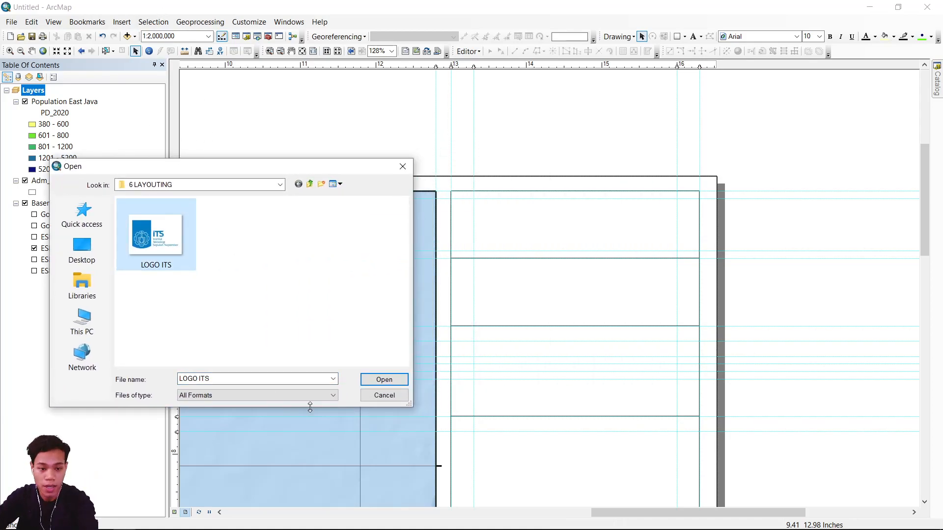
click(378, 379)
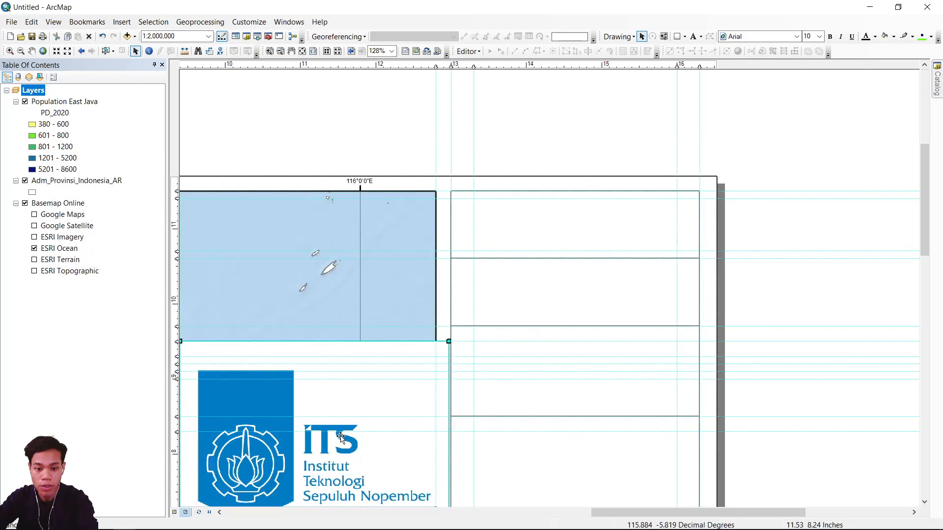
Shrink the logo to about 0.6 inches wide and place it in the upper middle of the topmost side box.
key(ctrl+v)
drag(634, 292, 611, 293)
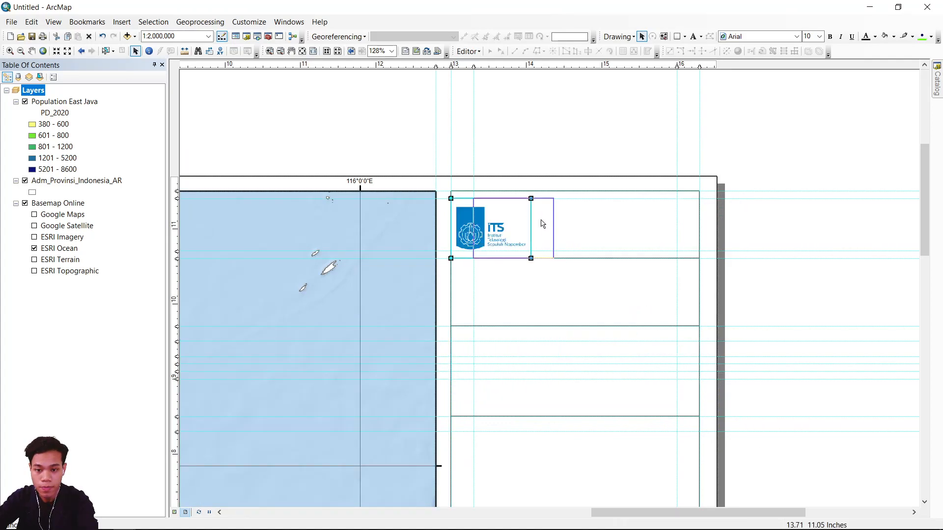
drag(541, 221, 636, 224)
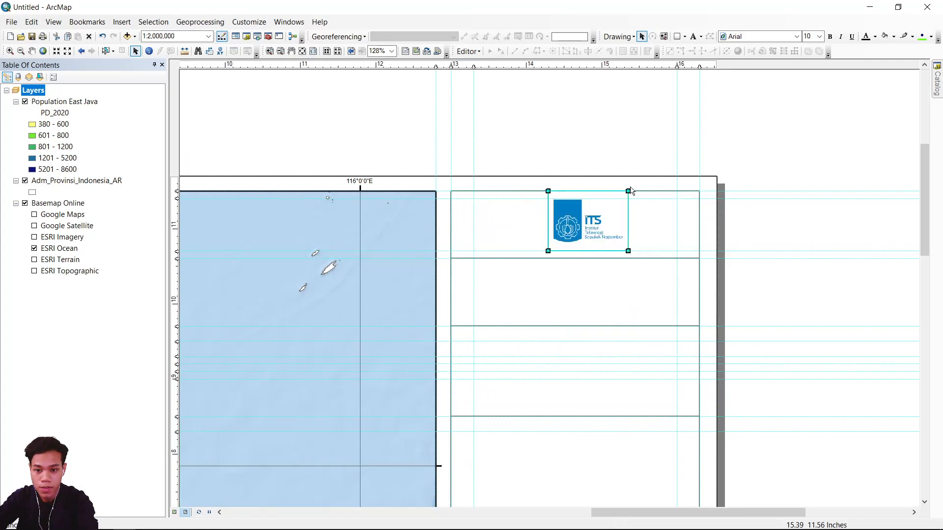
drag(630, 187, 621, 193)
drag(619, 251, 594, 232)
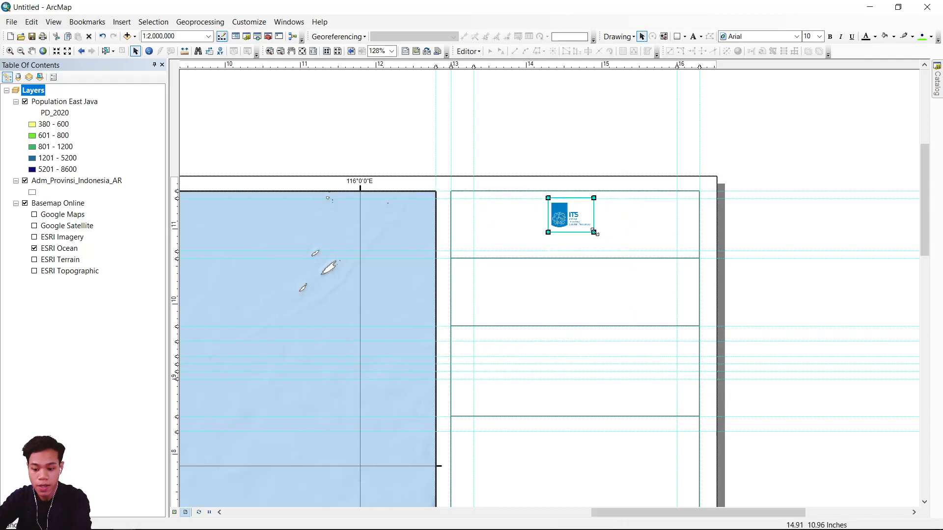
click(686, 123)
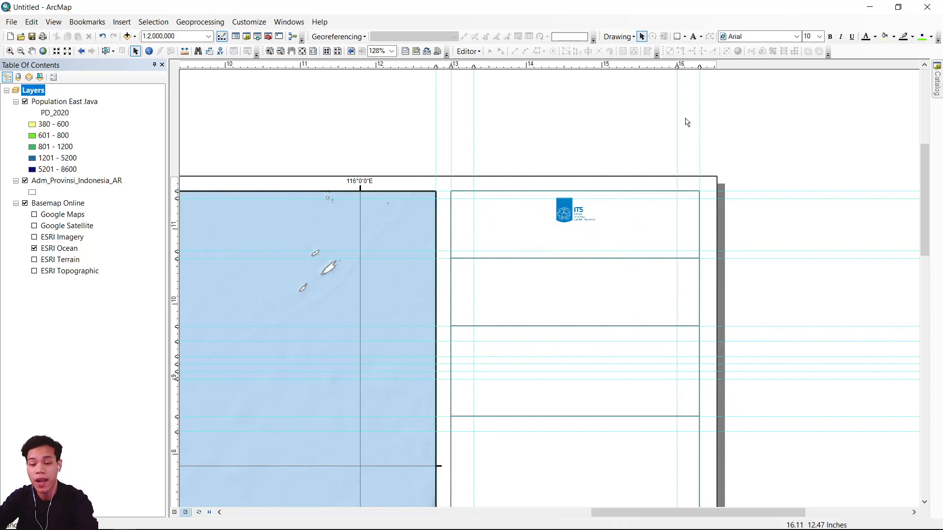
Add the text "Departemen Perencanaan Wilayah dan Kota" below the logo in the topmost side box.
click(698, 38)
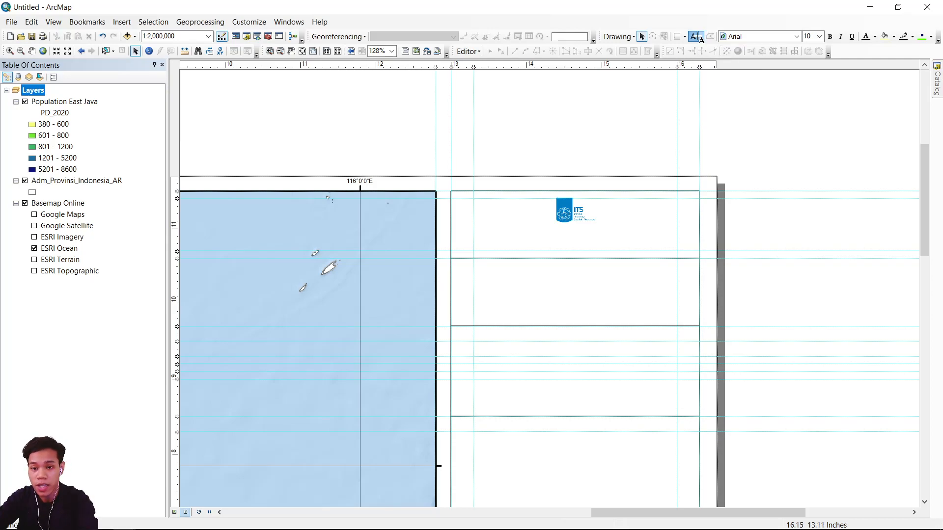
click(515, 245)
text(dEepartemen Perencanaan Wilayah dan Kota)
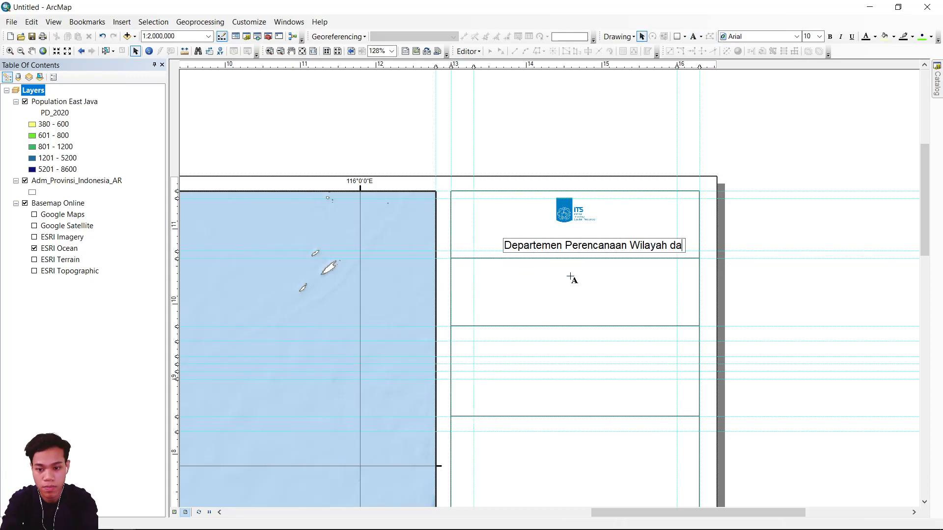
key(Return)
Add the lines "Fakultas Teknik Sipil Perencanaan dan Kebumian" and "Institut Teknologi Sepuluh Nopember" to the department text and centre its lines.
double_click(608, 248)
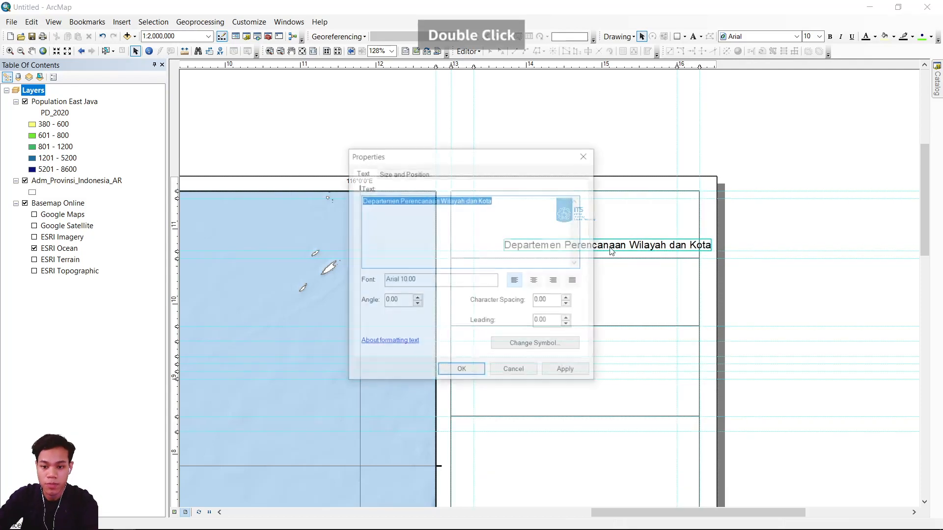
click(515, 220)
key(Return)
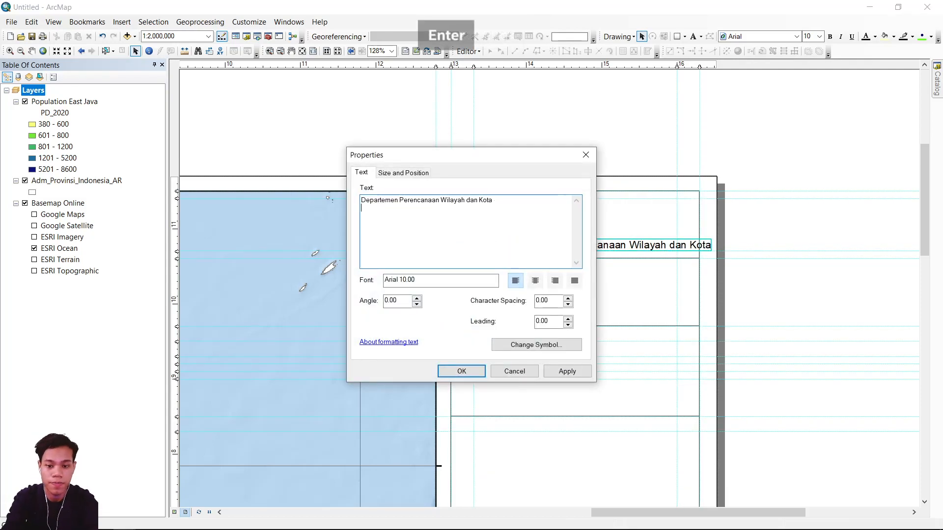
text(Fakultas Teknik Sipil Perencanaan dan Kebumian)
key(Return)
text(Institut Teknologi Sepuluh Nopember)
click(536, 280)
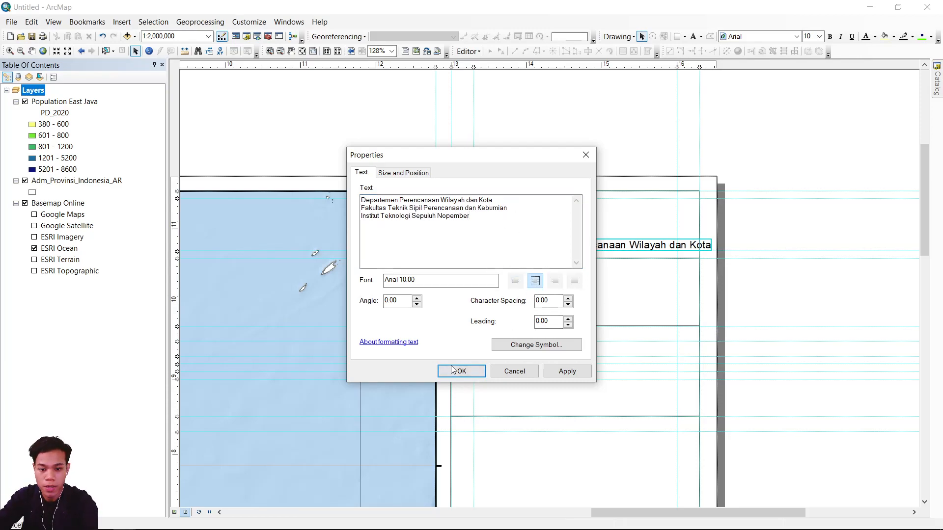
click(452, 371)
Move the three-line institution text under the logo and set its font size to 6.
drag(512, 232, 573, 241)
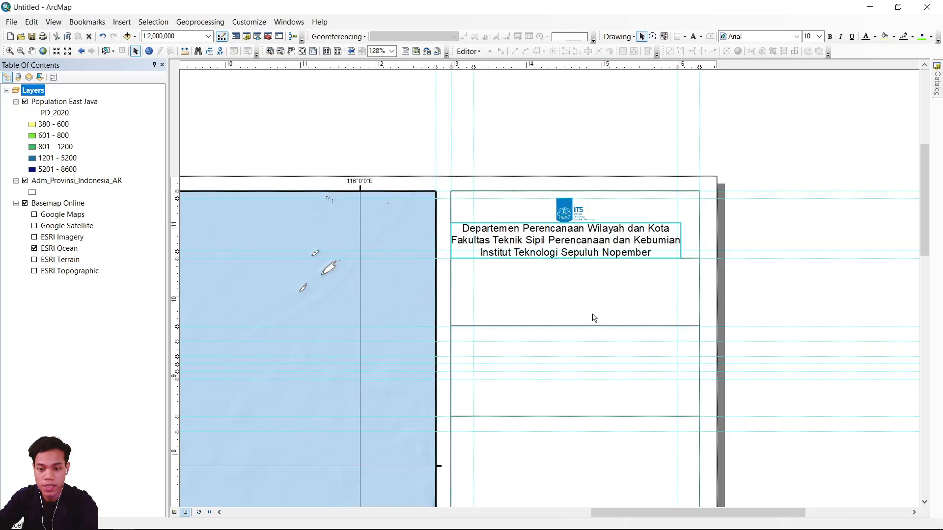
click(819, 37)
scroll(814, 63, up, 3)
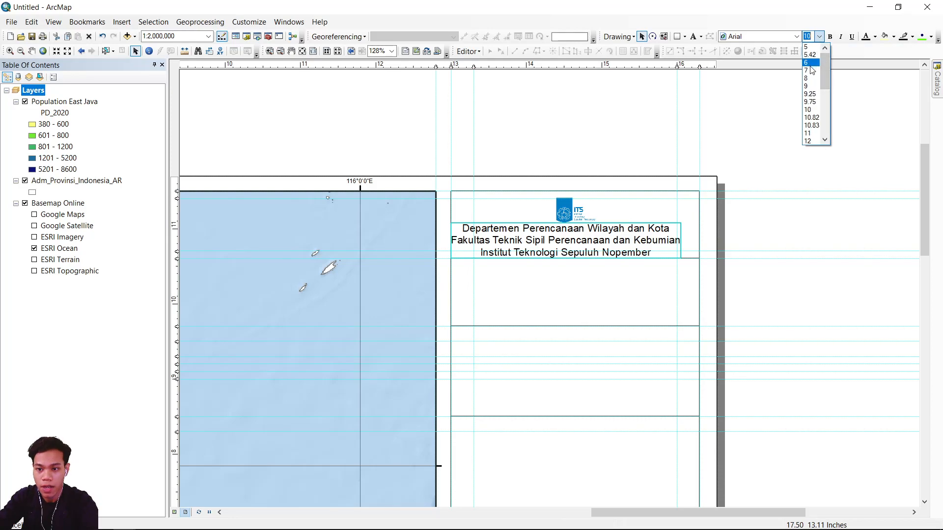
click(808, 62)
drag(600, 244, 610, 270)
key(ctrl+z)
click(552, 137)
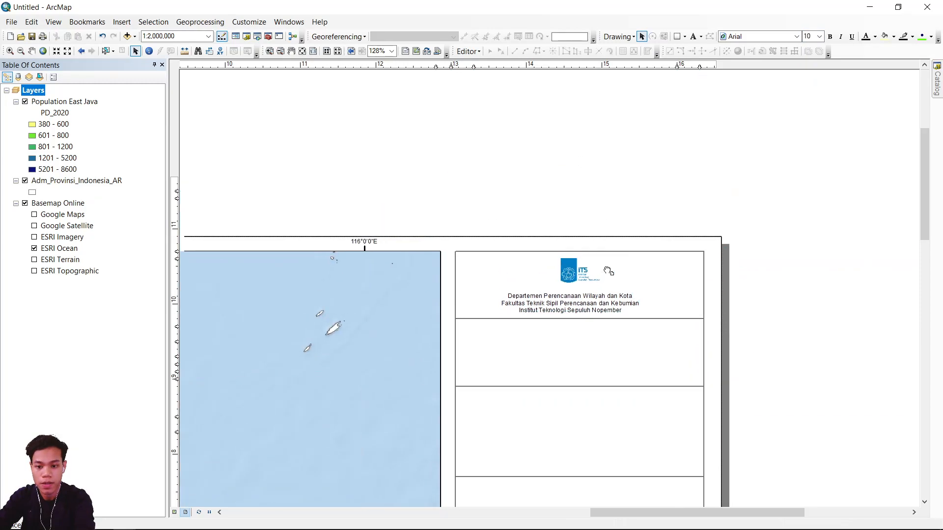
Set the institution text's font size to 7.
click(596, 297)
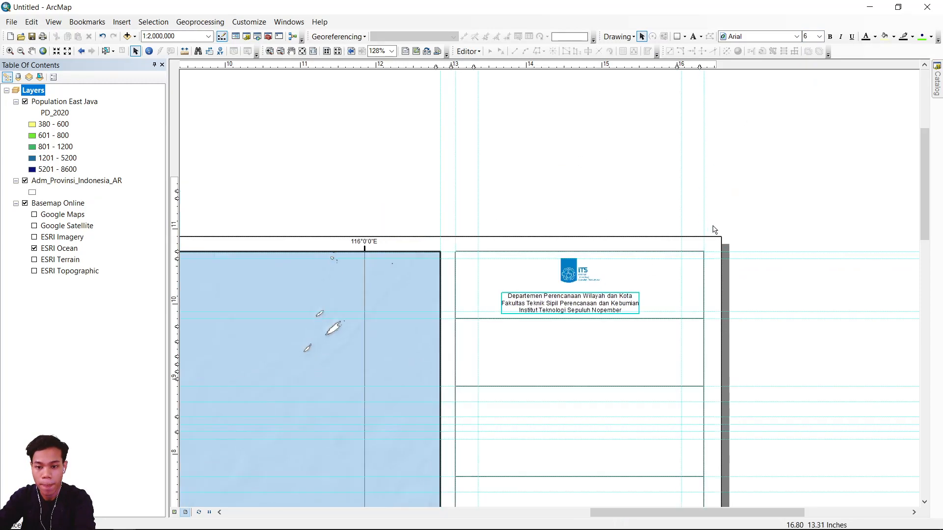
click(819, 37)
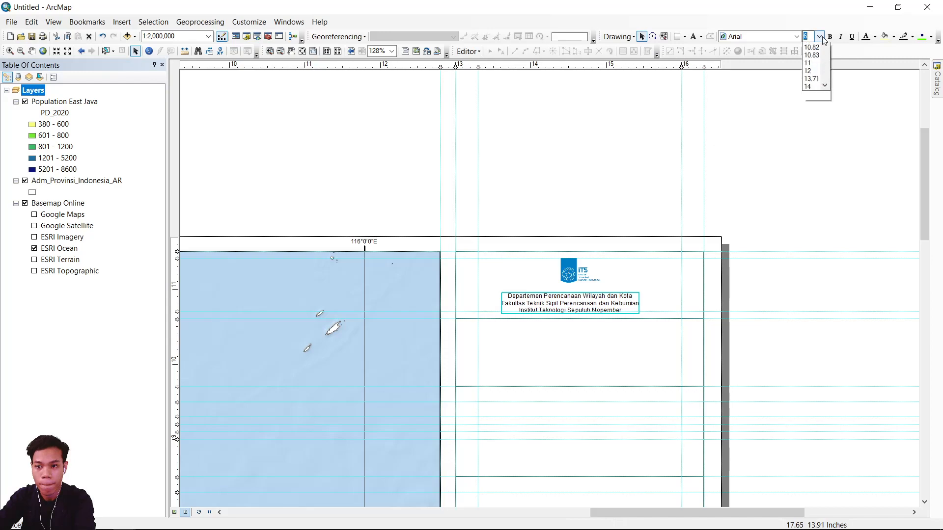
click(808, 94)
click(809, 229)
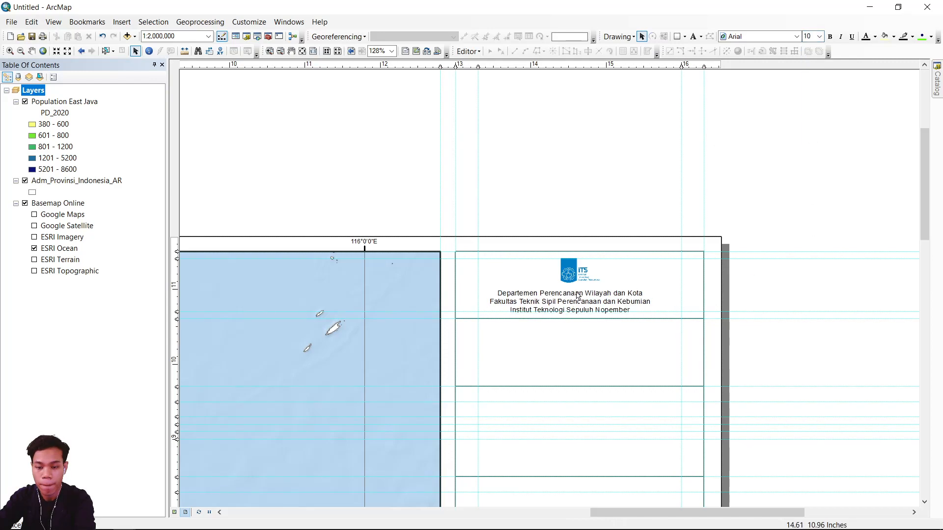
Select the institution text, the logo and the topmost side box together, and align their horizontal centres.
scroll(617, 238, down, 3)
click(633, 194)
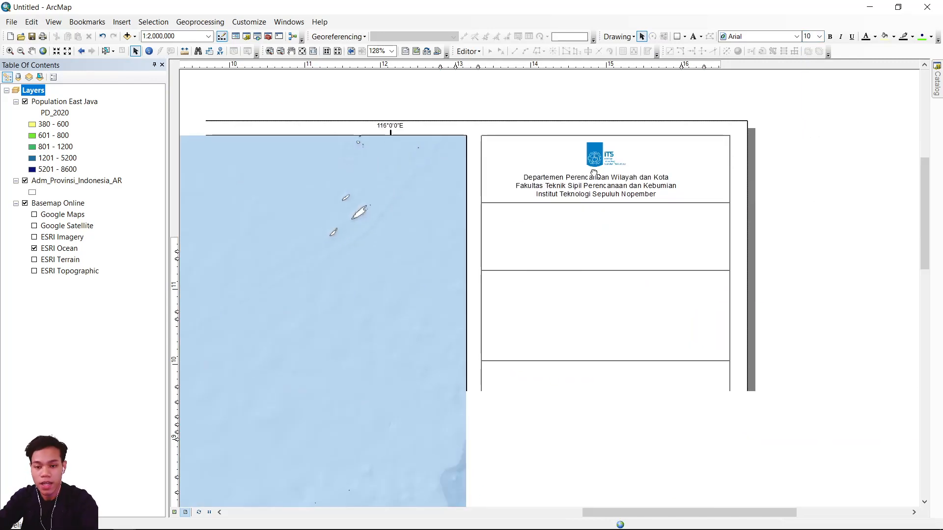
click(595, 152)
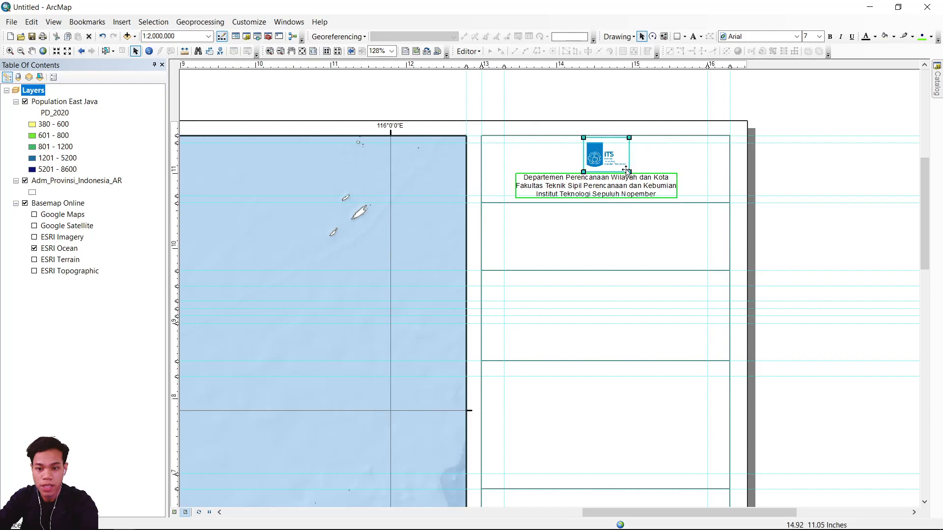
shift+click(666, 161)
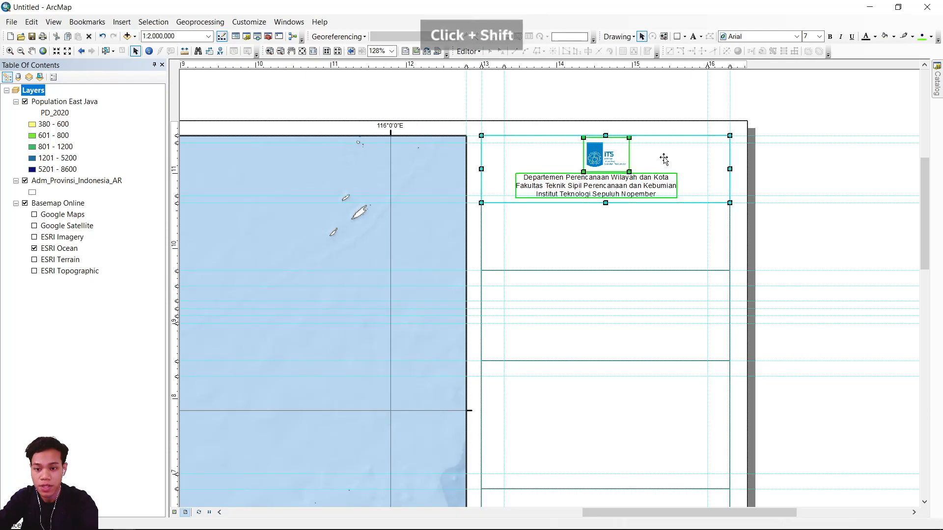
right_click(633, 189)
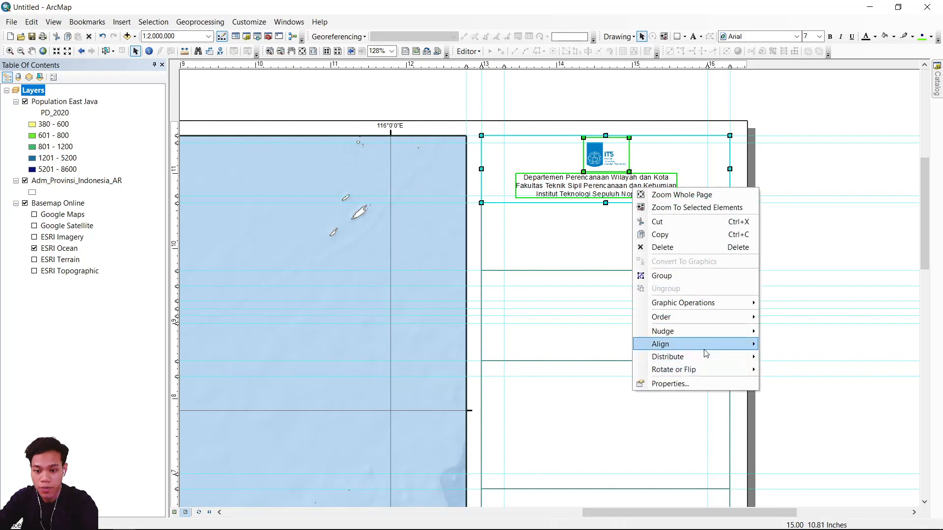
mouse_move(706, 345)
click(801, 373)
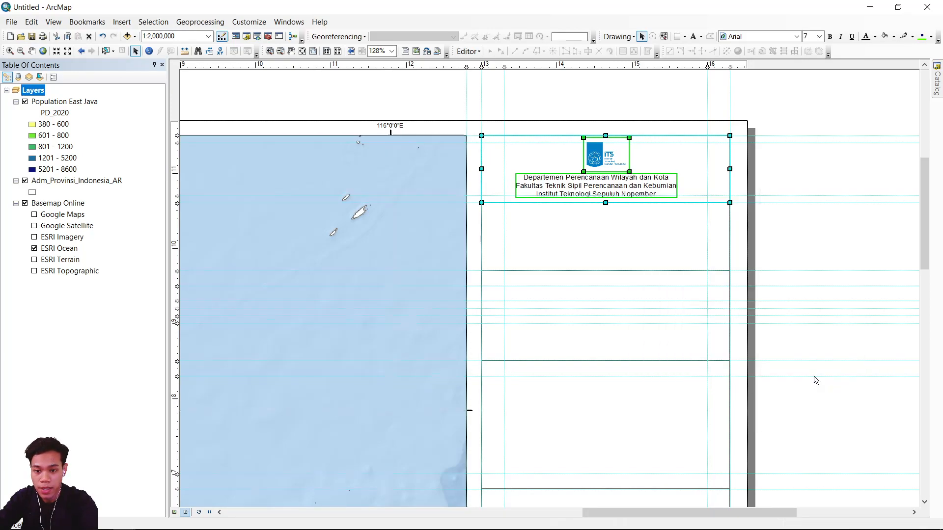
click(849, 229)
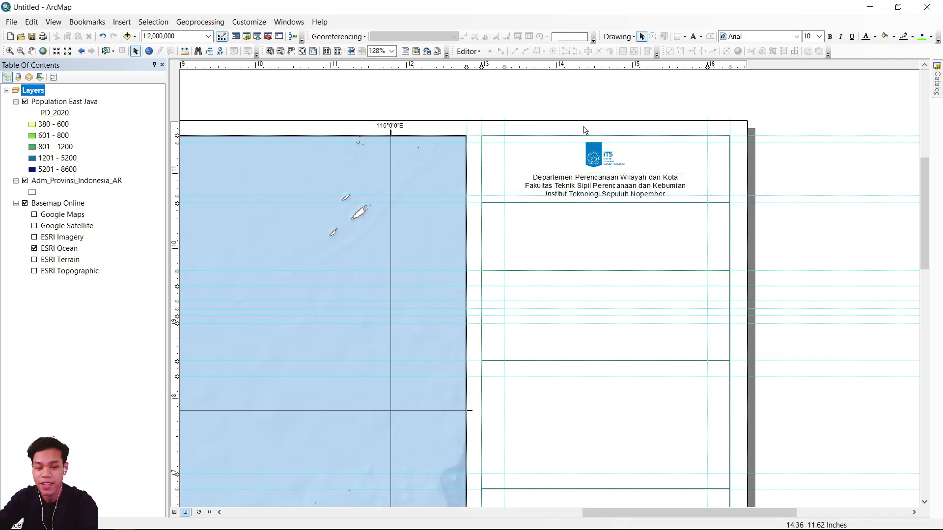
Add the title text "PETA KEPADATAN PENDUDUK" in the side box below the institution text.
scroll(585, 130, up, 1)
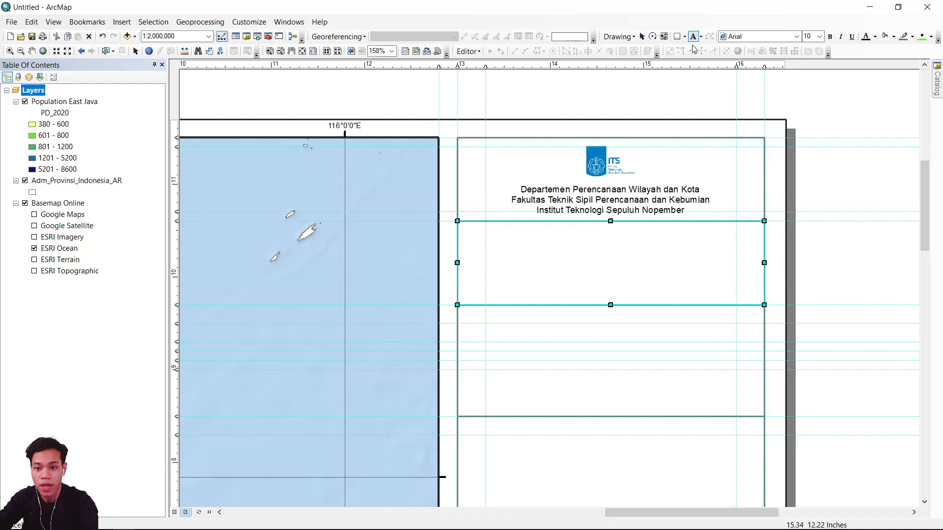
click(556, 267)
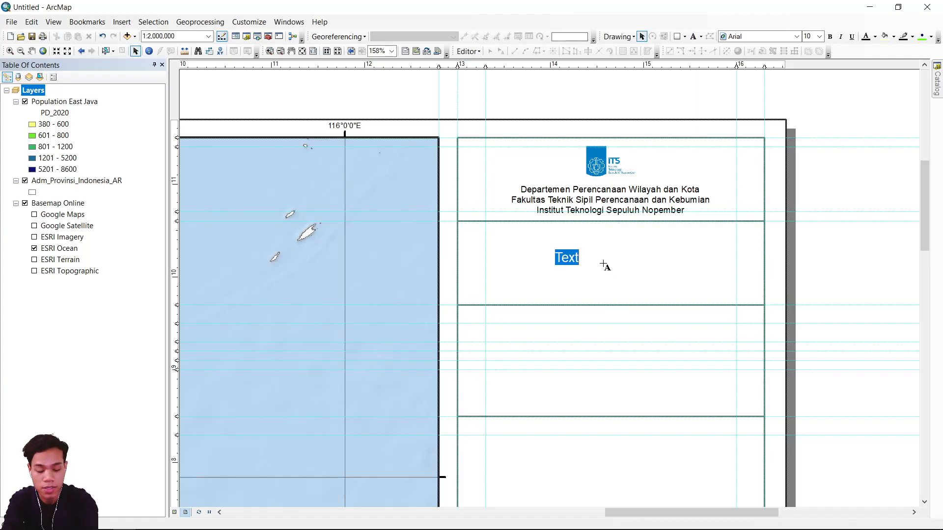
text(pETA KEPADATAN PENDUDUK)
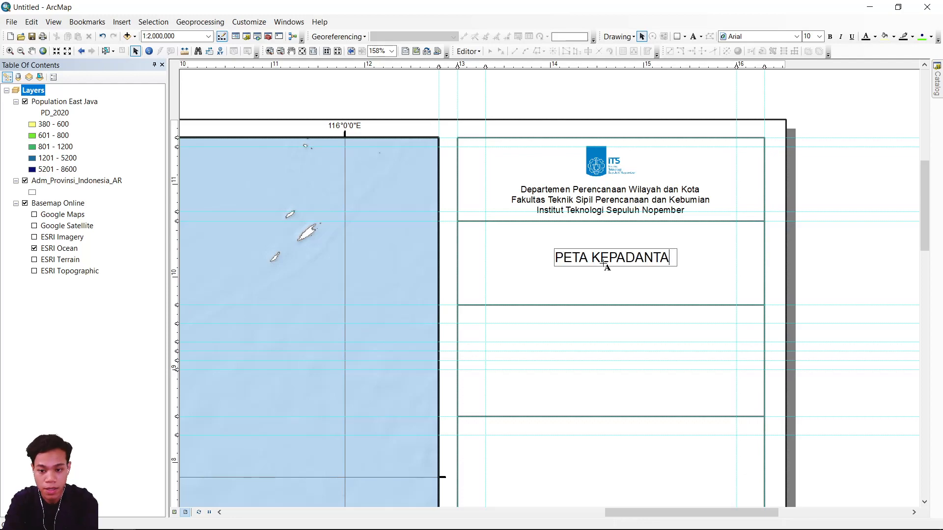
key(Return)
Extend the title with "TAHUN 2020" and a second line "PROVINSI JAWA TIMUR", centre its lines and make it bold.
double_click(604, 264)
click(490, 204)
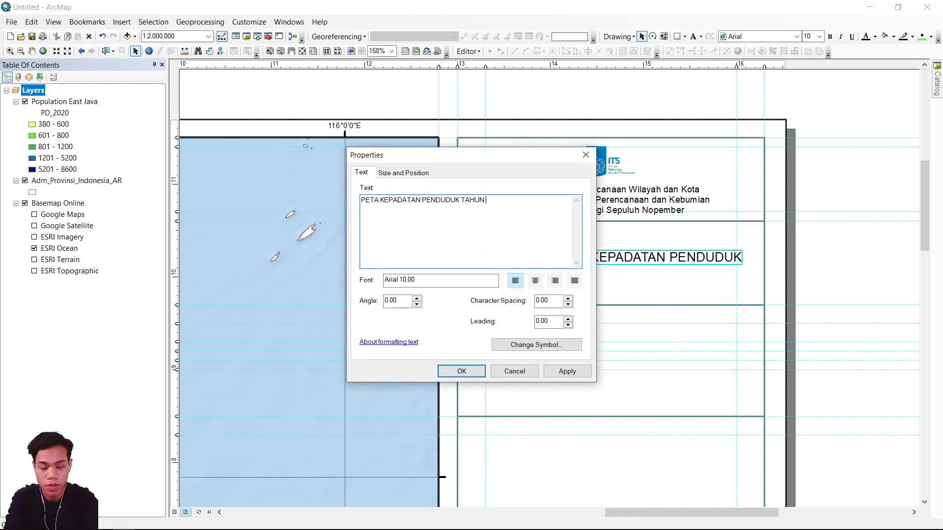
click(536, 281)
click(444, 371)
drag(565, 250, 616, 265)
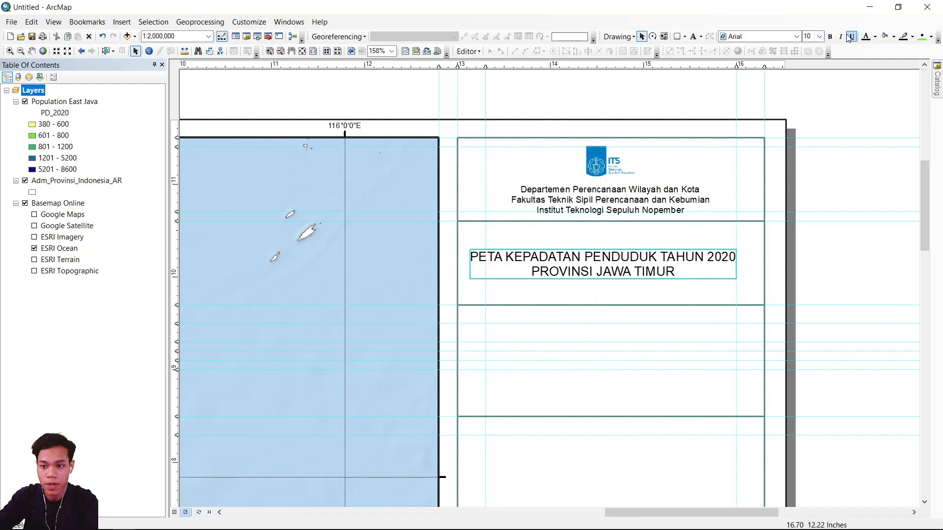
click(831, 38)
Select the title together with its side box and align their horizontal and vertical centres.
shift+click(685, 236)
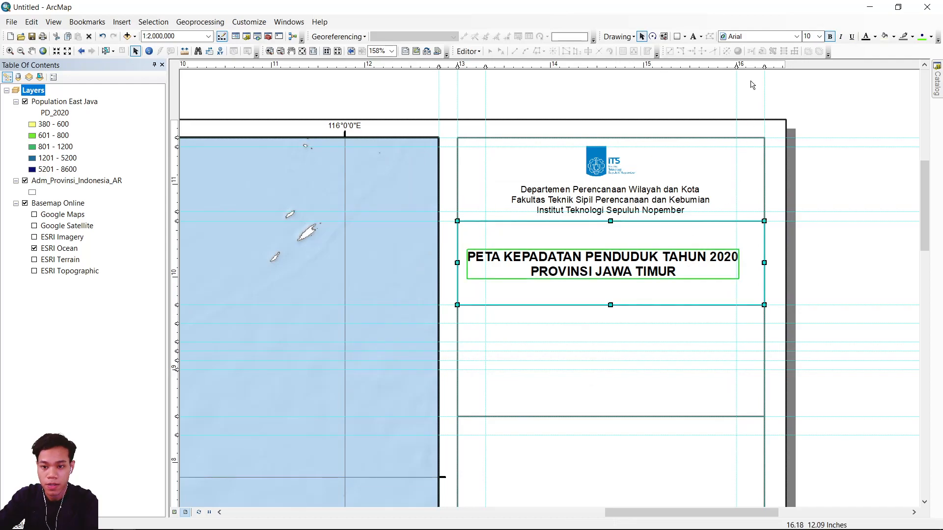
right_click(587, 239)
mouse_move(668, 395)
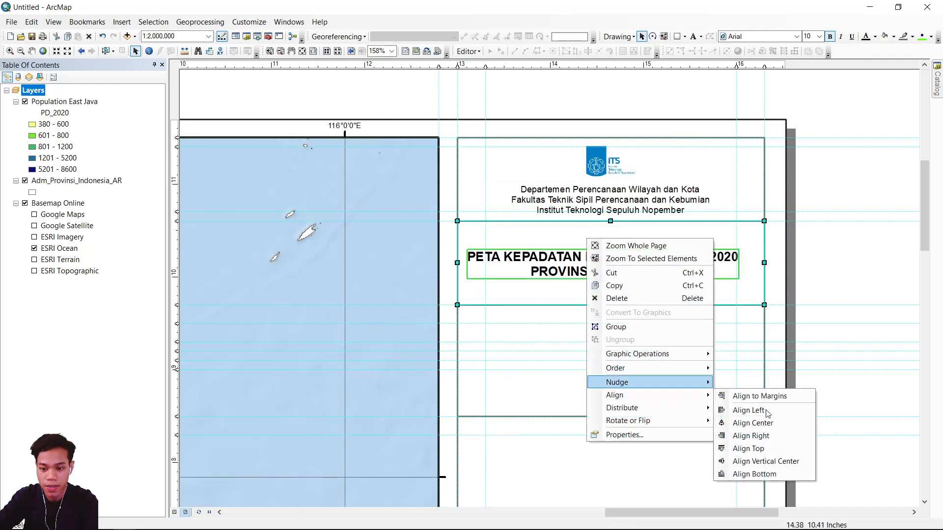
click(752, 421)
right_click(641, 266)
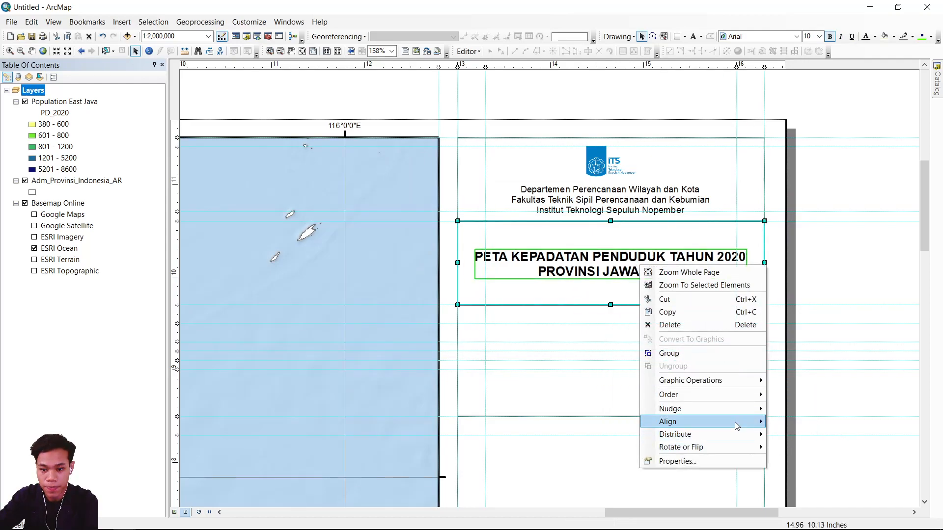
mouse_move(749, 422)
click(815, 488)
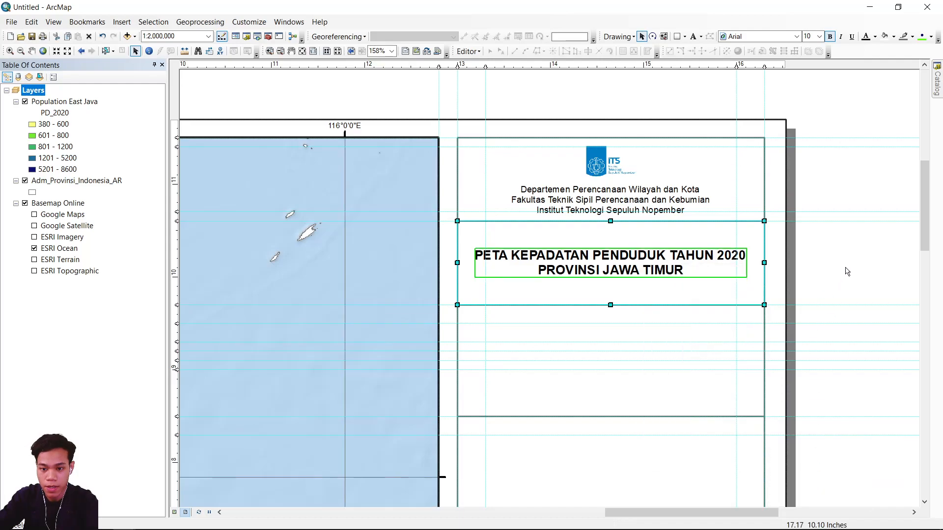
click(846, 269)
Insert a north arrow in the ESRI North 3 style.
scroll(637, 228, up, 3)
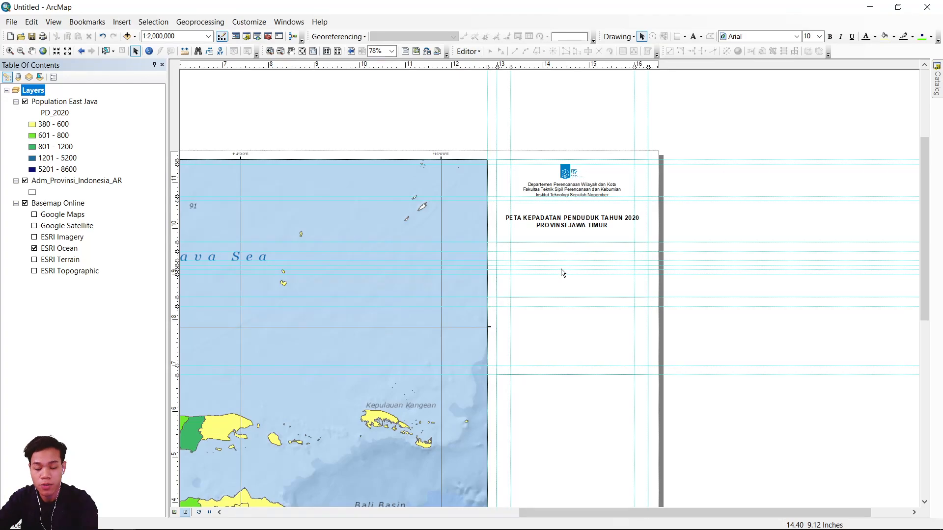
click(122, 22)
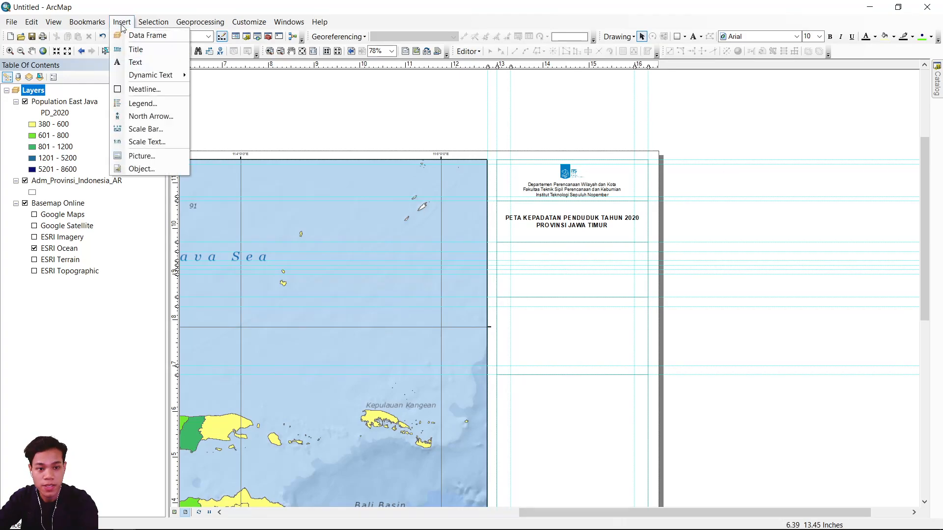
click(147, 117)
scroll(161, 97, down, 3)
scroll(160, 97, up, 3)
click(163, 69)
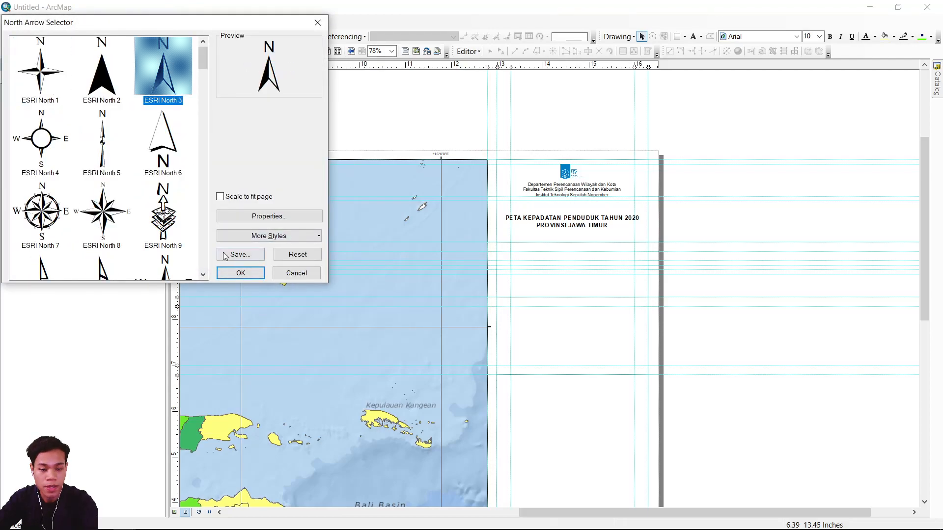
click(238, 273)
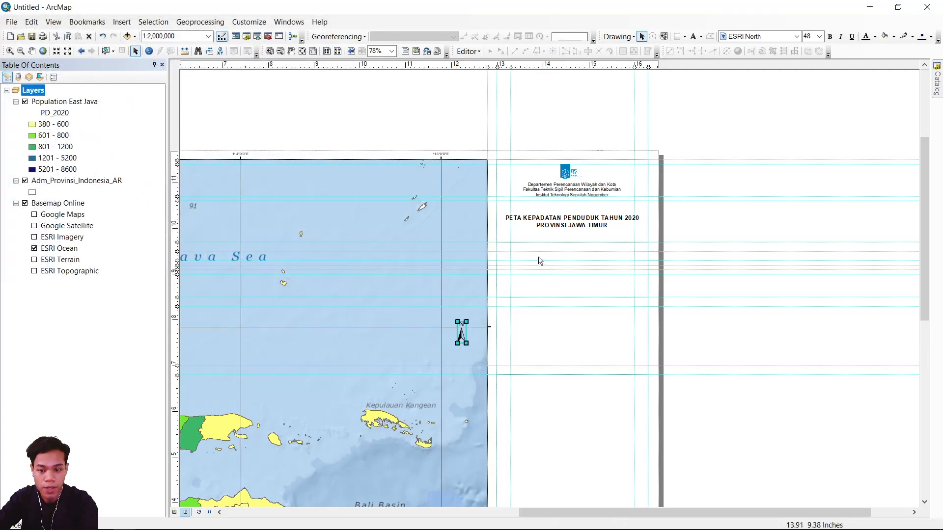
Move the north arrow into the side box below the title, near the box's left edge.
drag(462, 337, 401, 300)
scroll(513, 265, up, 2)
scroll(518, 264, up, 8)
drag(392, 262, 380, 262)
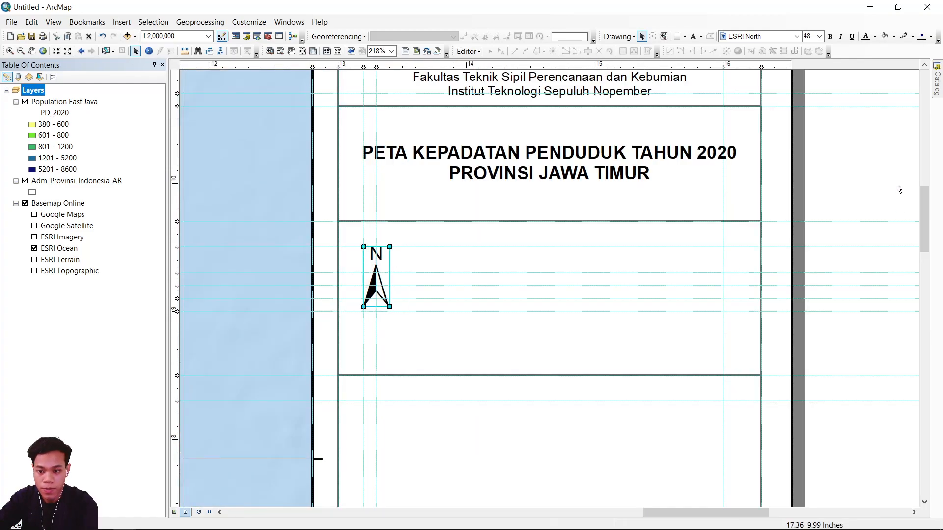
click(899, 189)
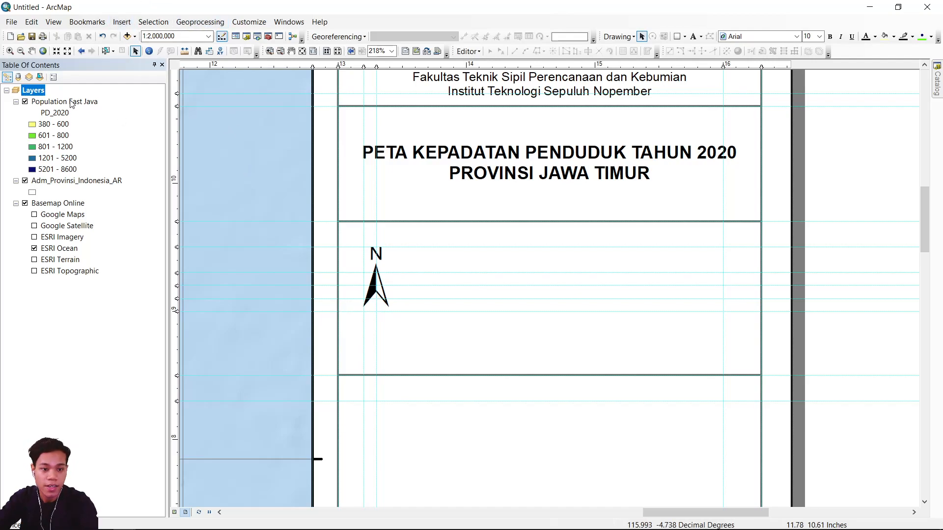
Insert an Absolute Scale text and place it beside the top of the north arrow in the same side box.
click(96, 126)
click(269, 182)
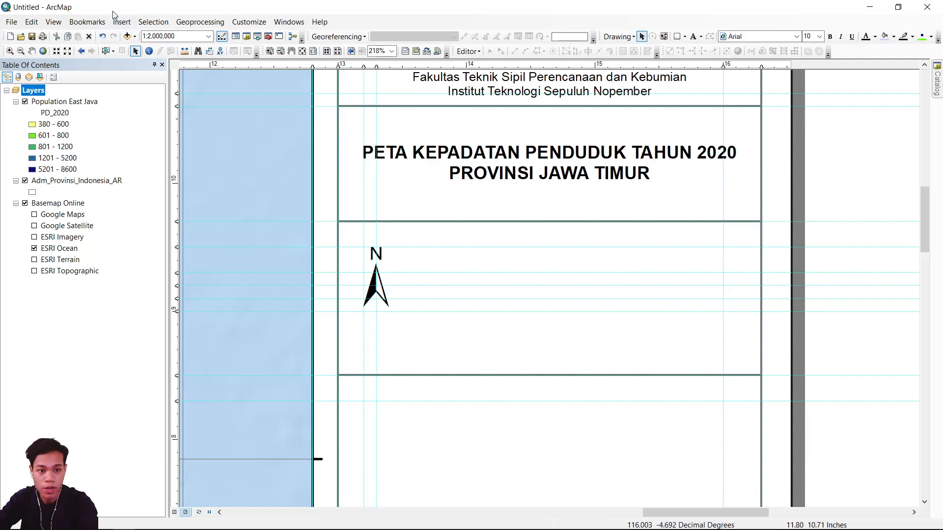
click(121, 23)
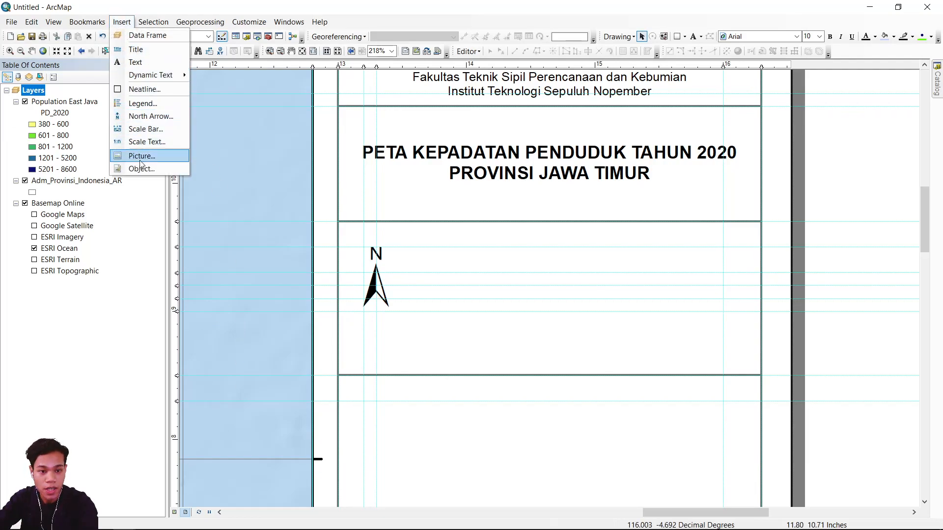
click(157, 143)
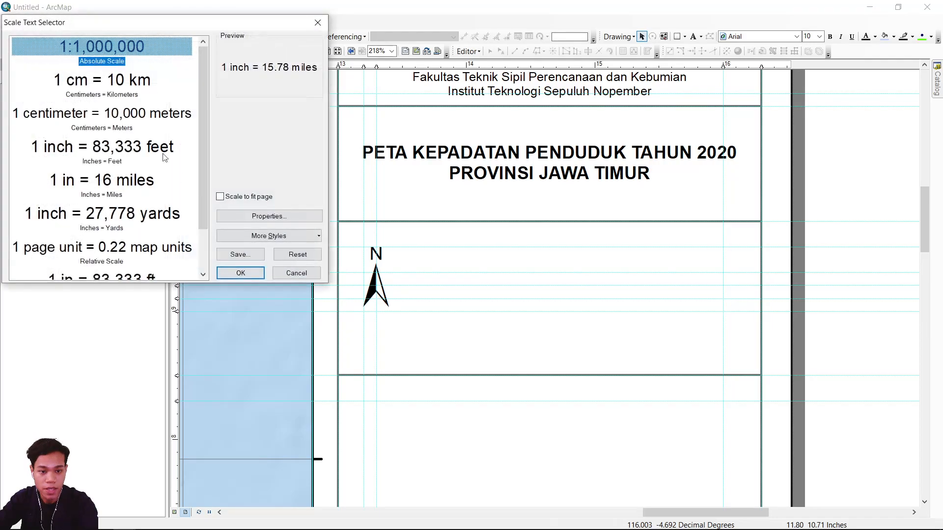
click(240, 273)
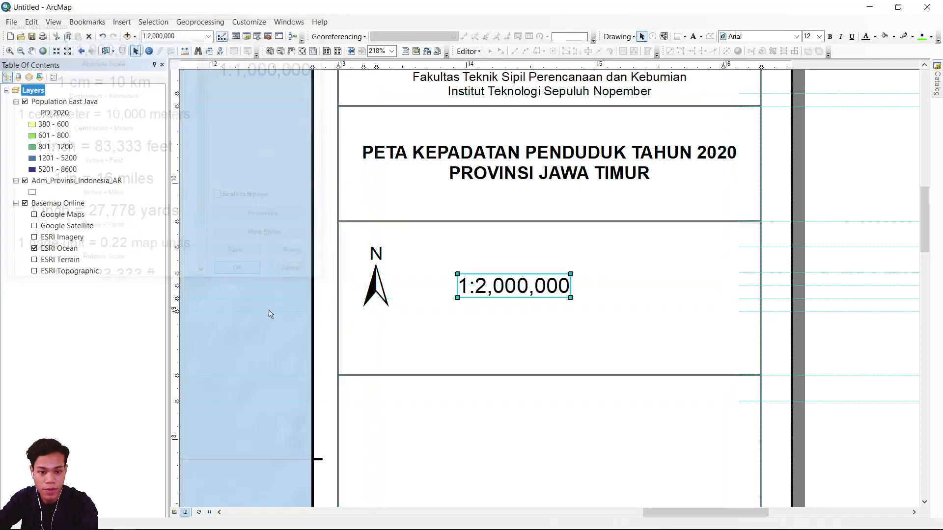
drag(562, 276, 595, 250)
click(739, 248)
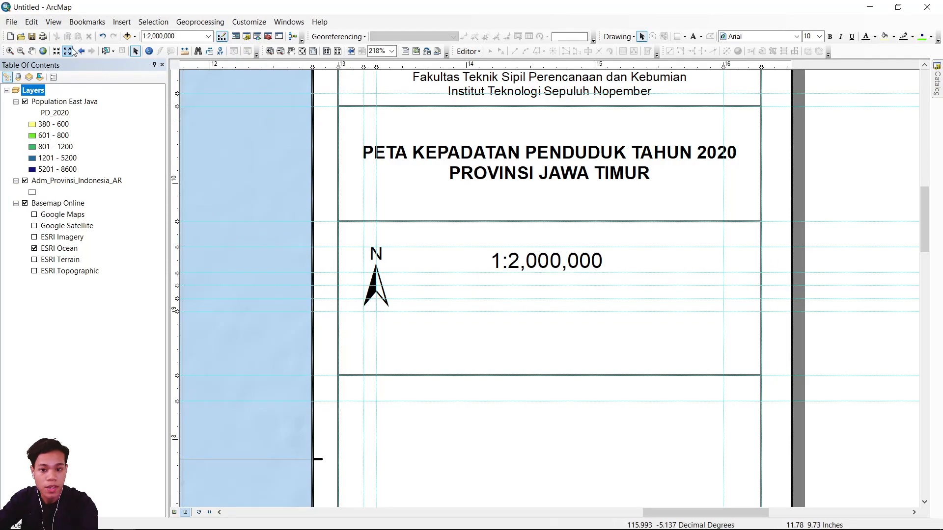
Insert a scale bar in the Alternating Scale Bar 2 style with kilometers as division units.
click(120, 21)
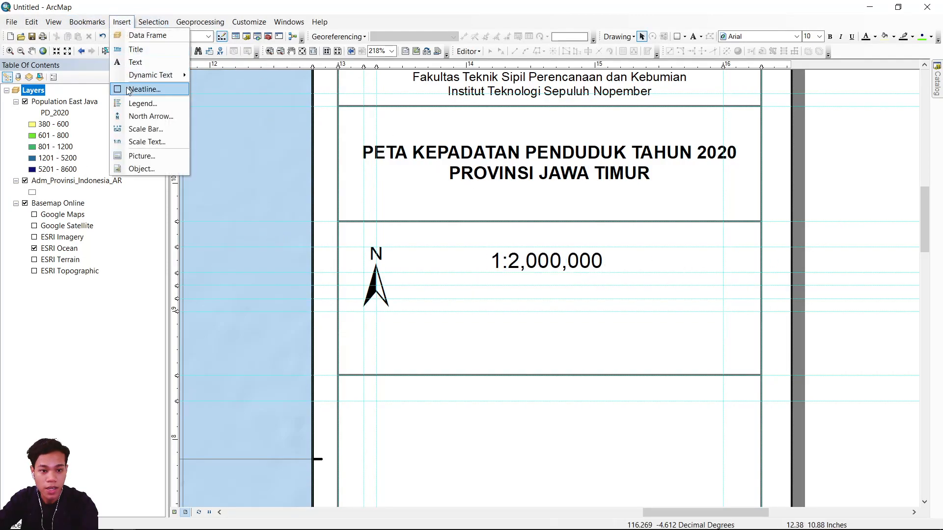
click(140, 129)
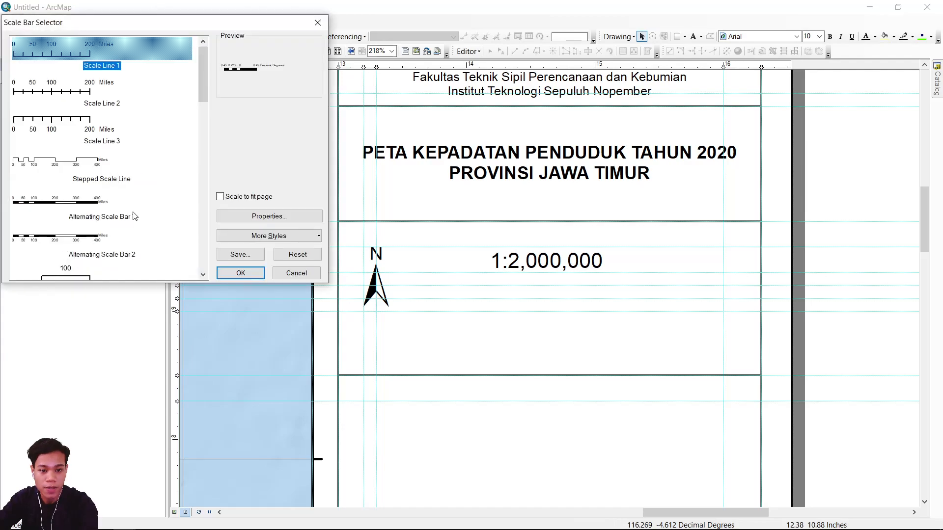
click(55, 240)
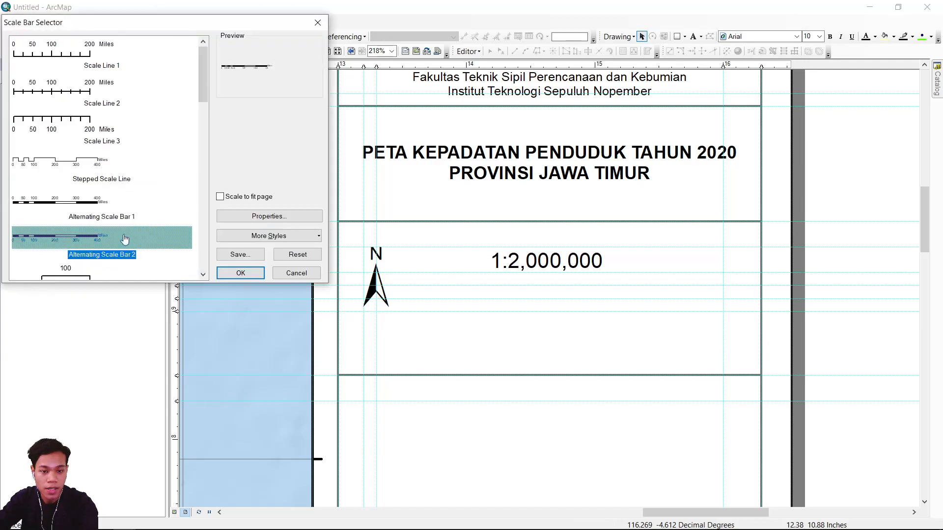
click(290, 217)
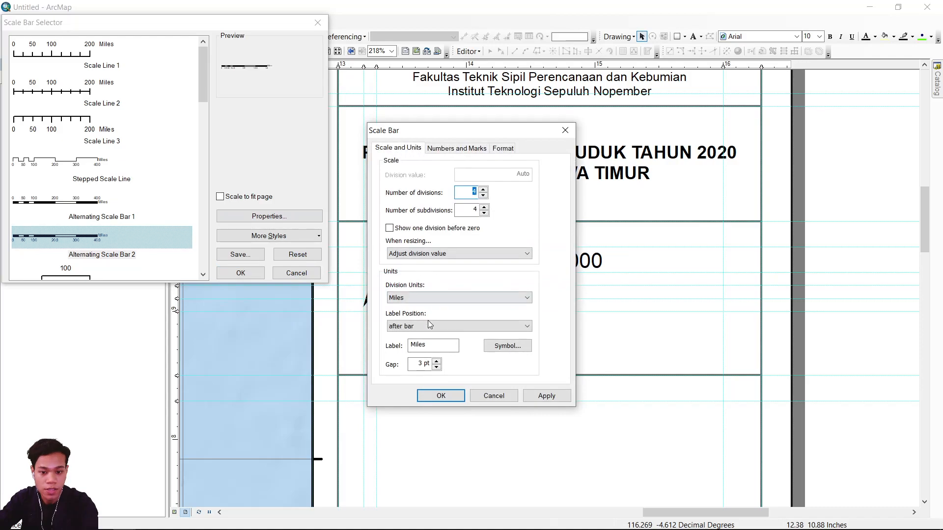
click(422, 299)
click(422, 350)
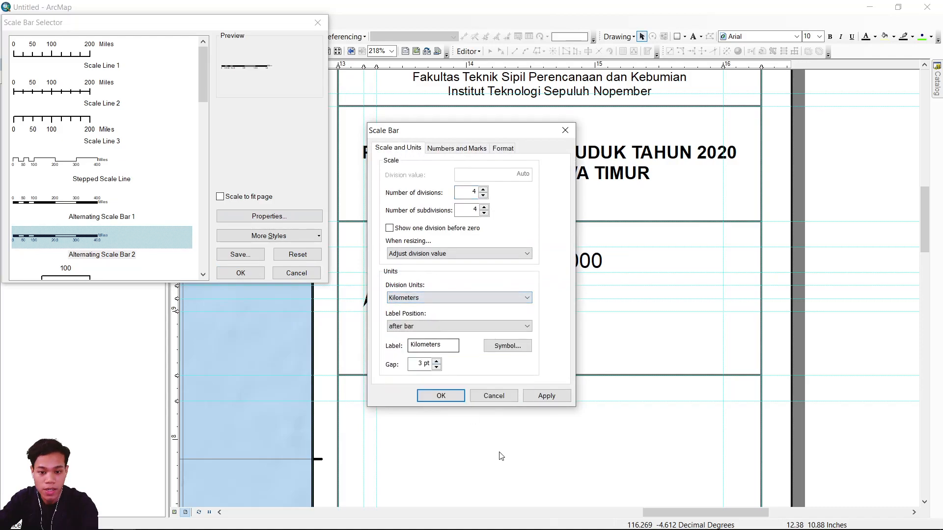
click(450, 397)
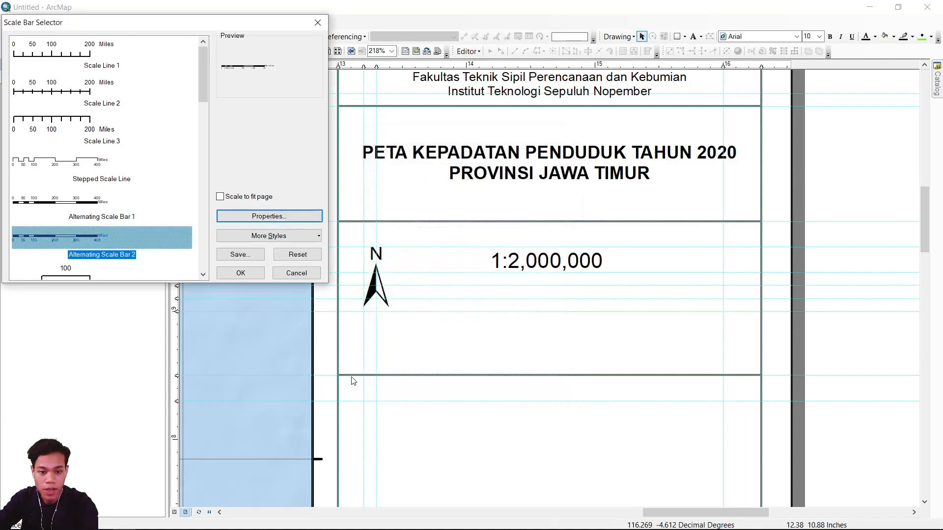
click(255, 272)
Shrink the scale bar to a 100 km span and place it under the scale text, beside the north arrow.
scroll(568, 308, up, 1)
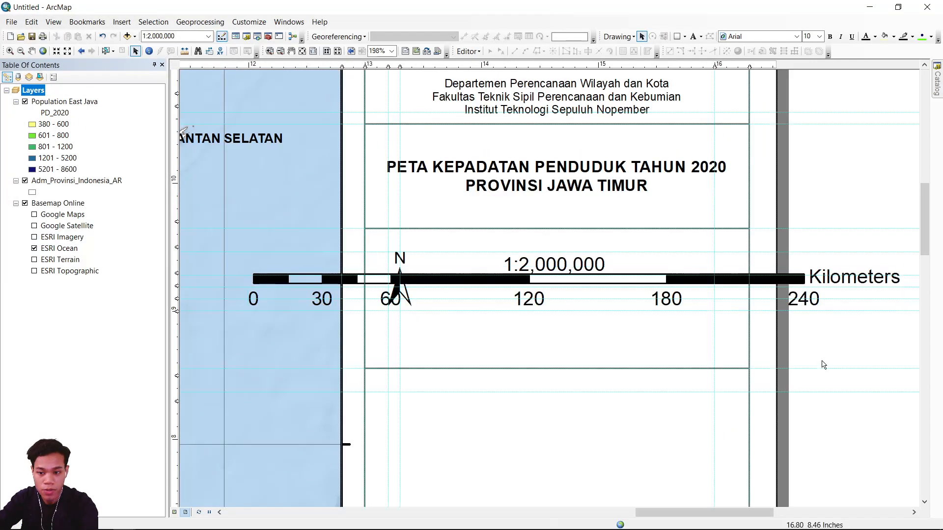
drag(901, 273, 683, 308)
drag(836, 299, 750, 298)
click(849, 194)
drag(583, 296, 591, 288)
click(593, 289)
click(830, 211)
Add the text "Proyeksi : UTM (Universal Transverse Mercator)" and place it below the north arrow and scale bar.
scroll(451, 308, down, 4)
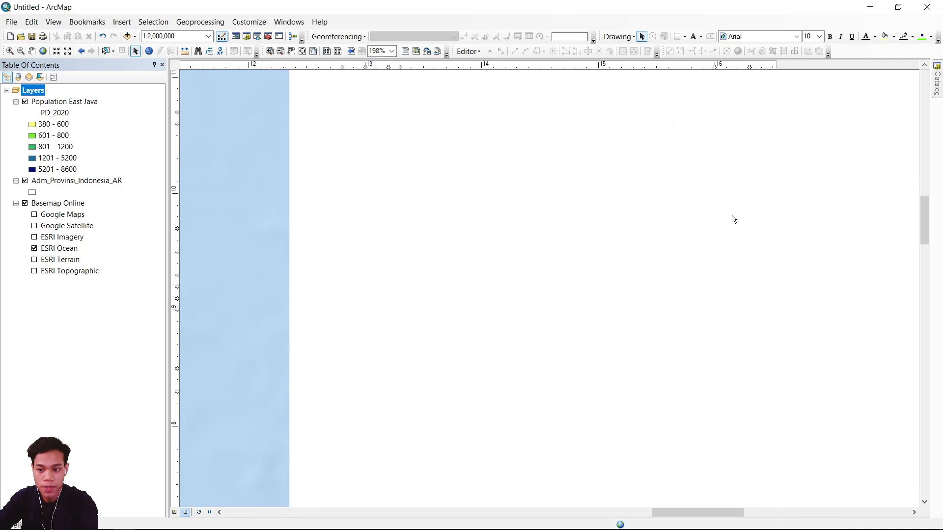
scroll(739, 219, down, 1)
drag(631, 256, 788, 207)
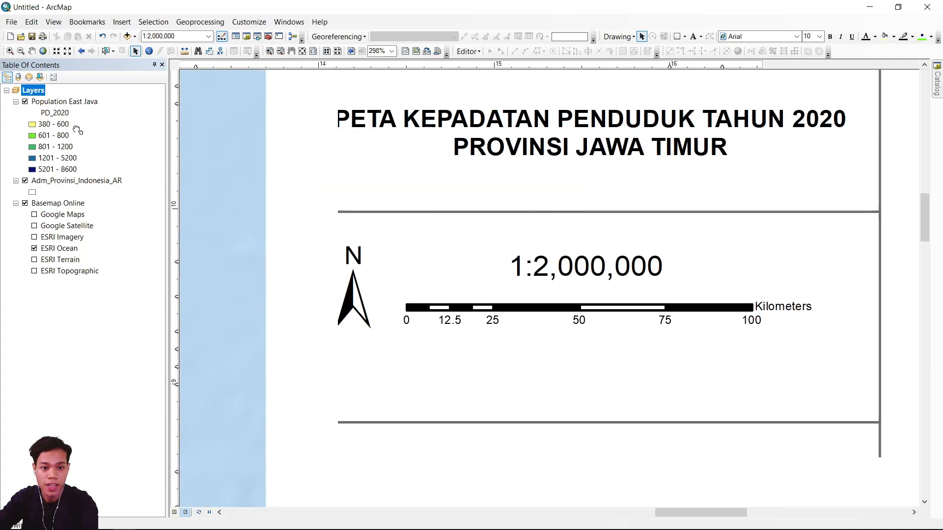
click(693, 37)
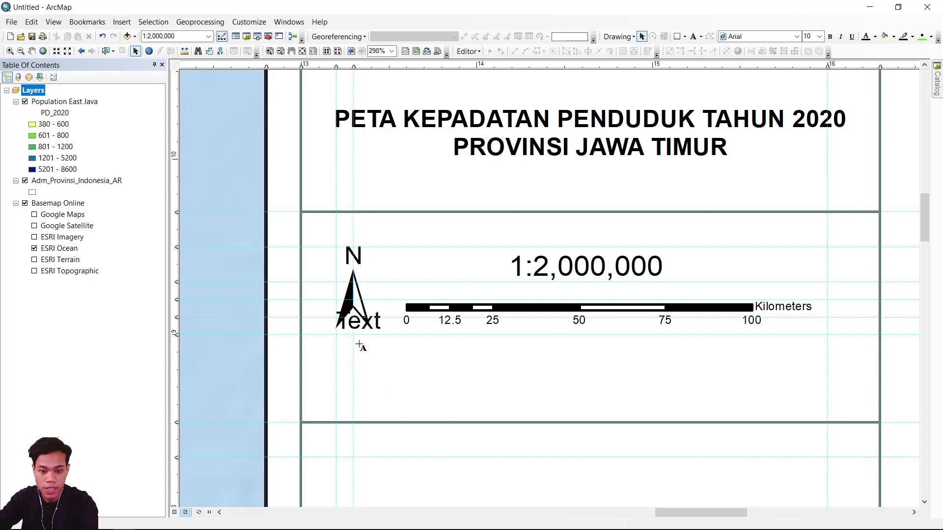
key(ctrl+a)
text(pR)
key(BackSpace)
text(royeks)
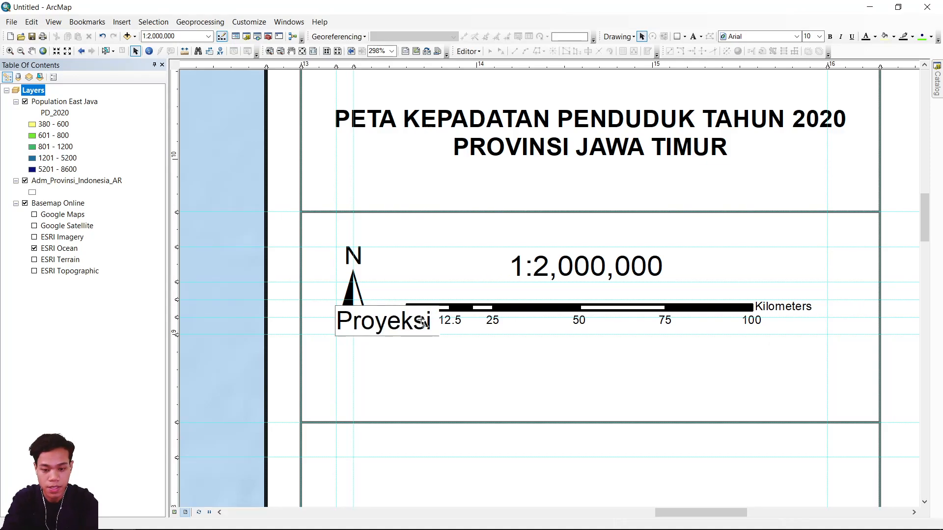
text(i   : UT)
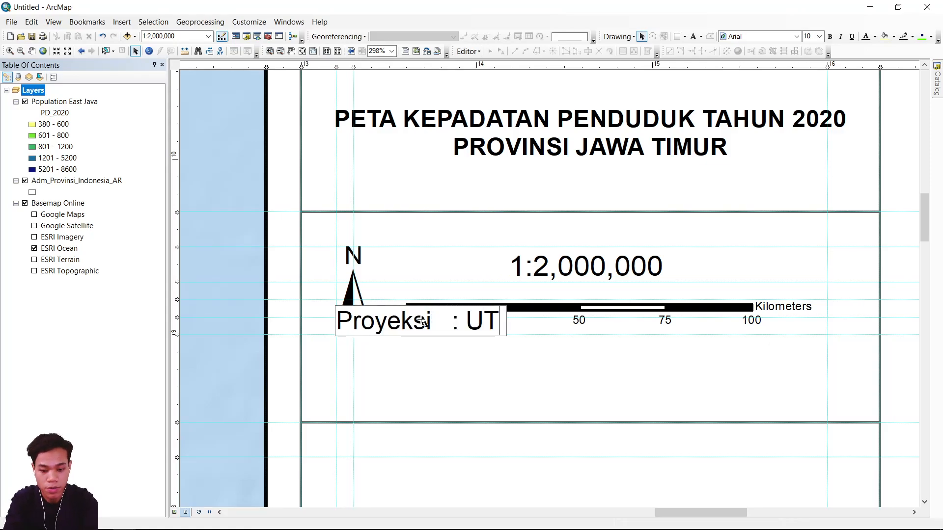
text(M (Universal Tr)
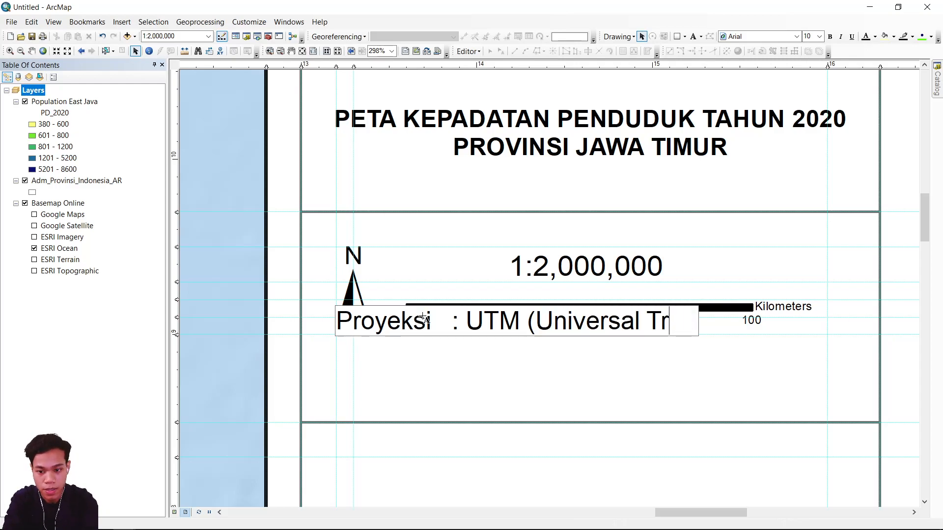
text(ansverse Mercator))
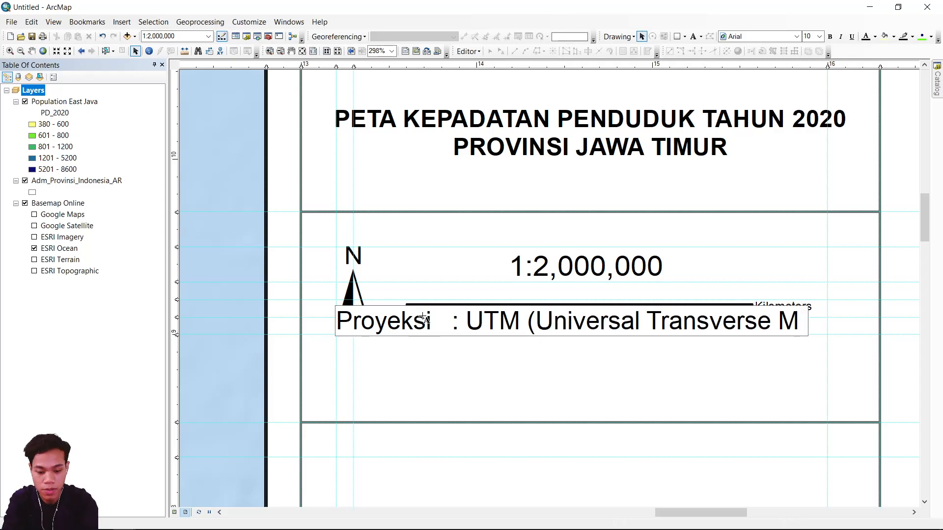
click(135, 51)
drag(525, 322, 527, 350)
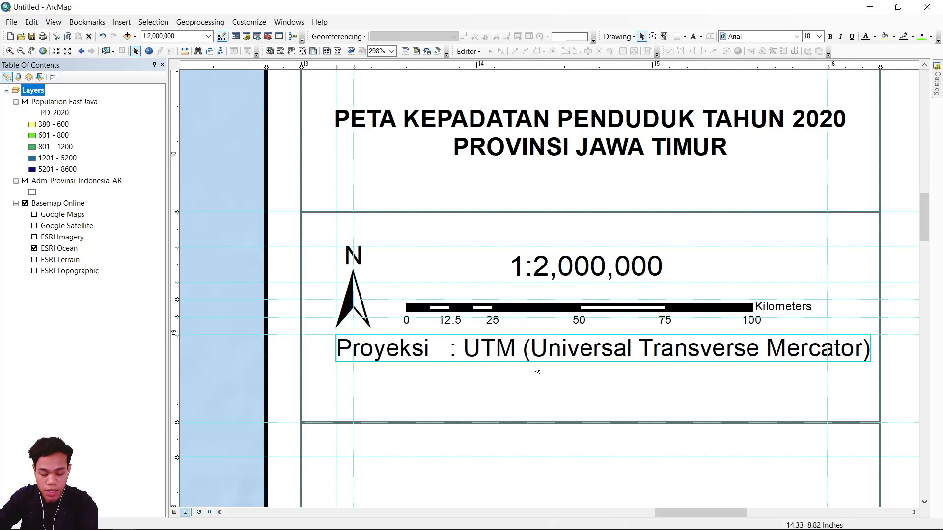
Copy the projection text line and place the duplicate directly below it.
drag(438, 334, 484, 377)
key(ctrl+c)
key(ctrl+v)
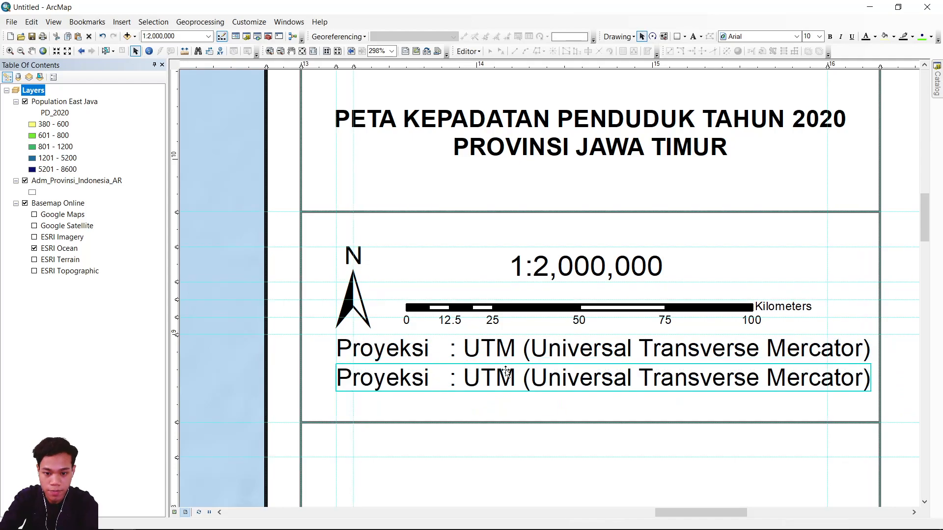
Change the duplicated text line to "Sistem Grid : Geografis".
double_click(411, 381)
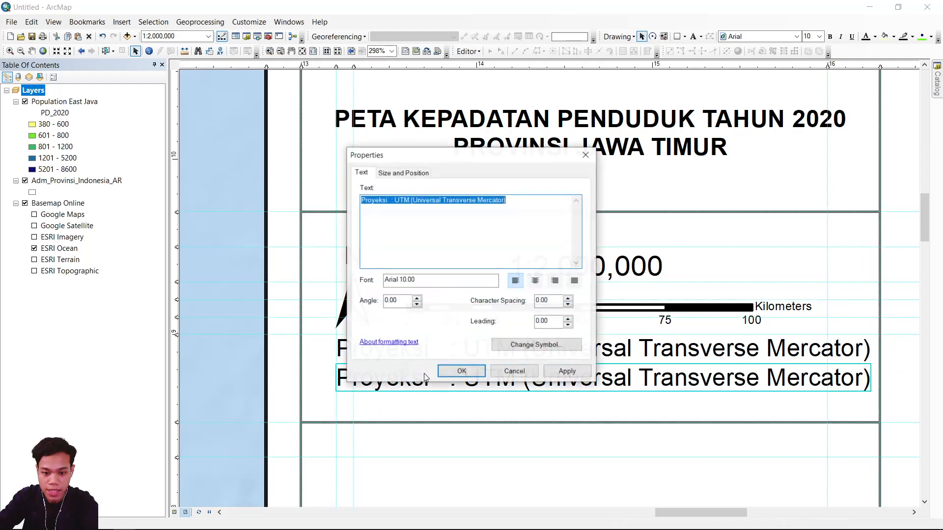
double_click(374, 200)
text(Sistem Grid)
drag(399, 200, 584, 198)
text(Geografi)
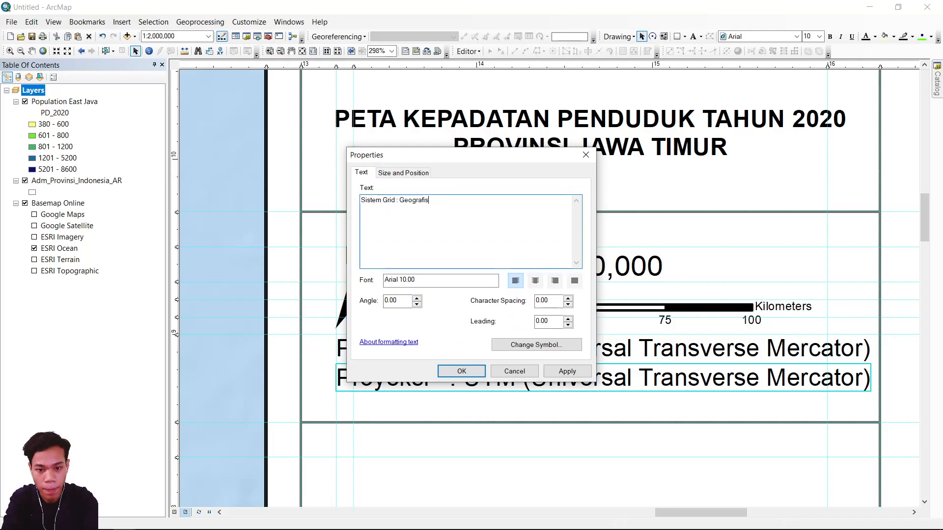
text(s)
click(479, 374)
Add spaces before the colon in the Proyeksi line to align it with the colon of the Sistem Grid line.
double_click(432, 349)
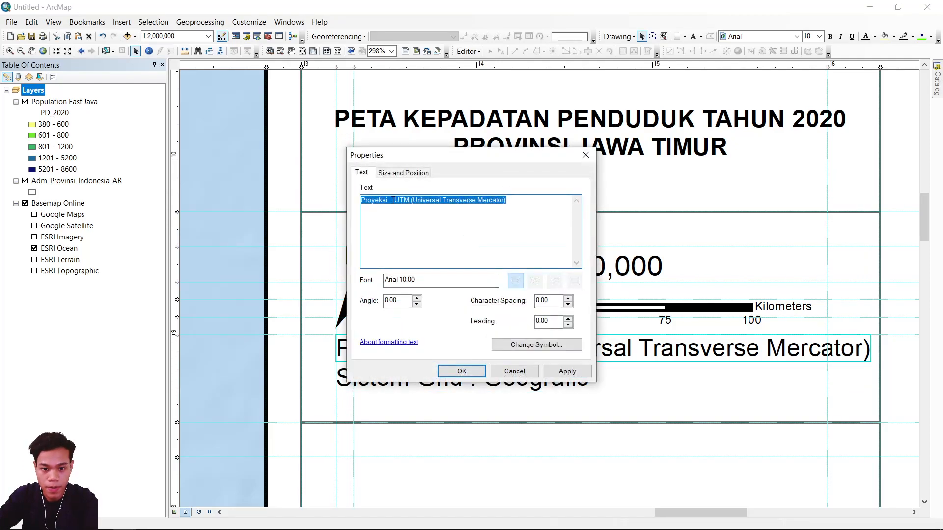
click(393, 201)
click(461, 371)
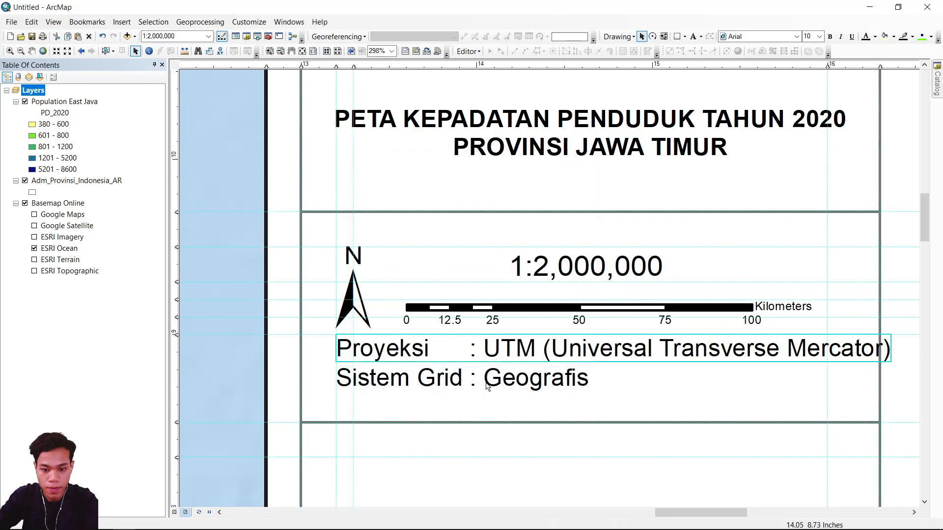
Copy the Sistem Grid text and place the duplicate directly below it, left-aligned with the lines above.
click(507, 380)
key(ctrl+c)
key(ctrl+v)
drag(511, 421, 449, 410)
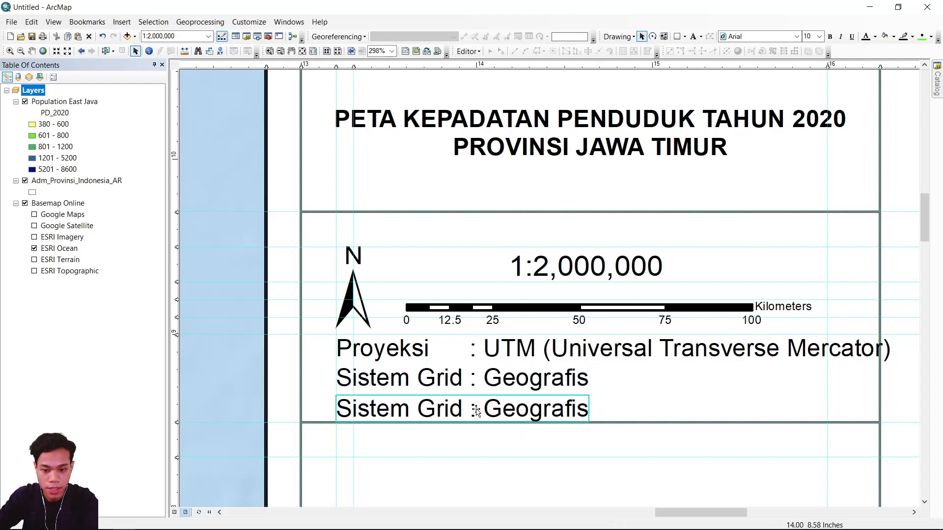
Change the lowest text line to "Datum : WGS84 (World Geodetic System 1984)".
double_click(448, 411)
click(384, 201)
double_click(384, 201)
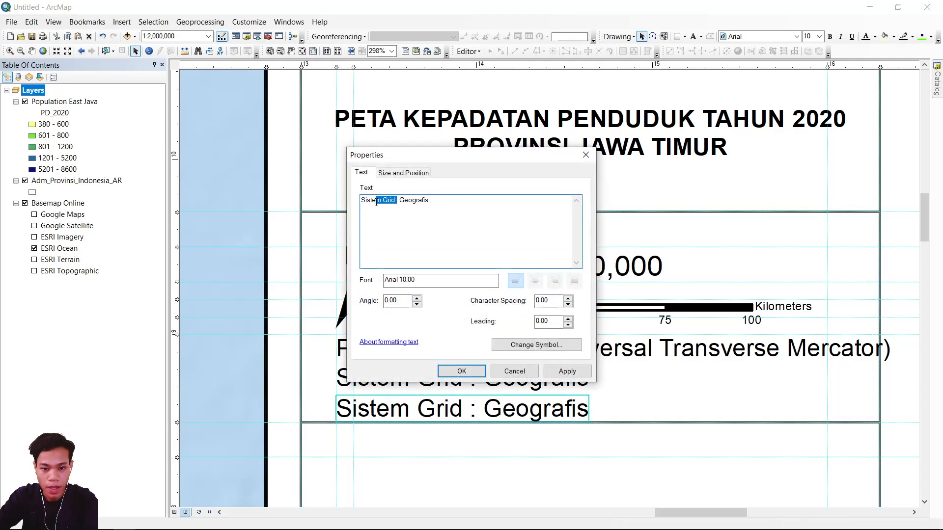
text(Datu)
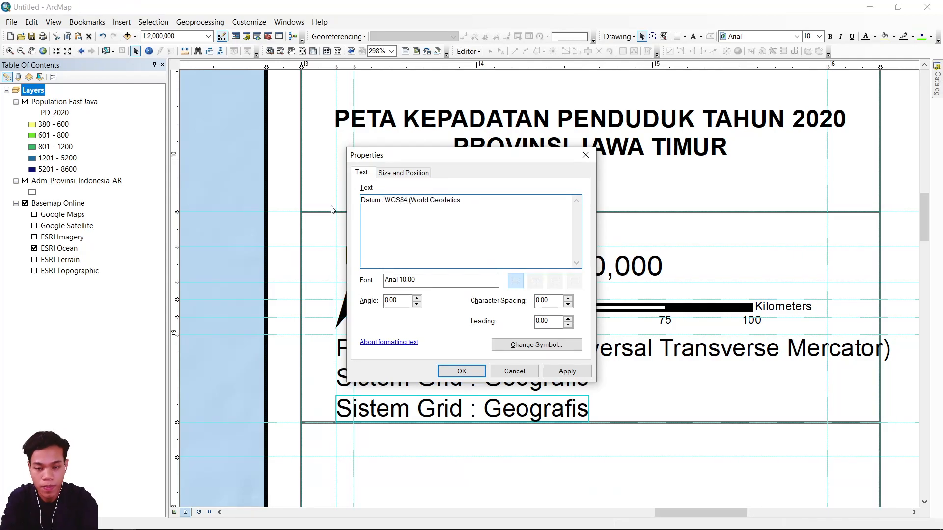
click(462, 372)
Reduce the font size of the Proyeksi, Sistem Grid and Datum text lines.
shift+click(421, 380)
shift+click(428, 350)
click(819, 37)
click(811, 46)
click(820, 37)
click(810, 53)
Reposition the three projection information lines so they are evenly stacked and left-aligned below the north arrow.
click(638, 388)
drag(406, 385, 406, 379)
drag(411, 354, 411, 359)
drag(404, 414, 400, 399)
Add spaces before the colon in the Datum line to align it with the colons of the lines above.
double_click(400, 399)
click(383, 201)
click(462, 372)
double_click(393, 400)
click(385, 201)
click(461, 372)
Insert a new data frame and move it into the empty box below the projection information.
scroll(882, 217, down, 1)
scroll(582, 340, down, 1)
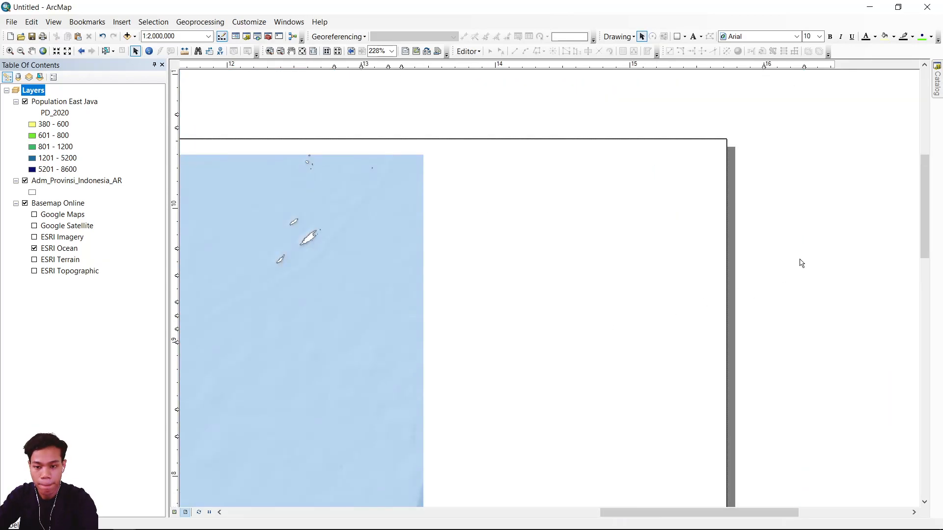
drag(599, 273, 600, 147)
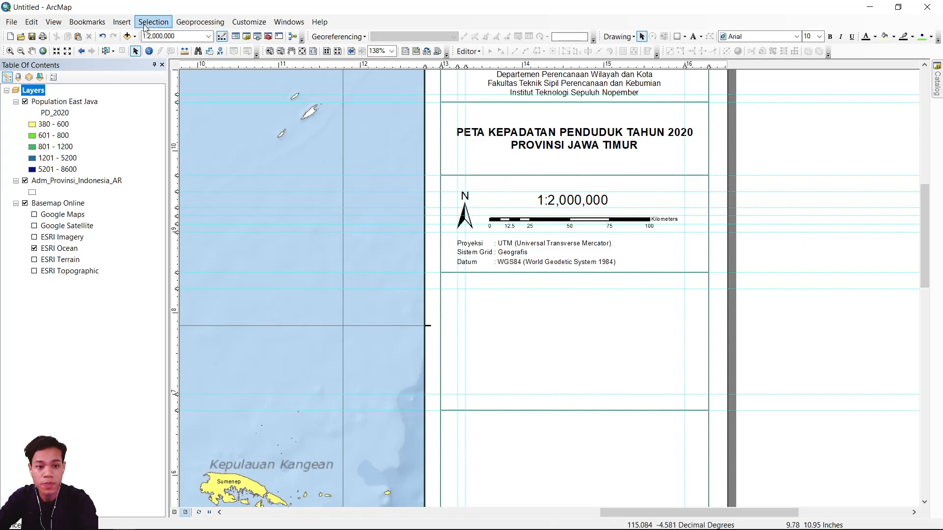
click(125, 26)
click(131, 35)
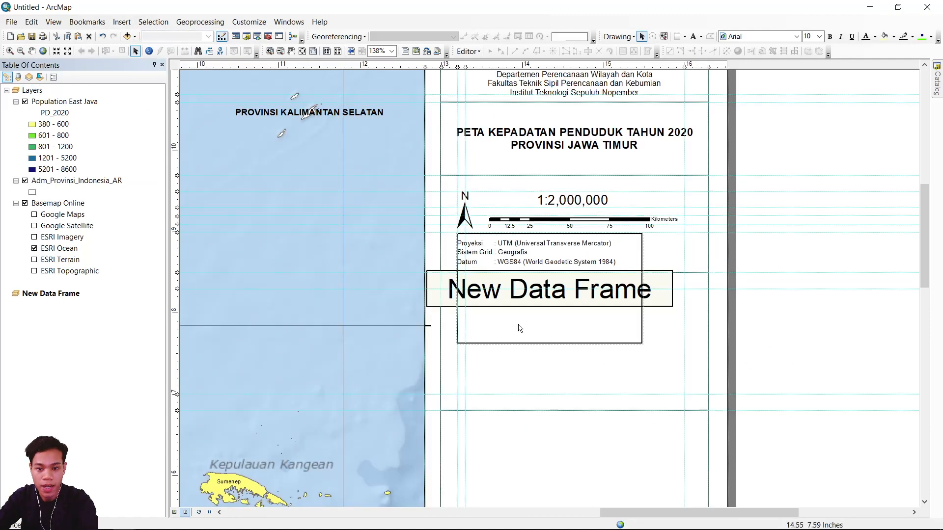
click(589, 297)
drag(576, 291, 583, 343)
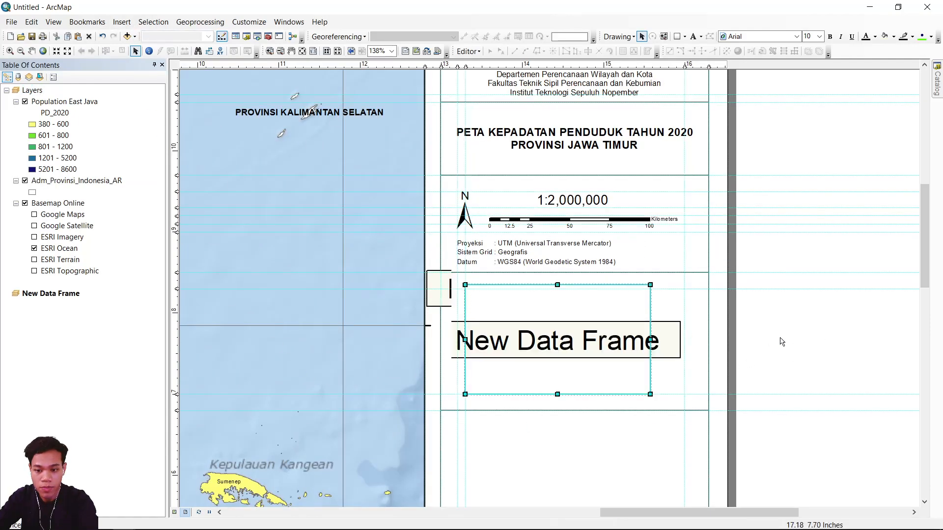
Group the Population East Java, Adm_Provinsi_Indonesia_AR and Basemap Online layers of the main data frame.
click(59, 203)
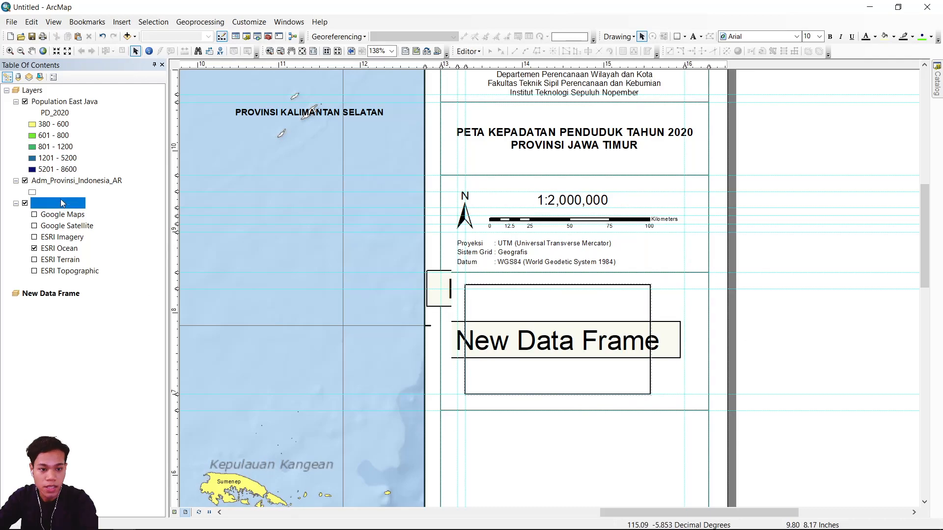
shift+click(59, 102)
right_click(59, 100)
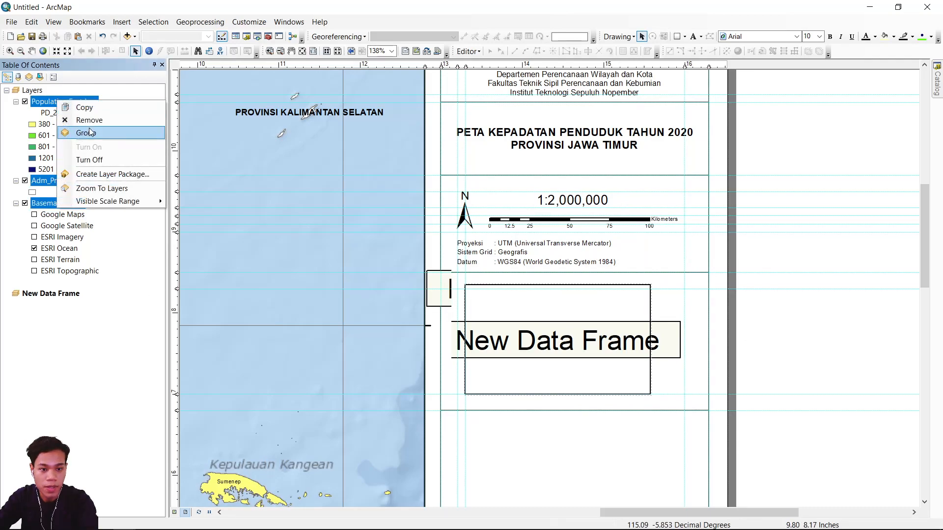
click(83, 132)
Copy the new group layer and paste it into the new data frame.
right_click(69, 105)
key(Escape)
right_click(48, 306)
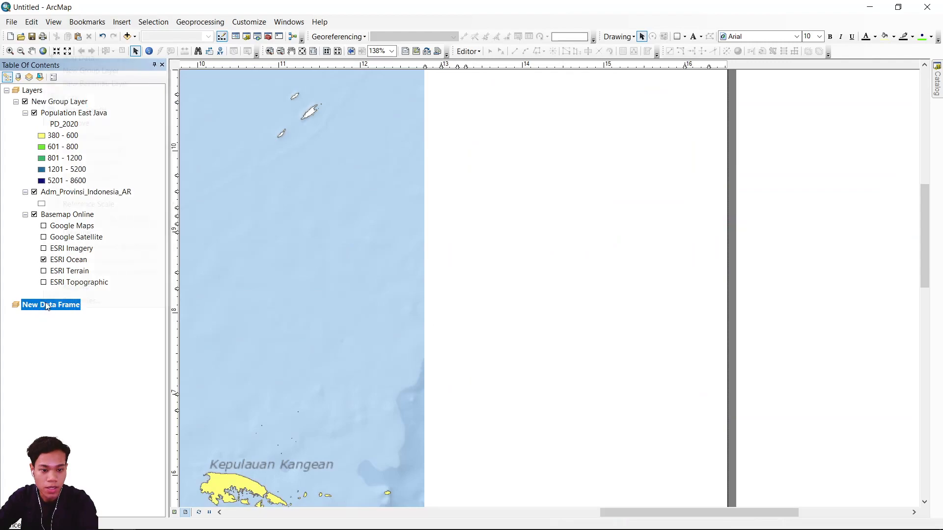
click(91, 112)
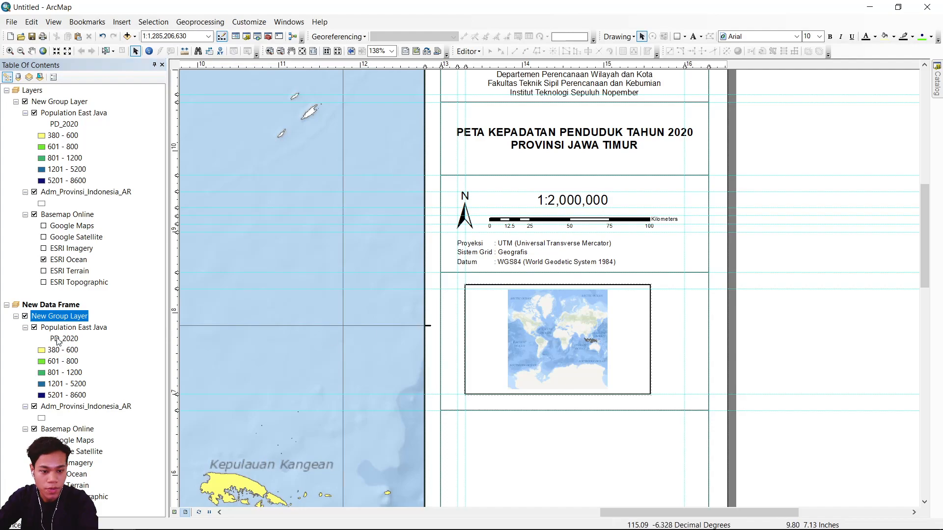
Zoom the new data frame to the Population East Java layer, then zoom out to a scale of 1:60,000,000.
right_click(76, 328)
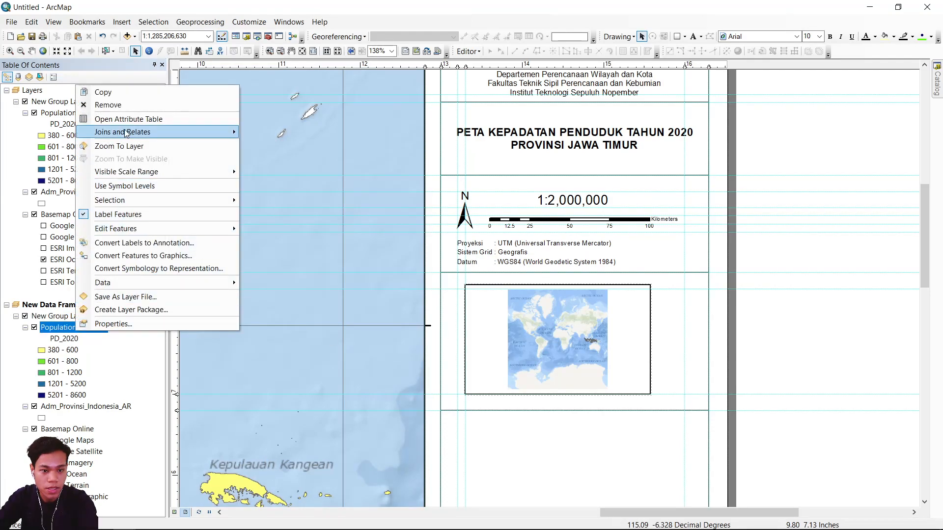
click(119, 146)
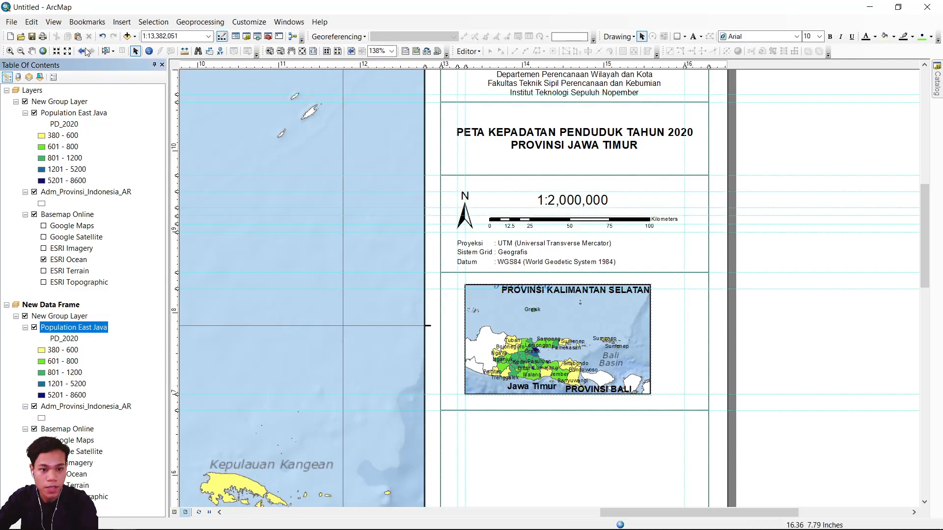
click(69, 53)
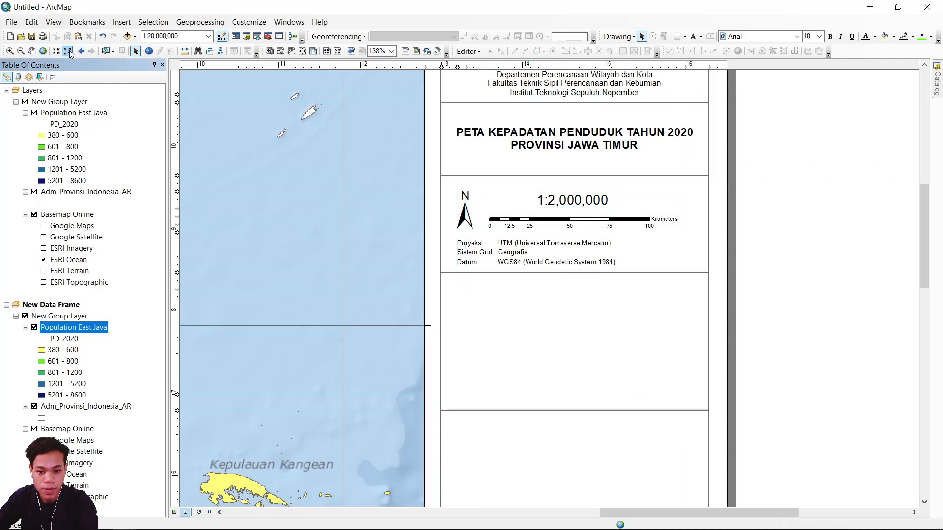
click(69, 52)
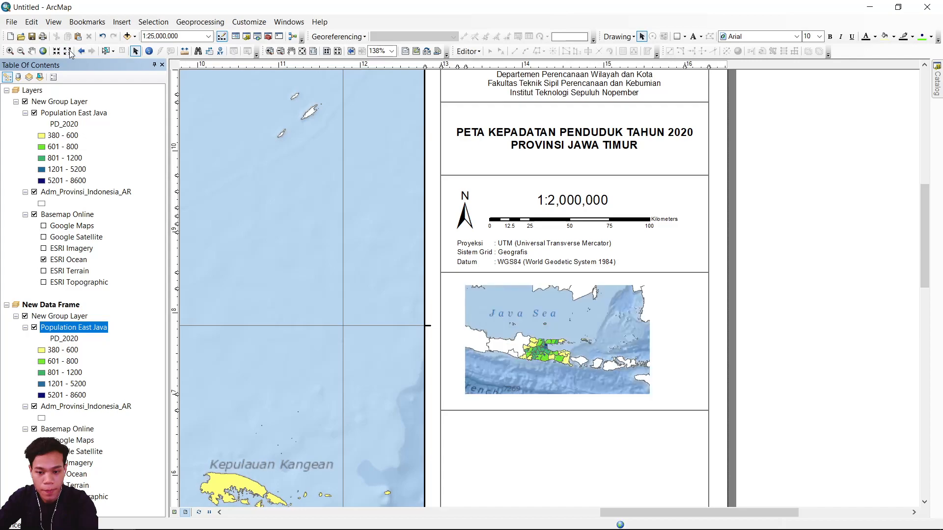
click(70, 52)
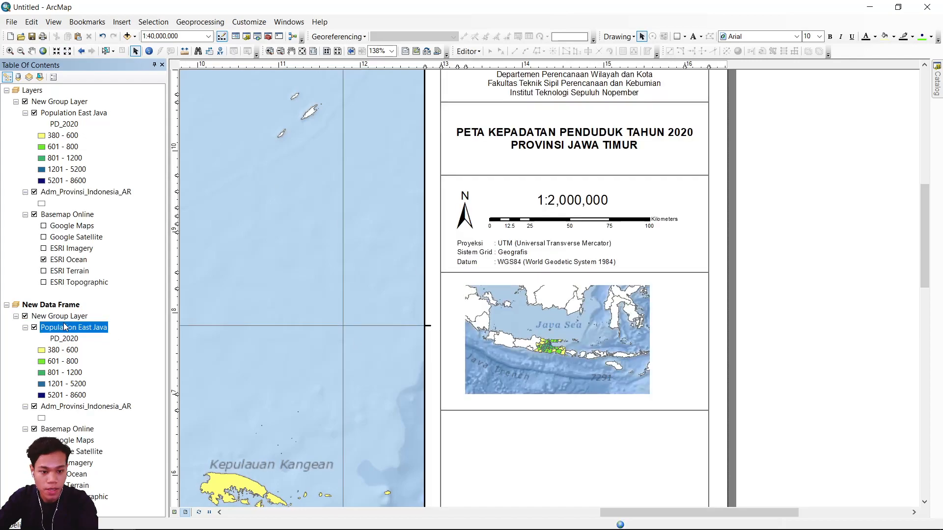
Symbolize the inset's Population East Java layer with a single red fill and no outline color.
right_click(94, 332)
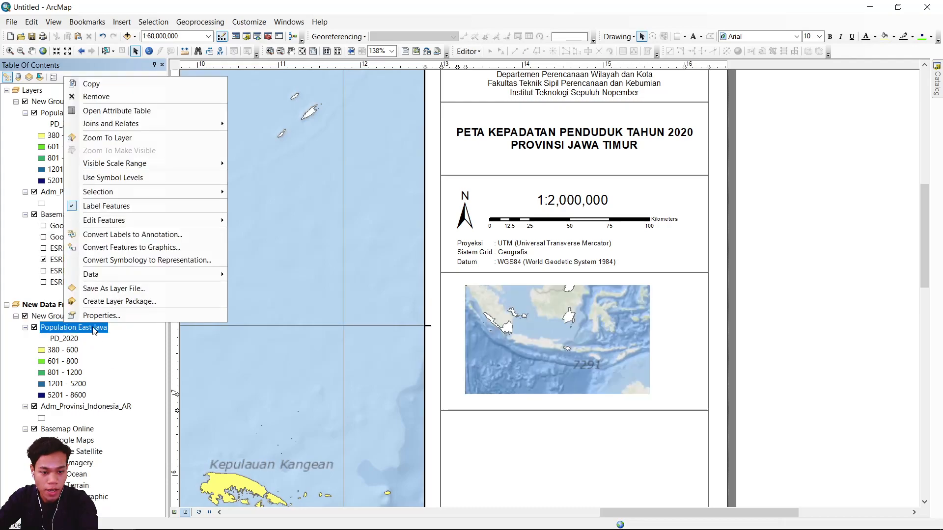
click(102, 316)
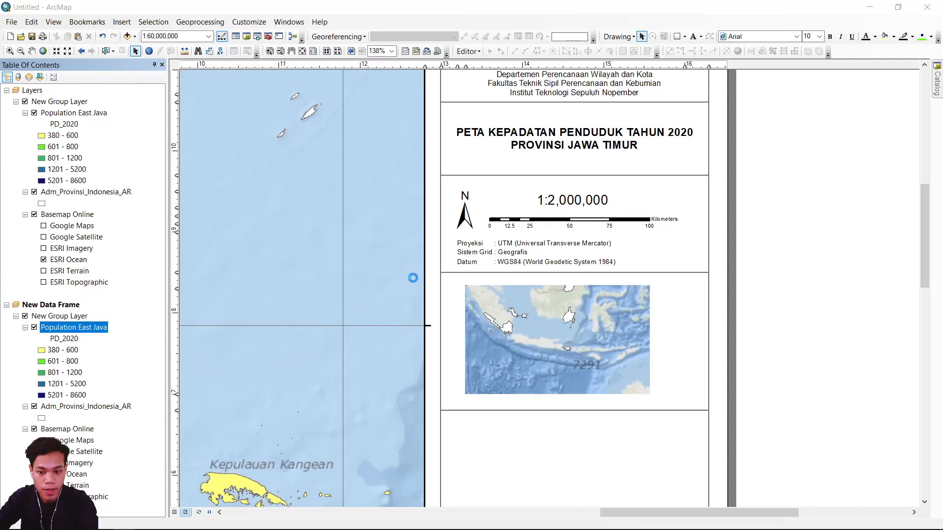
click(292, 165)
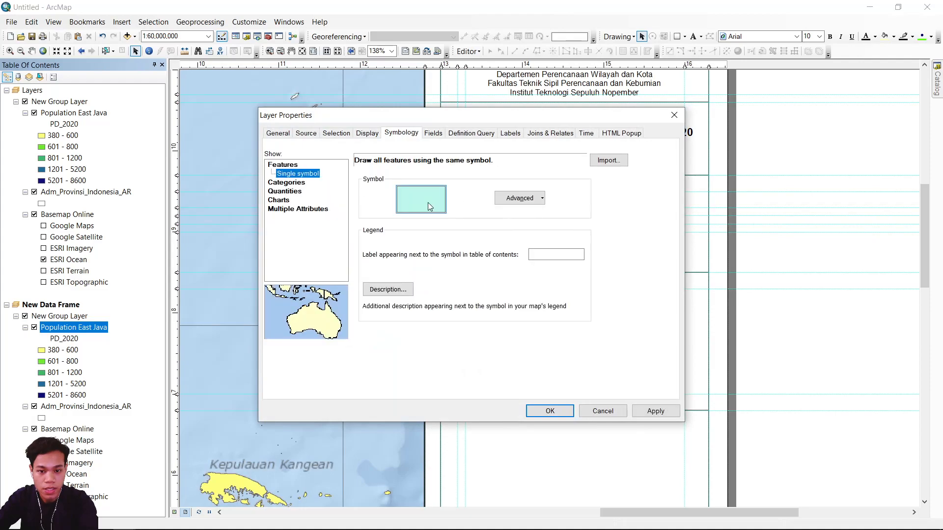
click(427, 202)
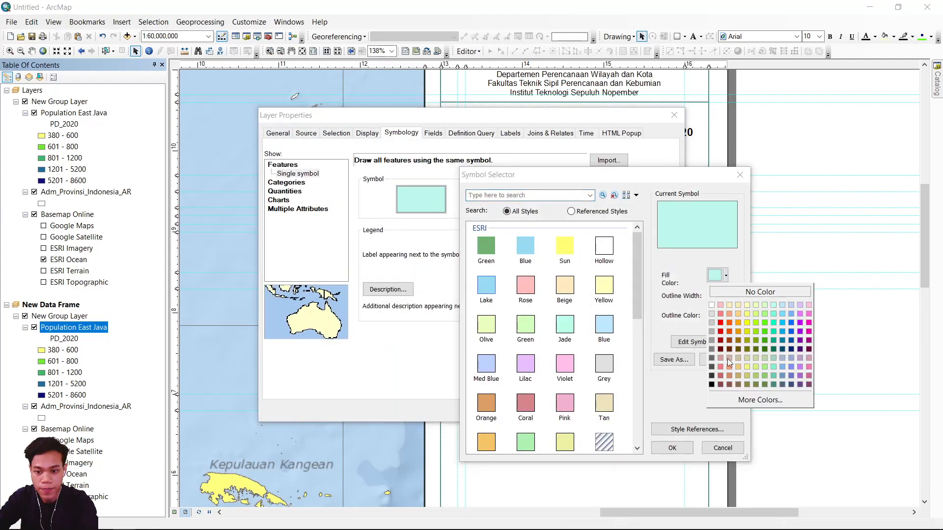
click(723, 328)
click(726, 317)
click(721, 333)
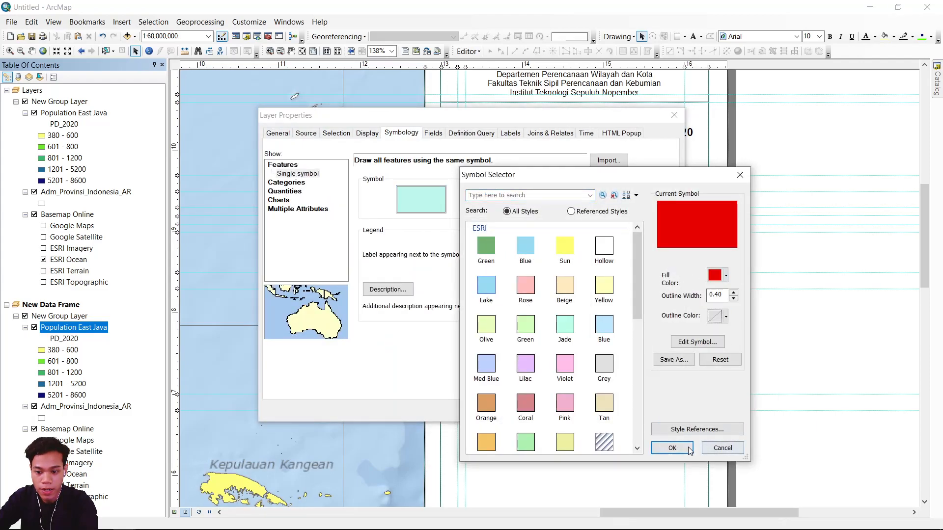
click(688, 447)
click(558, 416)
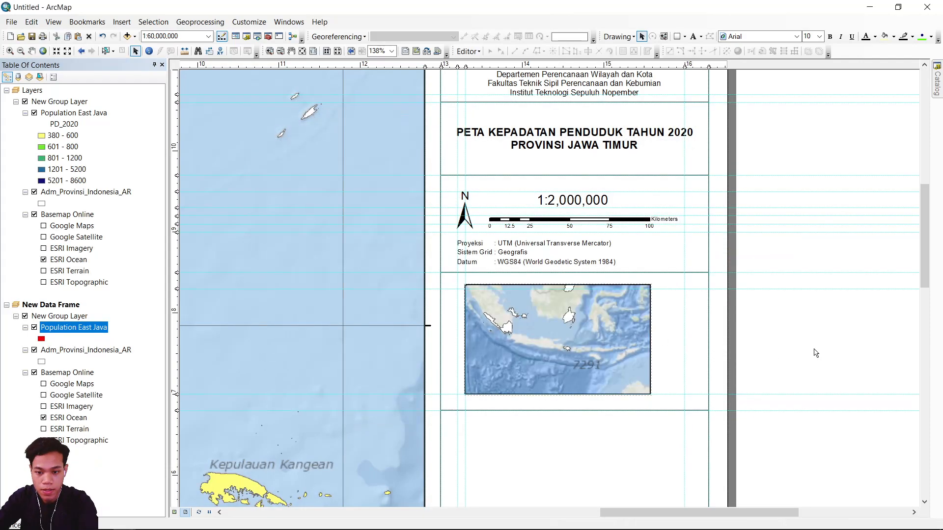
Pan the inset map slightly down and left so more of Kalimantan shows above East Java.
scroll(651, 351, up, 1)
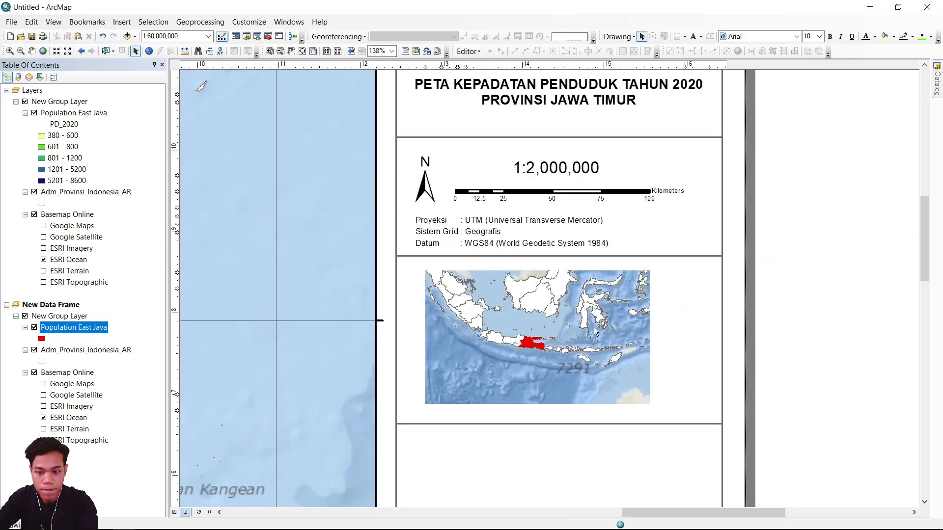
click(577, 320)
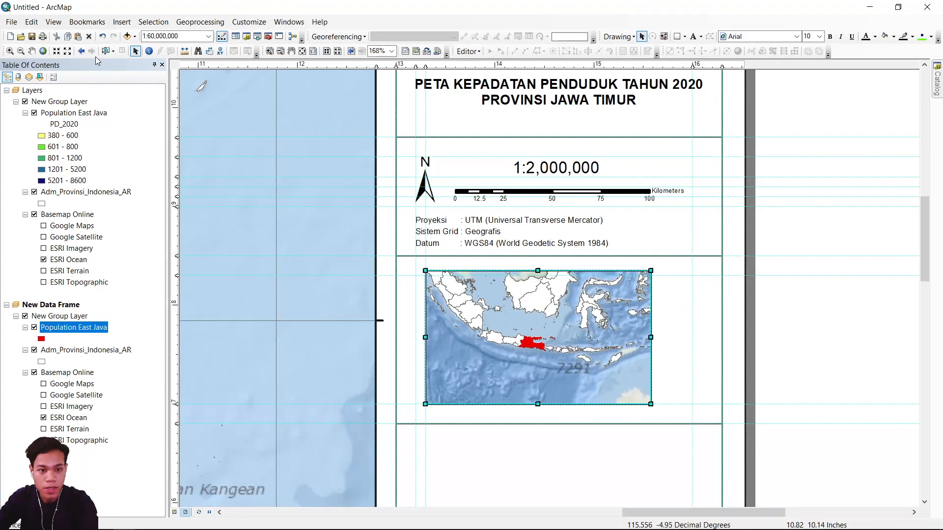
click(32, 52)
drag(554, 362, 549, 382)
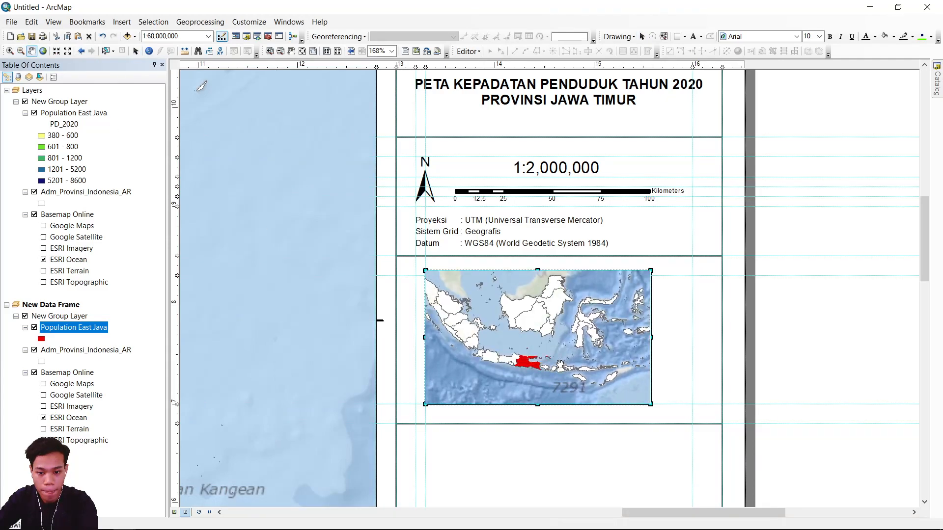
Center the inset map frame horizontally and vertically within its surrounding box using the Align options.
click(136, 51)
click(585, 342)
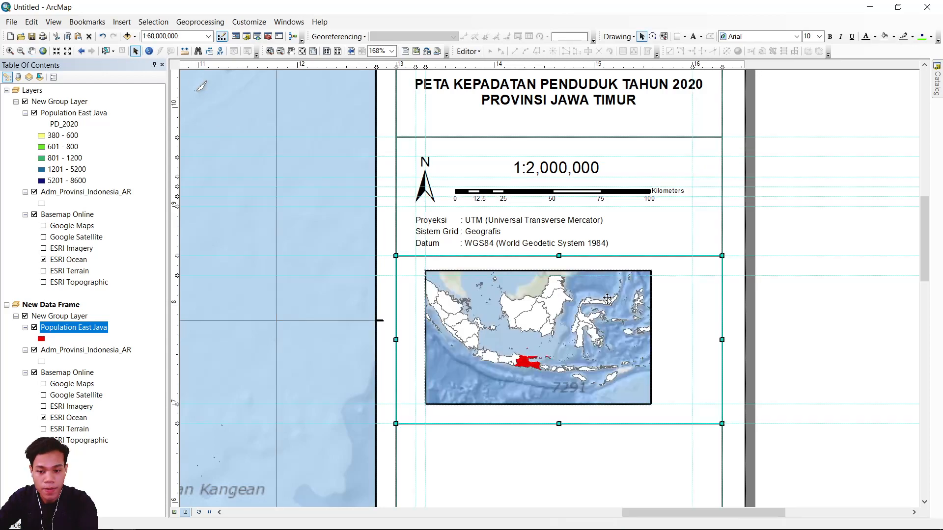
shift+click(585, 342)
right_click(584, 343)
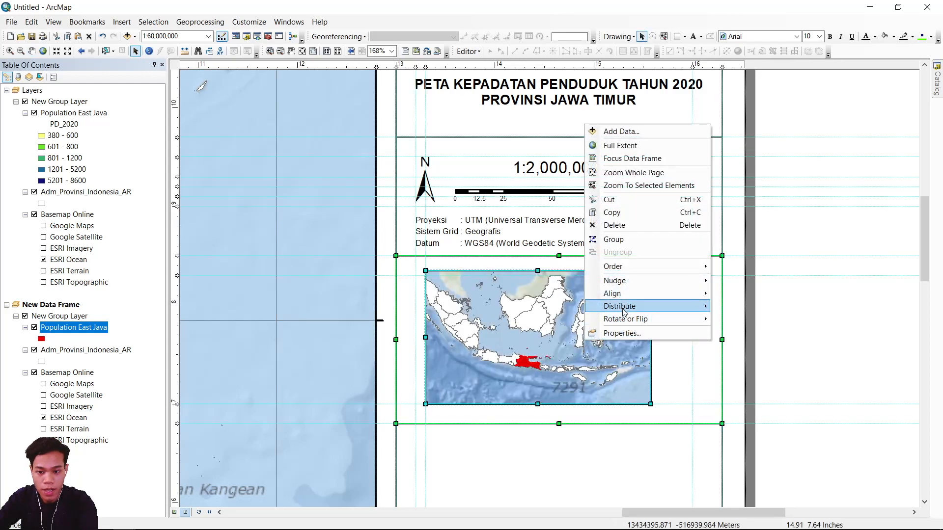
mouse_move(655, 299)
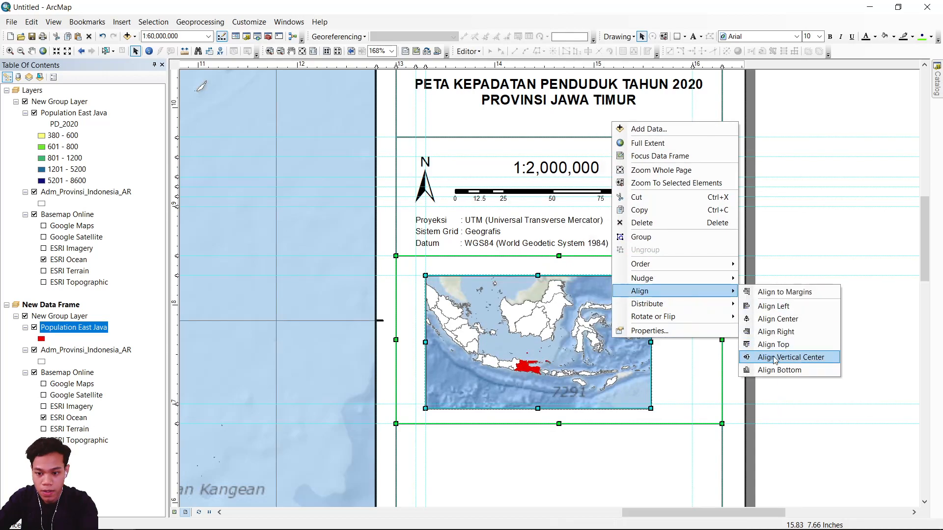
click(796, 359)
right_click(539, 330)
mouse_move(610, 284)
click(726, 313)
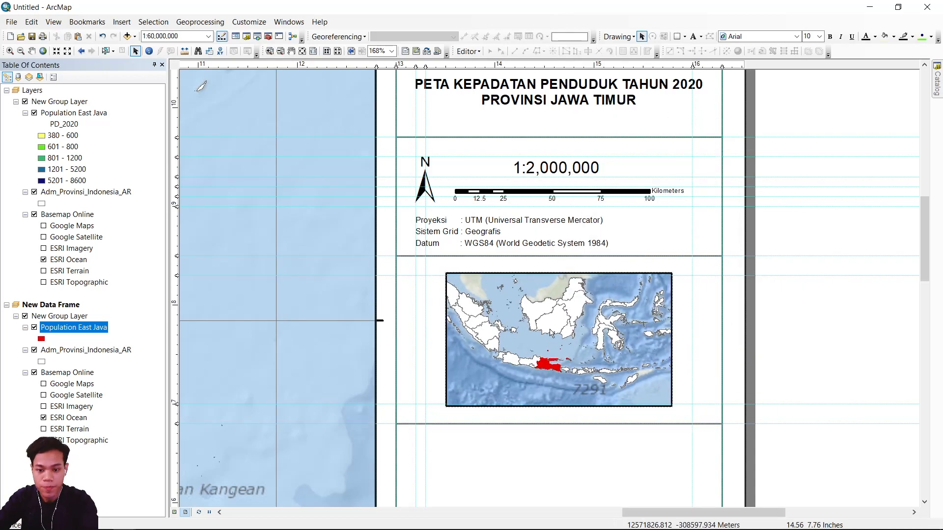
click(549, 327)
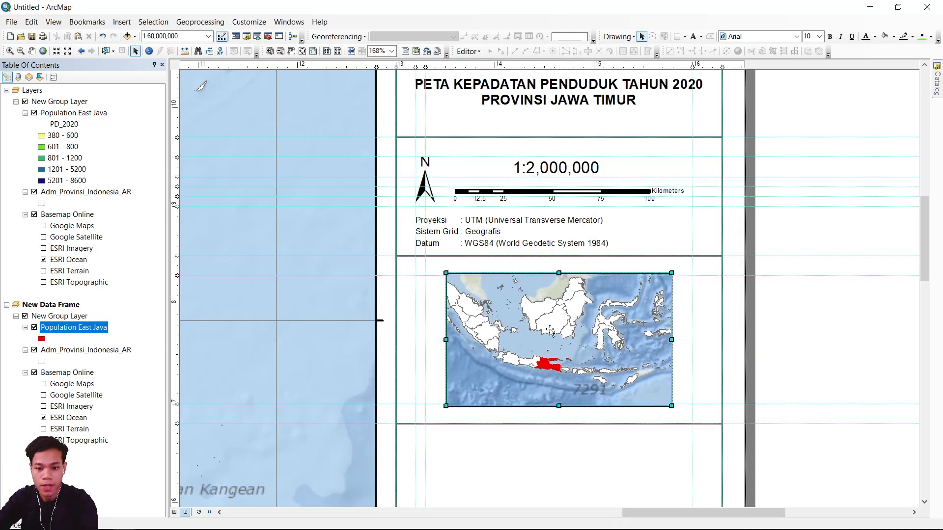
Resize the inset map frame so its upper and lower edges snap to the guides inside its surrounding box.
click(562, 273)
click(556, 279)
drag(559, 273, 560, 276)
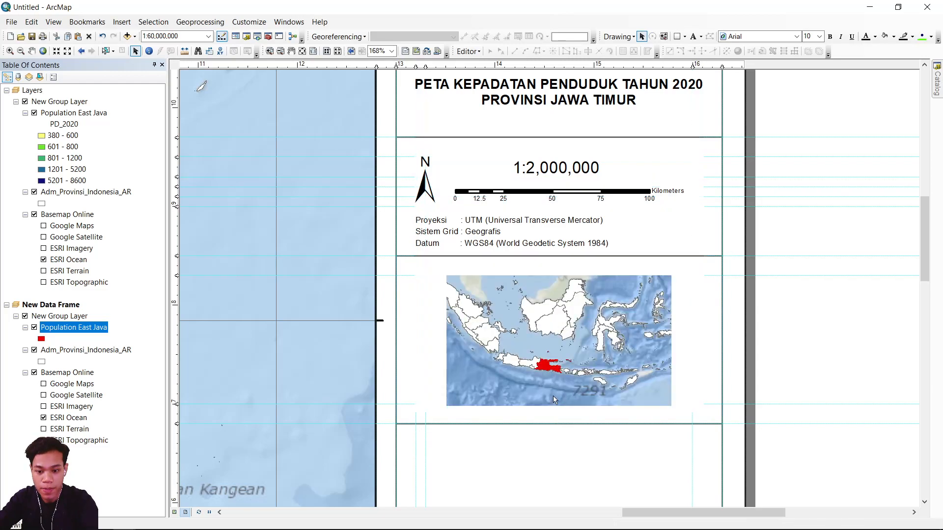
click(556, 387)
click(562, 407)
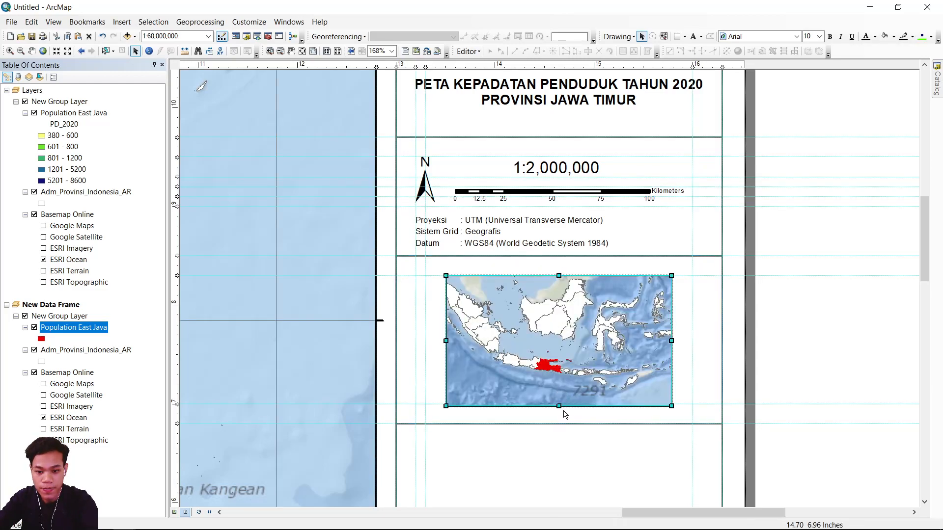
drag(559, 406, 558, 404)
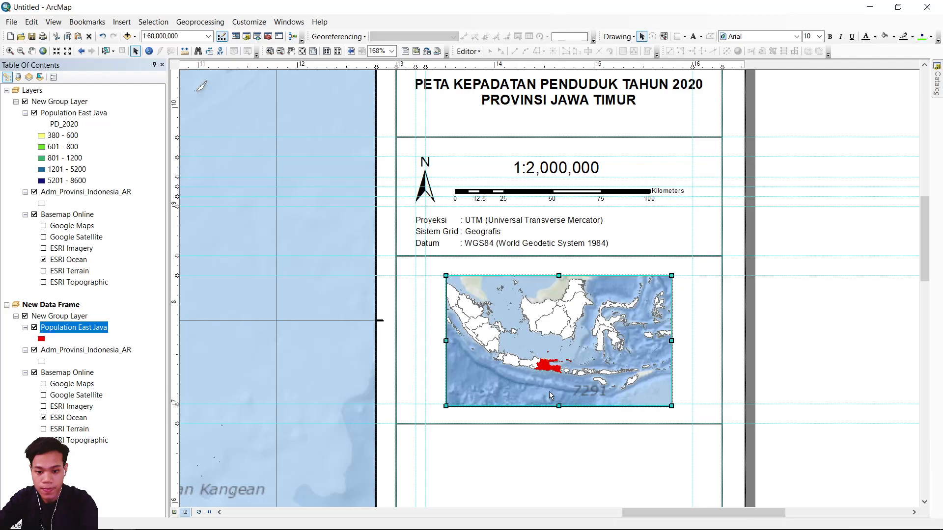
click(804, 365)
Add a graticule with tick marks and labels to the inset map, with parallels every 5 degrees and meridians every 10 degrees.
right_click(555, 335)
click(583, 319)
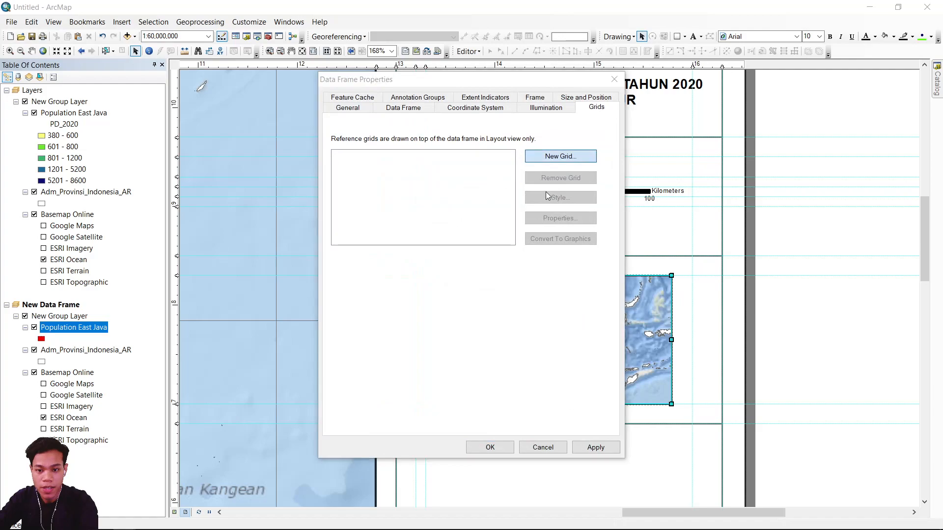
click(549, 164)
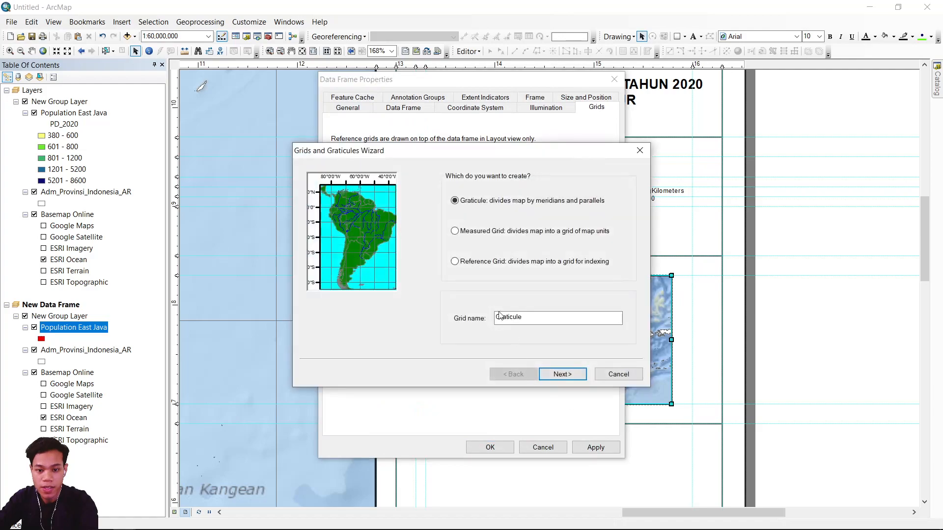
click(559, 375)
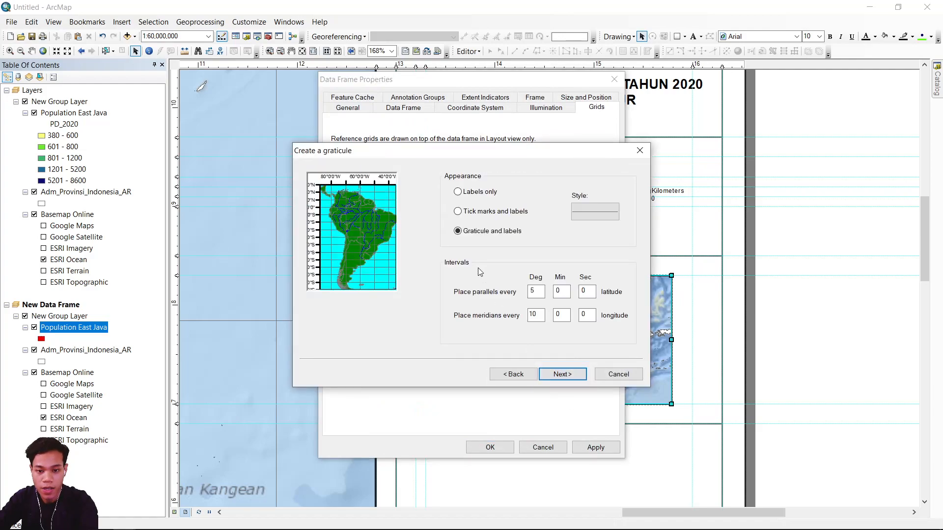
click(499, 213)
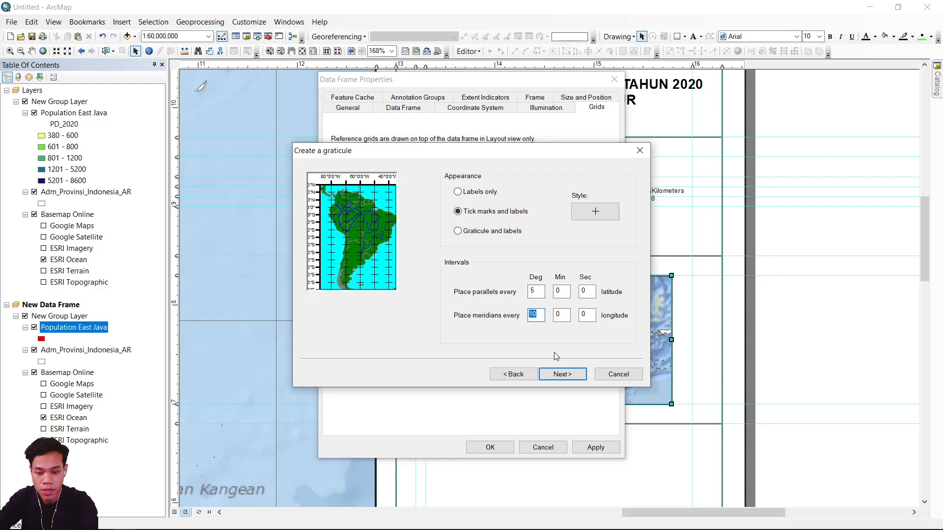
click(577, 375)
click(560, 377)
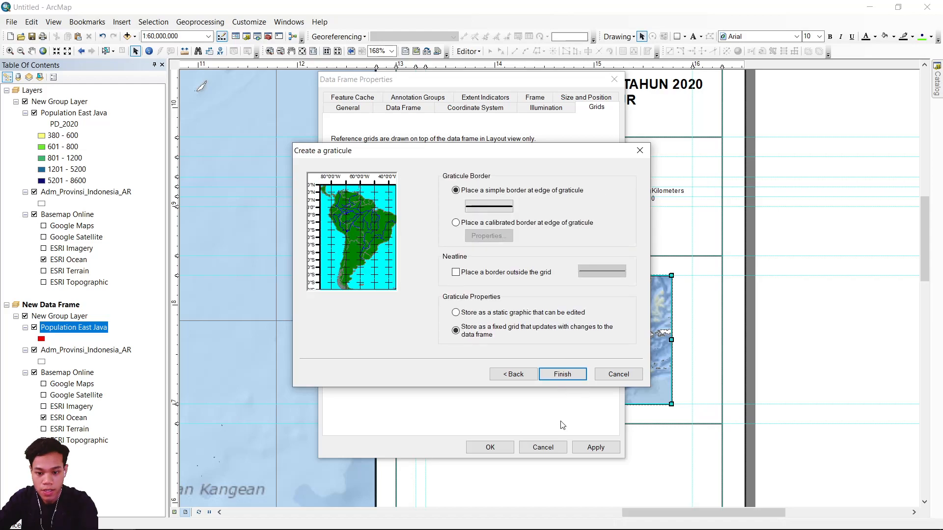
click(561, 377)
click(593, 448)
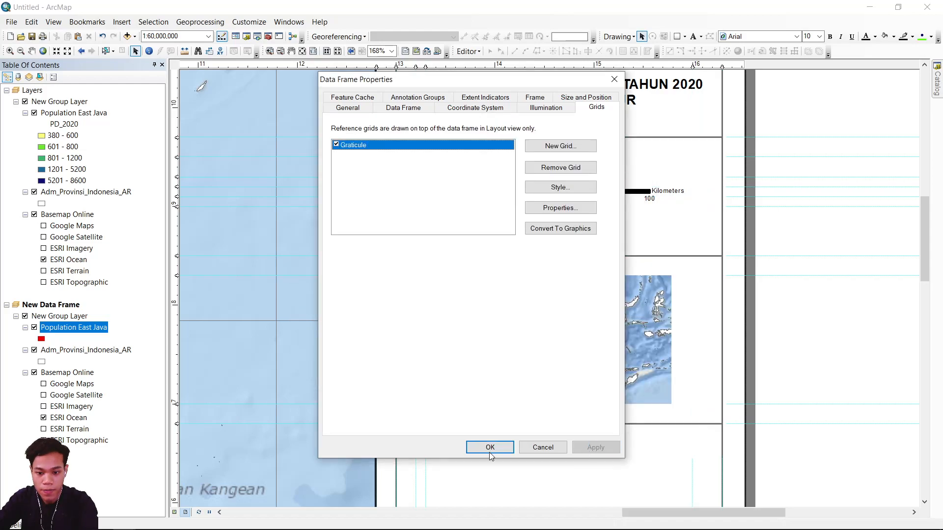
click(490, 448)
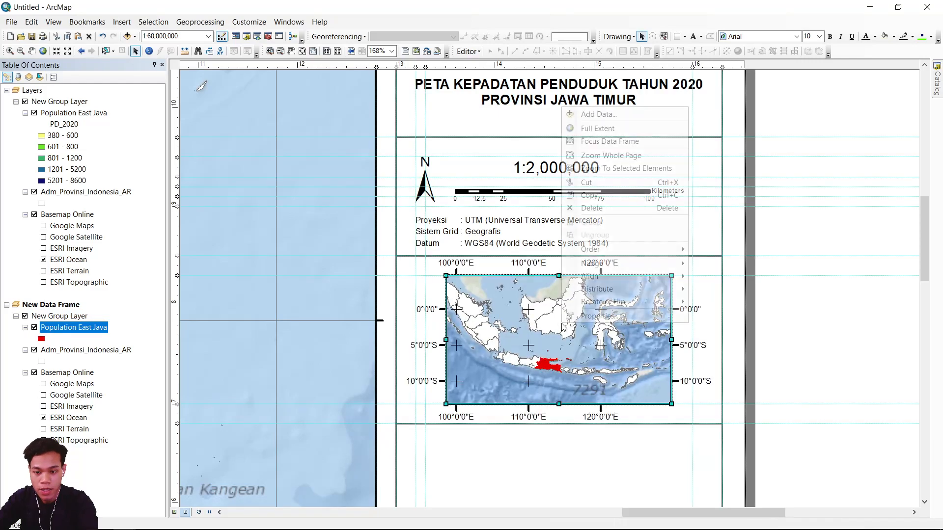
Place the inset graticule's major division ticks inside the frame at 3 pts and set the subdivision tick size to 1 pt.
right_click(563, 324)
click(589, 318)
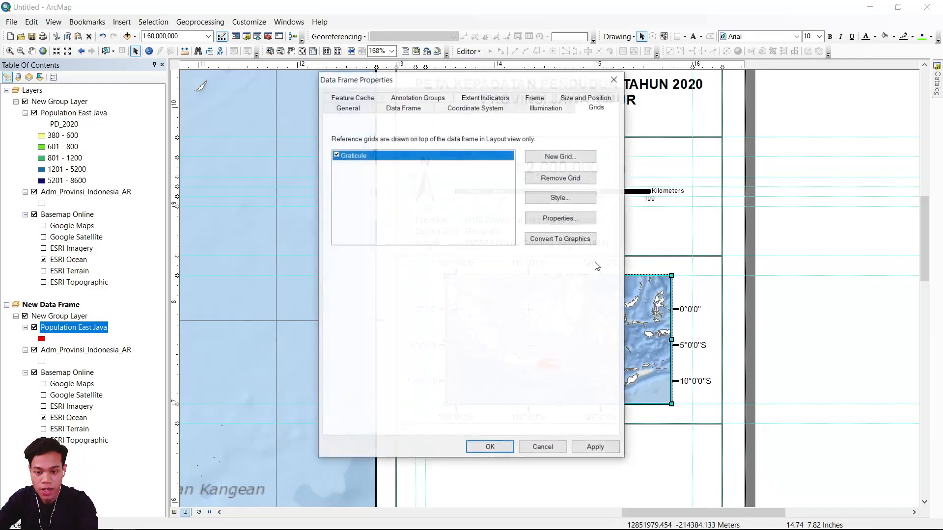
drag(509, 89, 255, 99)
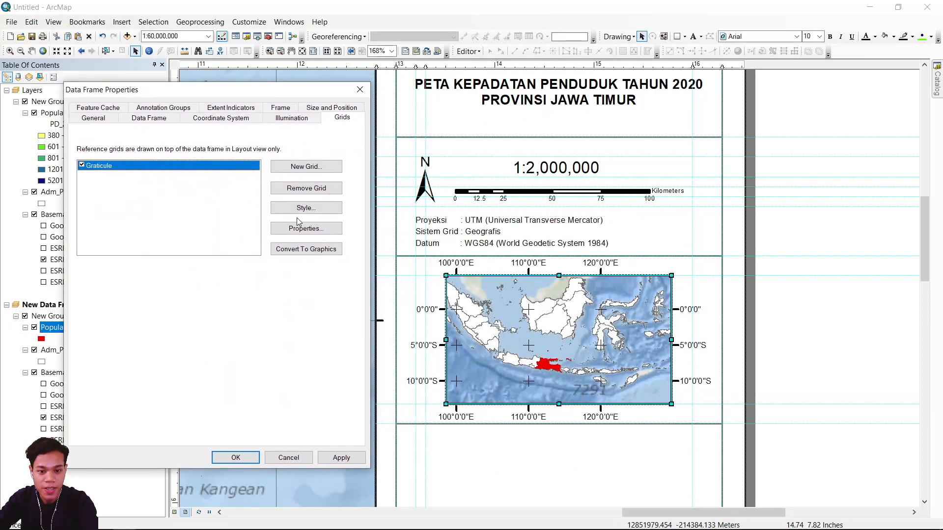
click(302, 229)
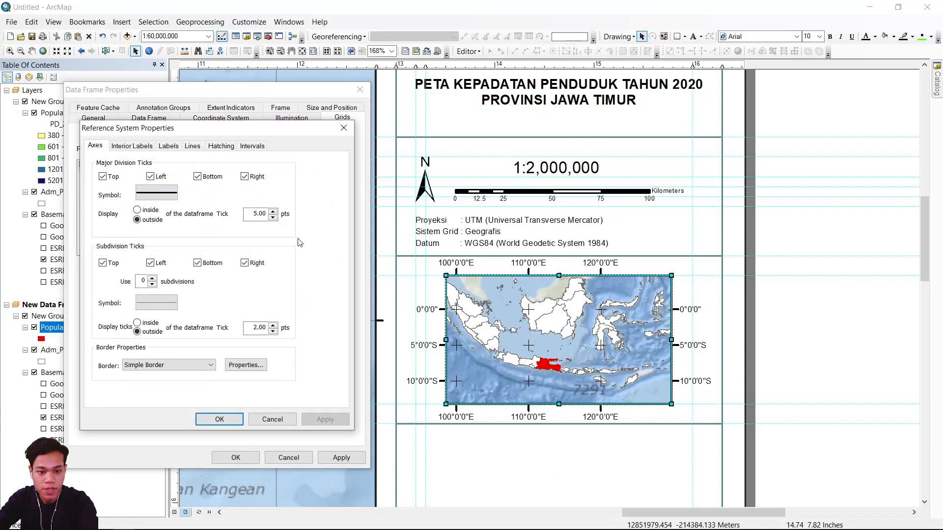
click(147, 209)
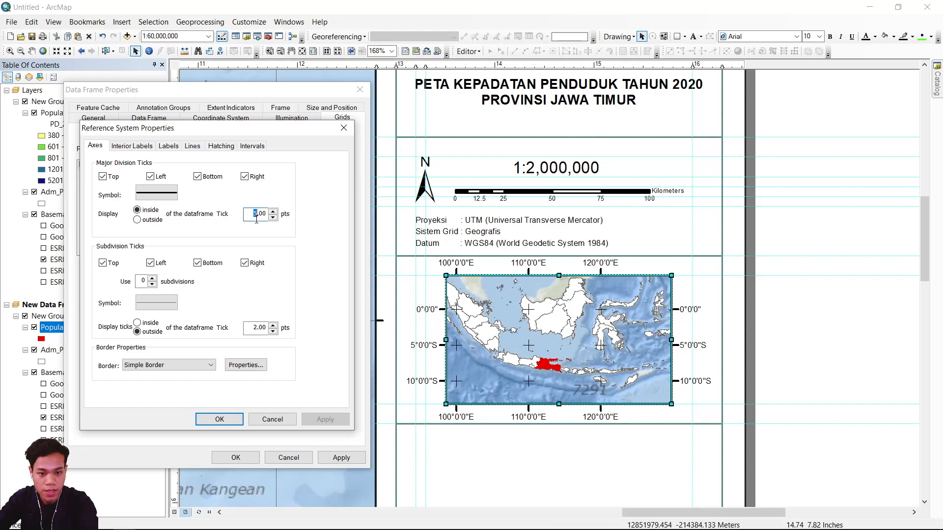
click(255, 329)
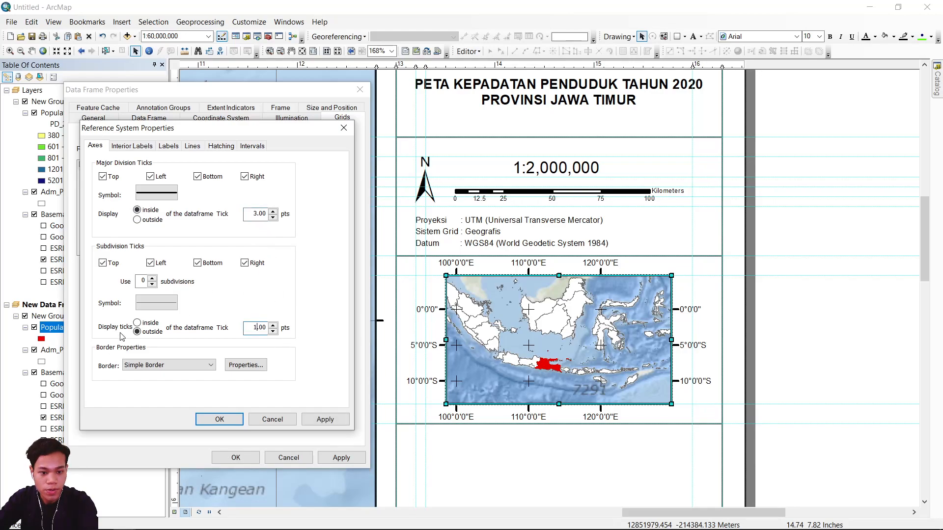
Set the inset graticule labels to size 3 with a 2 pts offset and vertical left and right labels, and apply the grid changes.
click(140, 146)
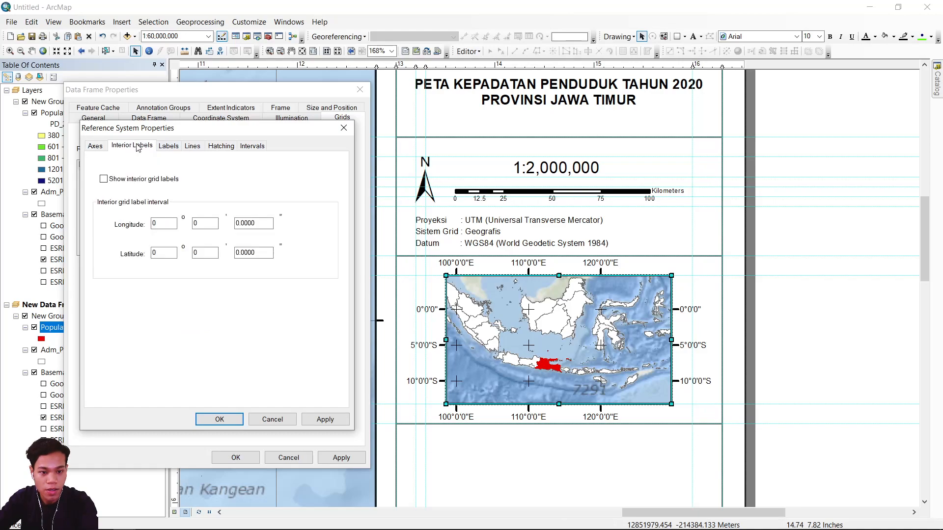
click(166, 146)
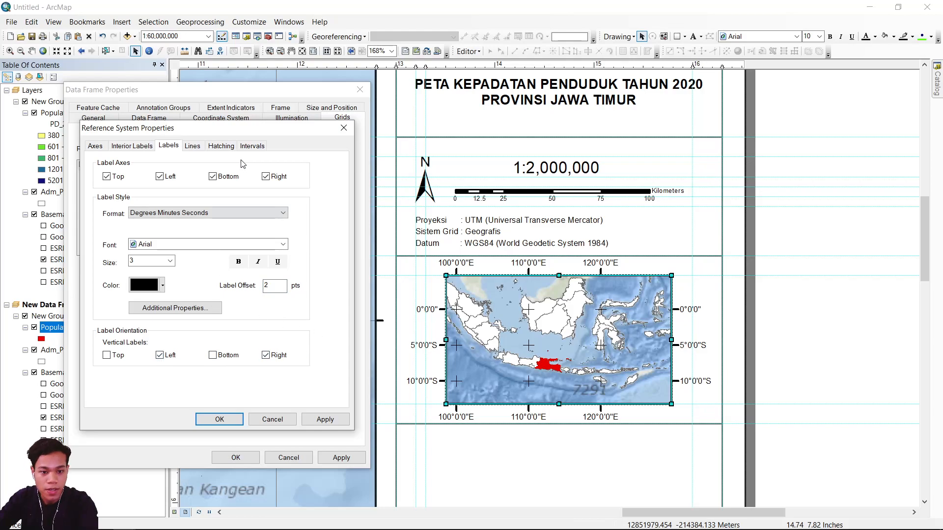
click(252, 146)
click(324, 420)
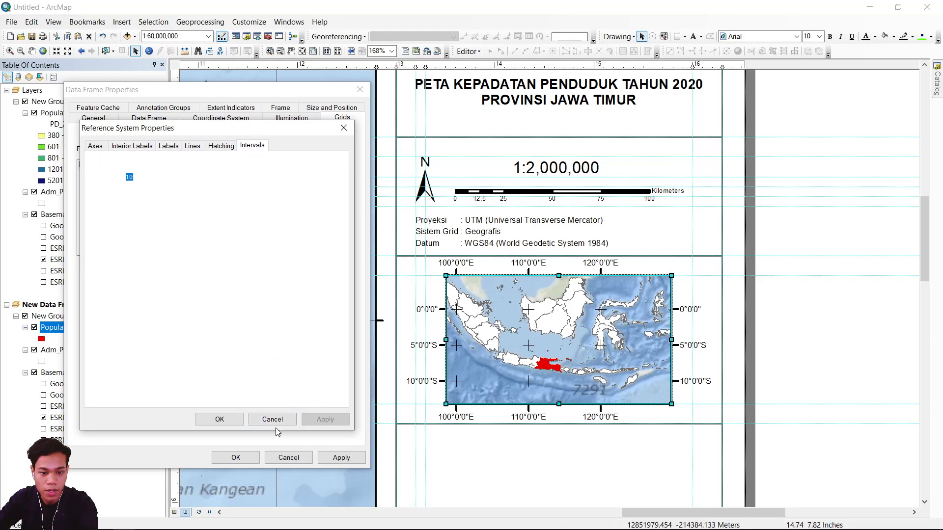
click(219, 419)
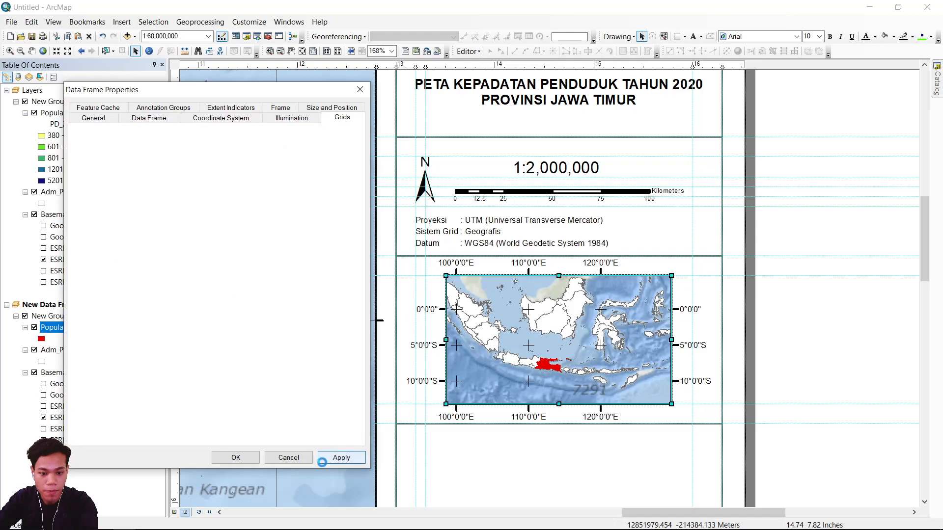
click(341, 458)
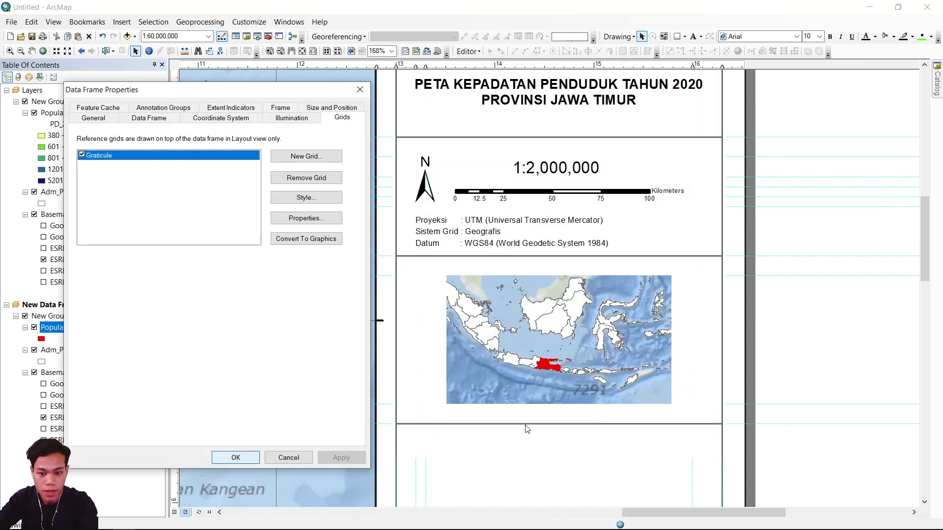
key(Return)
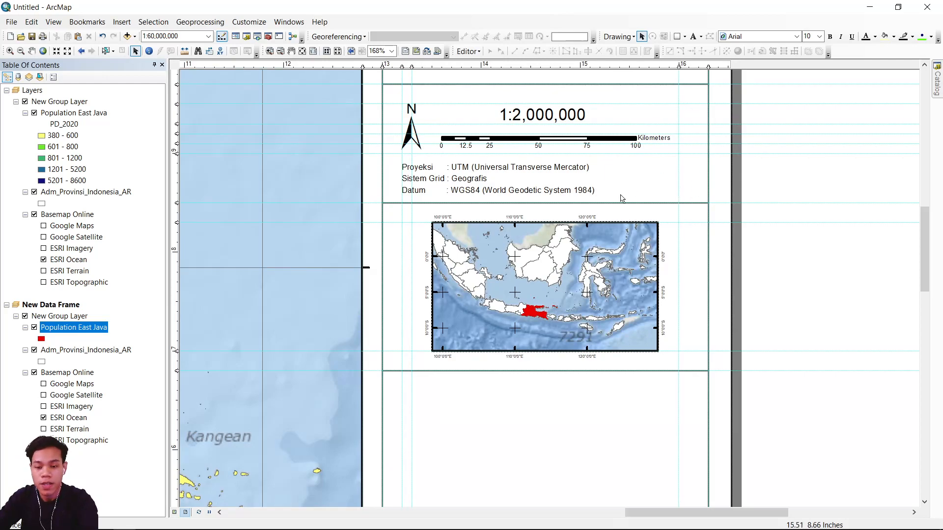
Draw a rectangle around East Java on the inset map, with no fill color and a red outline.
click(677, 37)
mouse_move(514, 284)
mouse_down()
mouse_move(545, 325)
mouse_move(568, 327)
mouse_up()
right_click(549, 308)
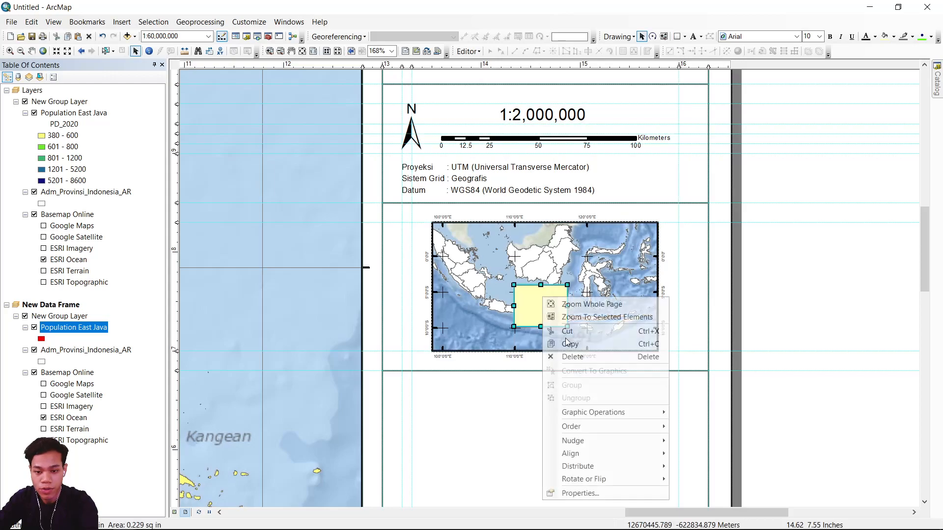
click(552, 491)
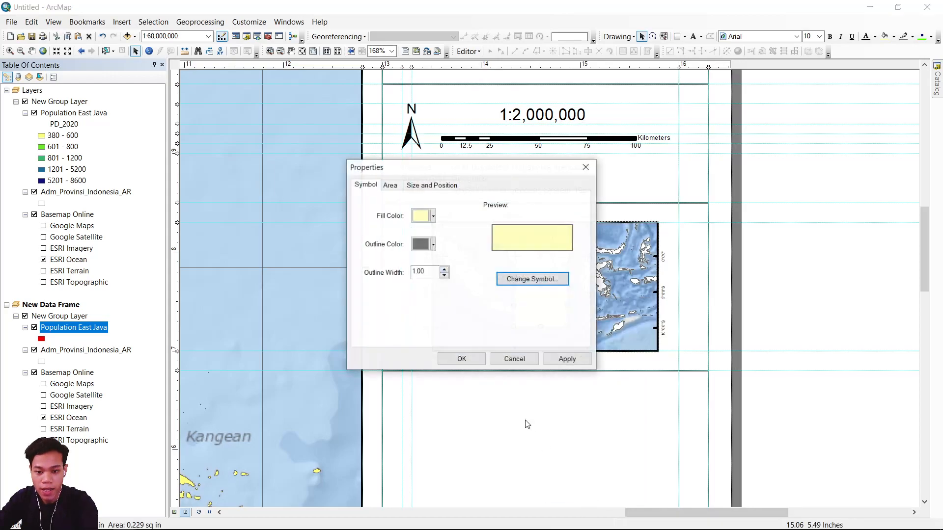
click(424, 216)
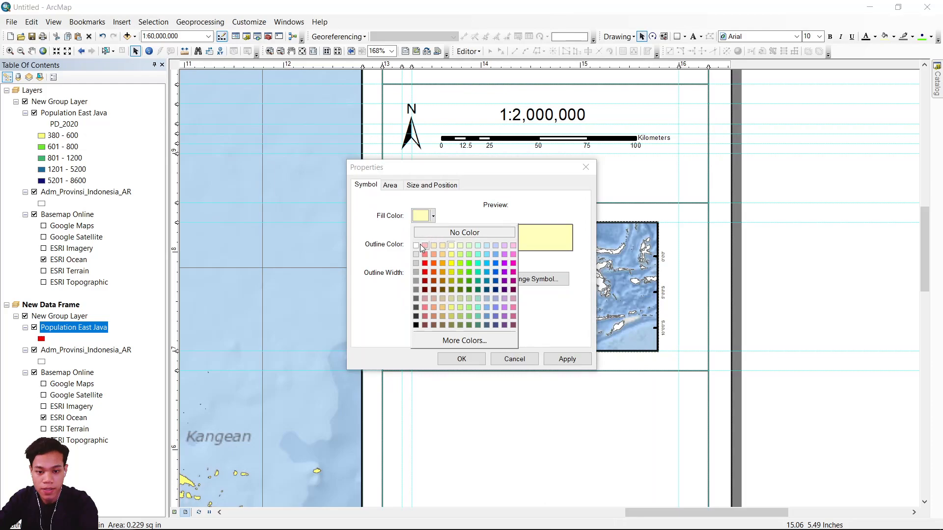
click(437, 234)
click(424, 244)
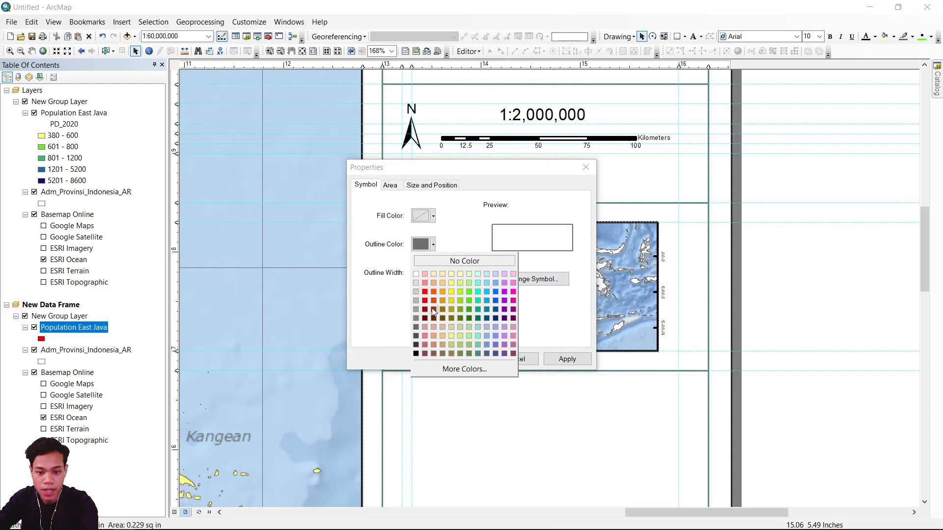
click(425, 294)
click(565, 359)
click(461, 359)
Activate the main Layers data frame.
scroll(799, 293, up, 1)
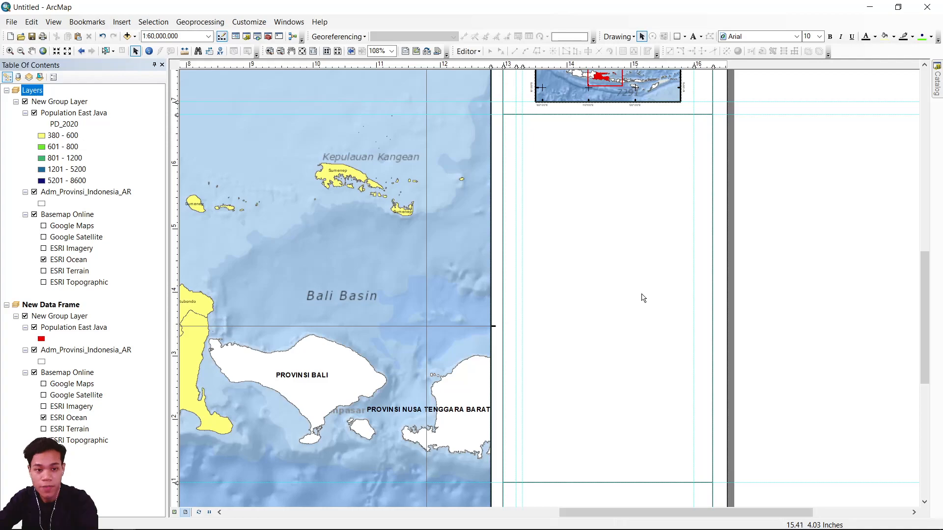
click(43, 102)
click(40, 90)
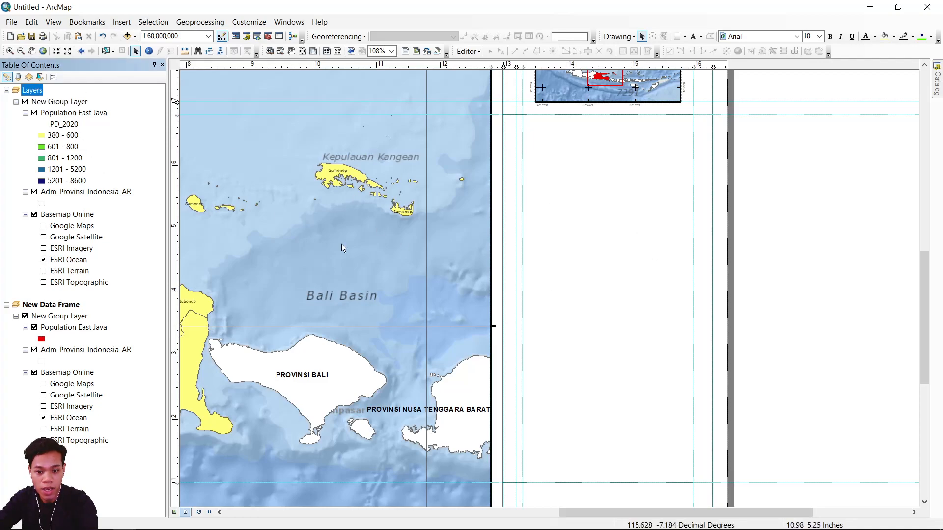
click(263, 177)
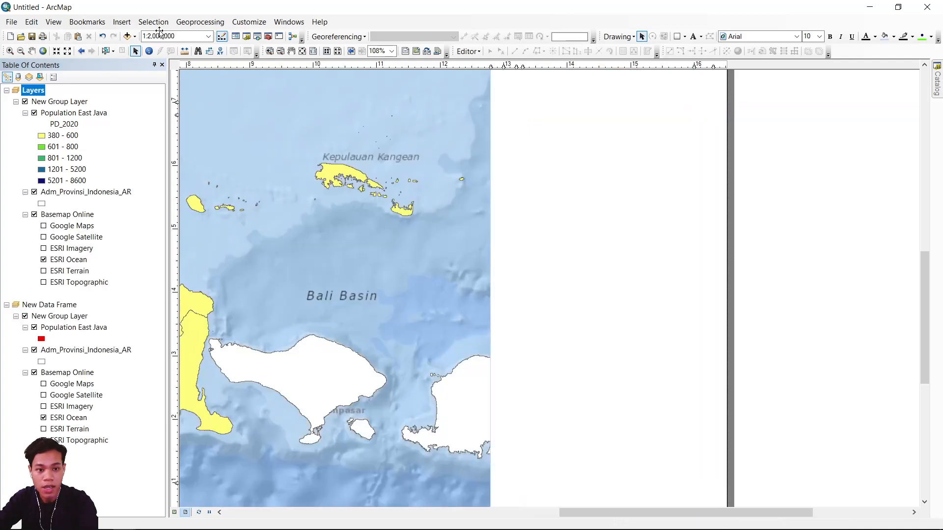
Start a new legend and remove Adm_Provinsi_Indonesia_AR from its items, keeping only Population East Java.
click(121, 22)
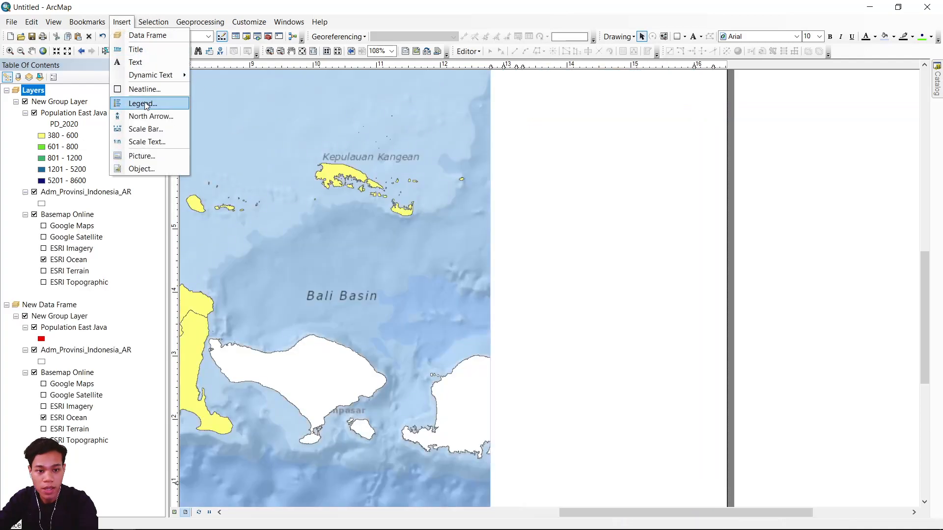
click(146, 104)
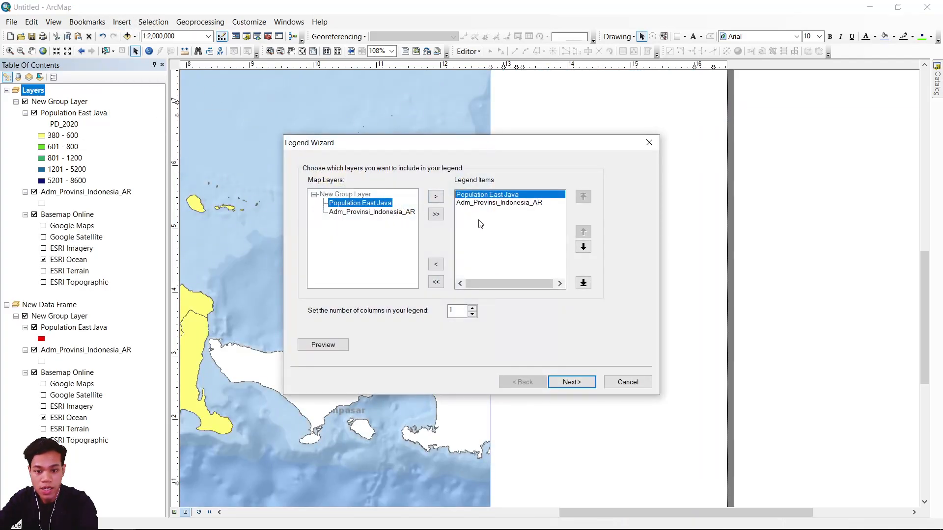
click(480, 224)
click(484, 202)
click(484, 195)
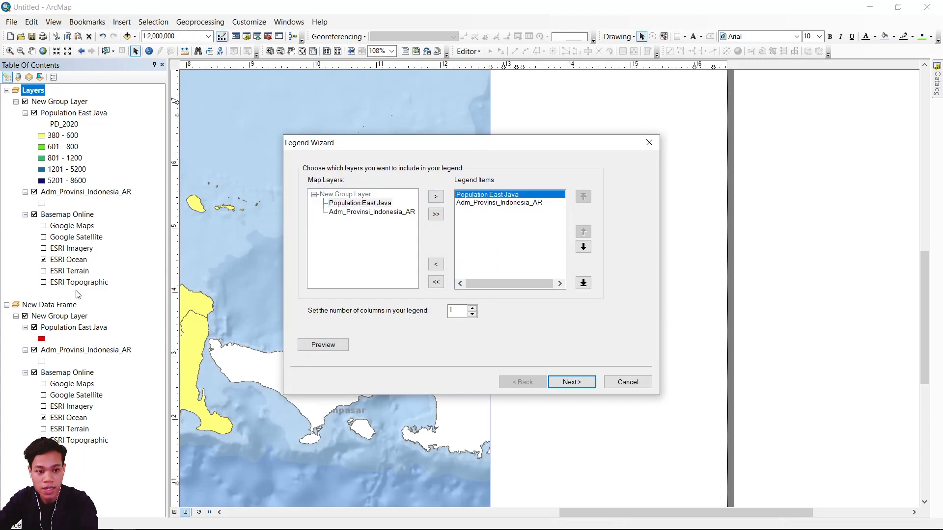
click(498, 206)
click(514, 195)
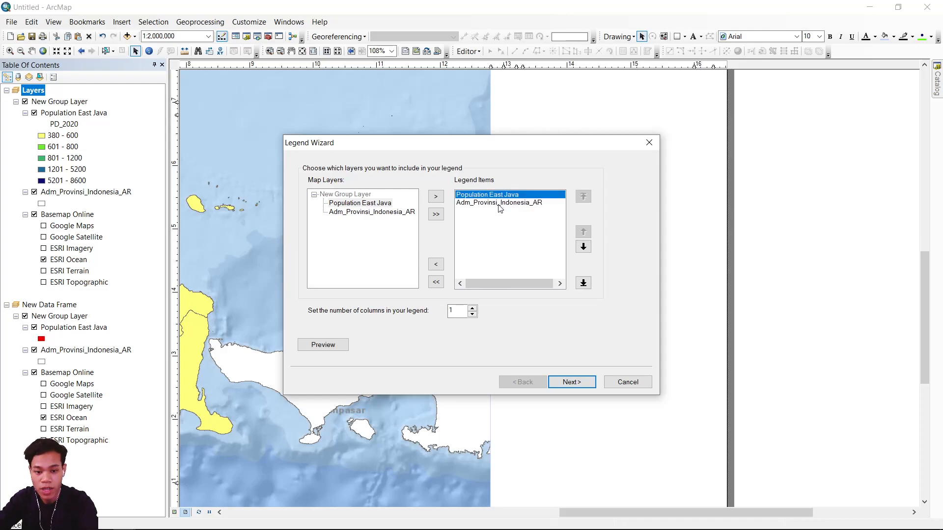
click(499, 205)
click(436, 264)
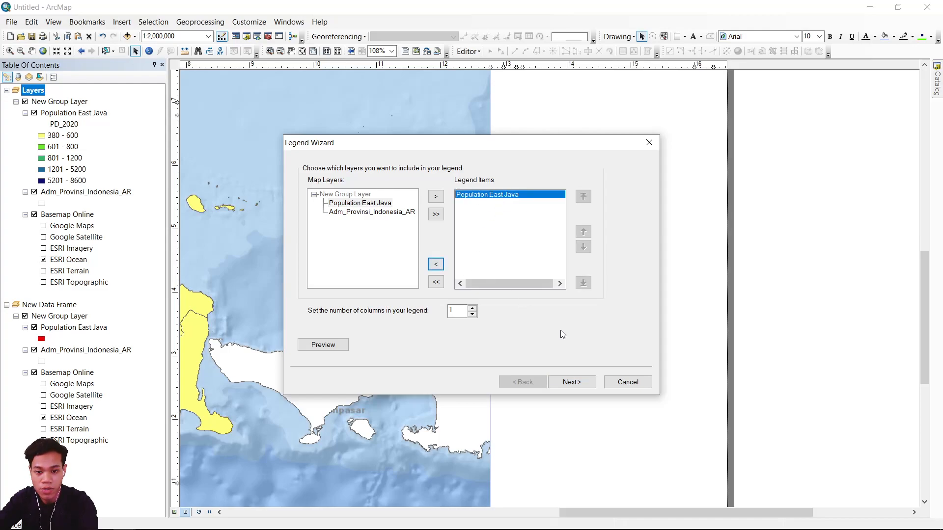
Title the legend "Legenda" and finish creating it with the default settings.
click(583, 382)
click(368, 191)
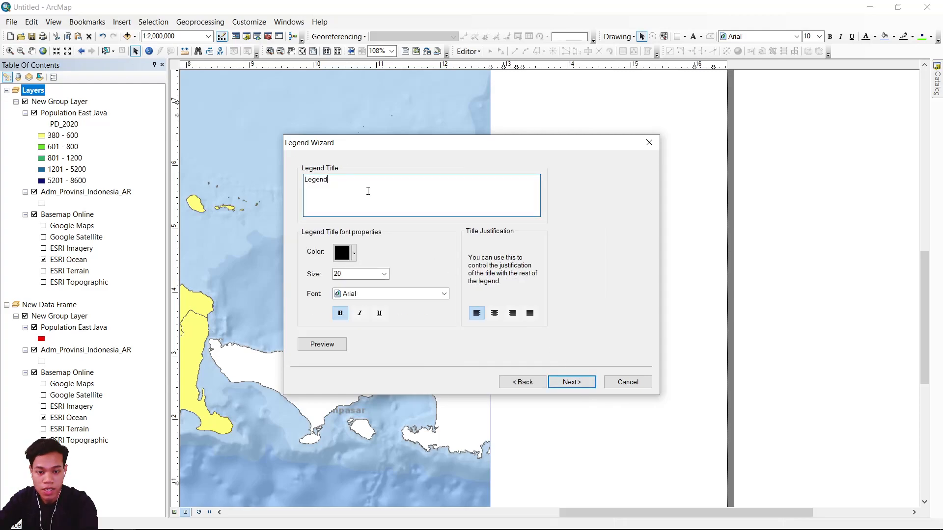
click(579, 382)
click(579, 382)
click(578, 383)
click(578, 382)
right_click(578, 379)
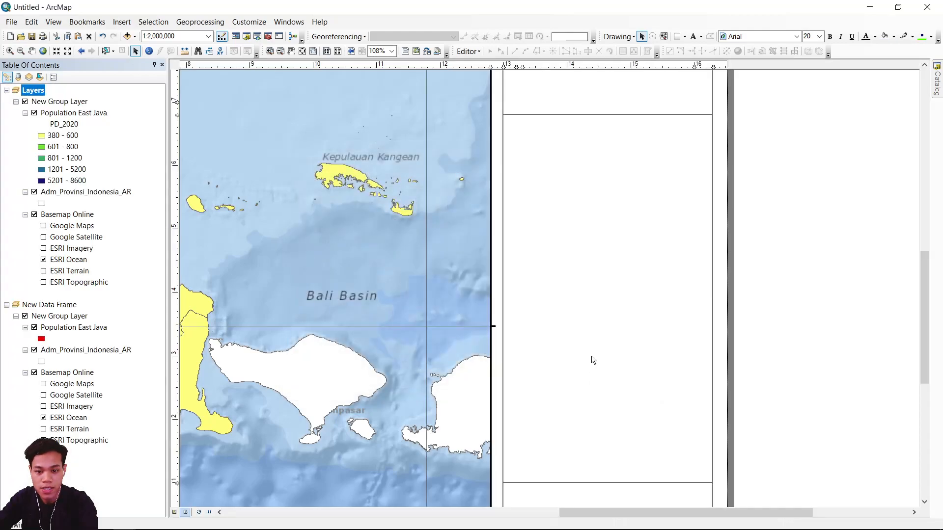
Place the legend in the empty box below the inset map and shrink it to fit inside the box.
click(823, 262)
click(506, 215)
drag(506, 215, 555, 179)
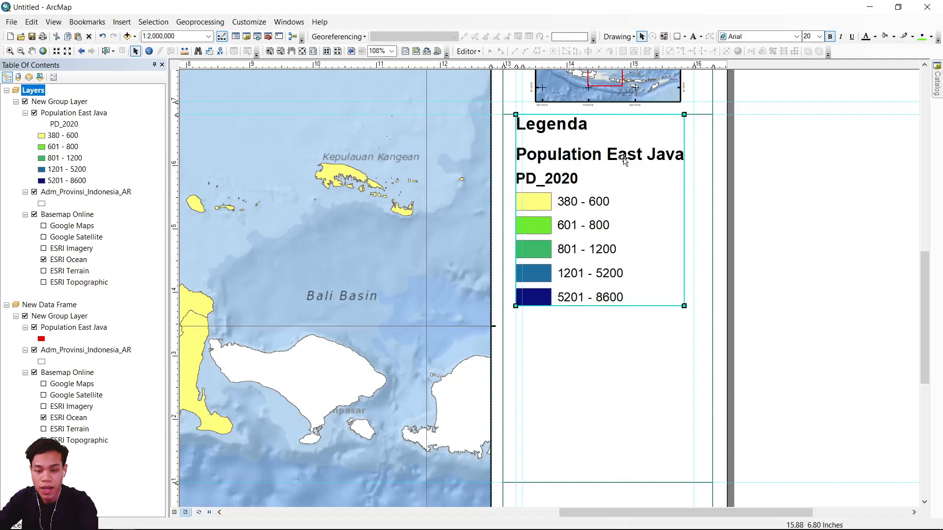
drag(632, 155, 616, 160)
drag(573, 252, 569, 180)
key(Down)
key(Down)
key(Down)
key(Down)
key(Down)
key(Down)
key(Down)
key(Down)
key(Down)
key(Down)
key(Down)
click(819, 198)
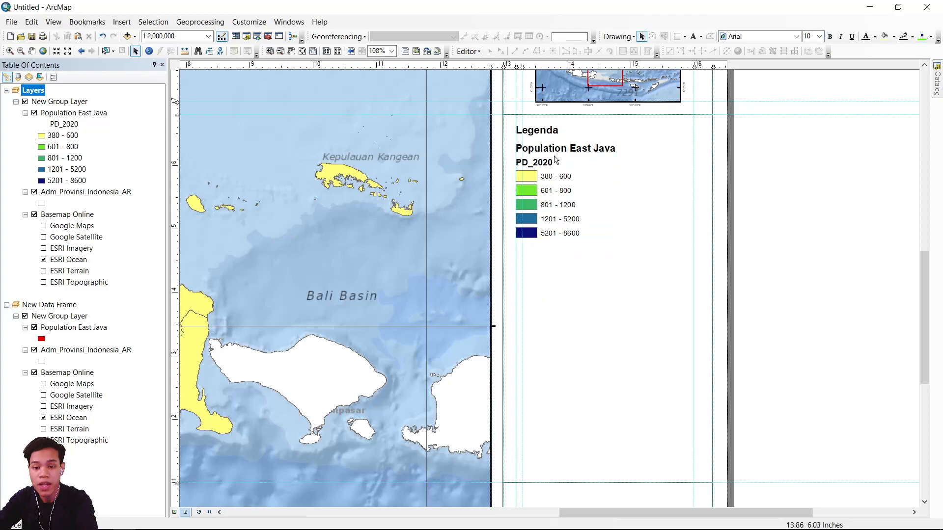
Change the Population East Java legend item's style to Horizontal Single Symbol Layer Name and Label.
click(552, 149)
right_click(550, 146)
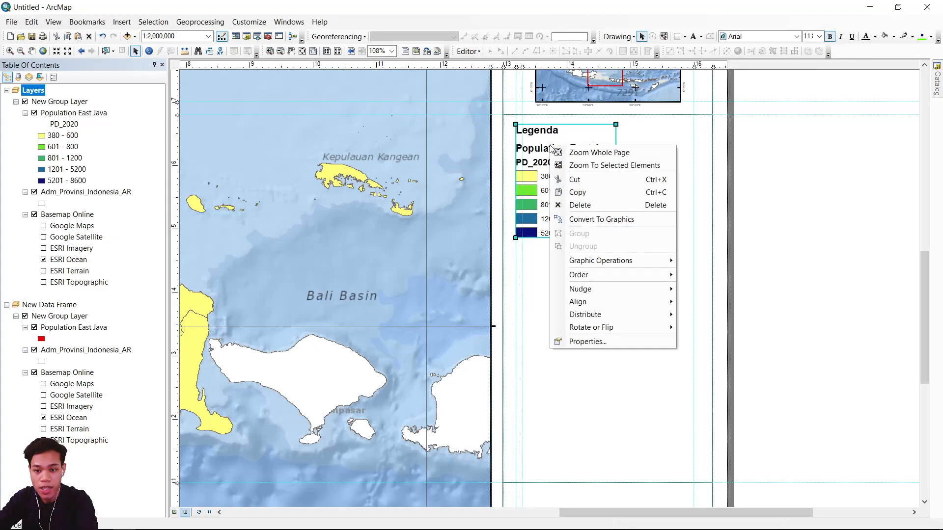
click(594, 342)
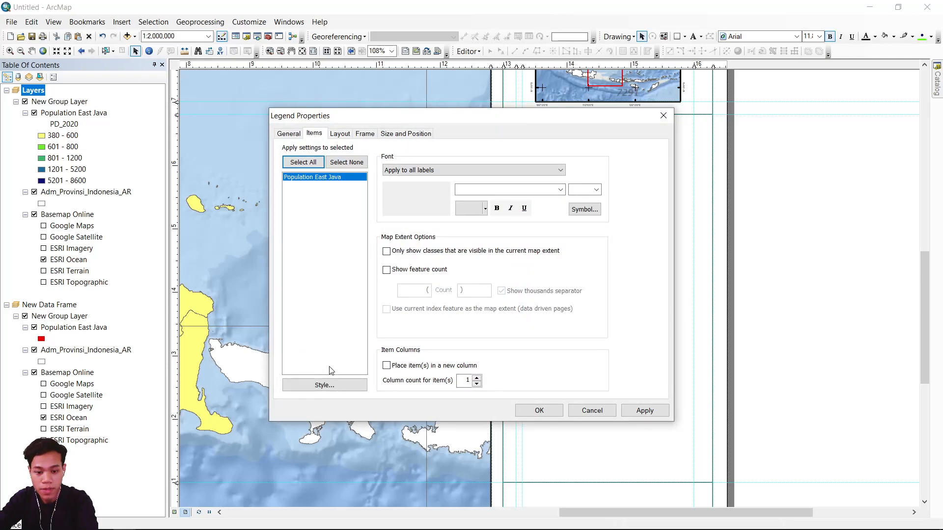
click(325, 385)
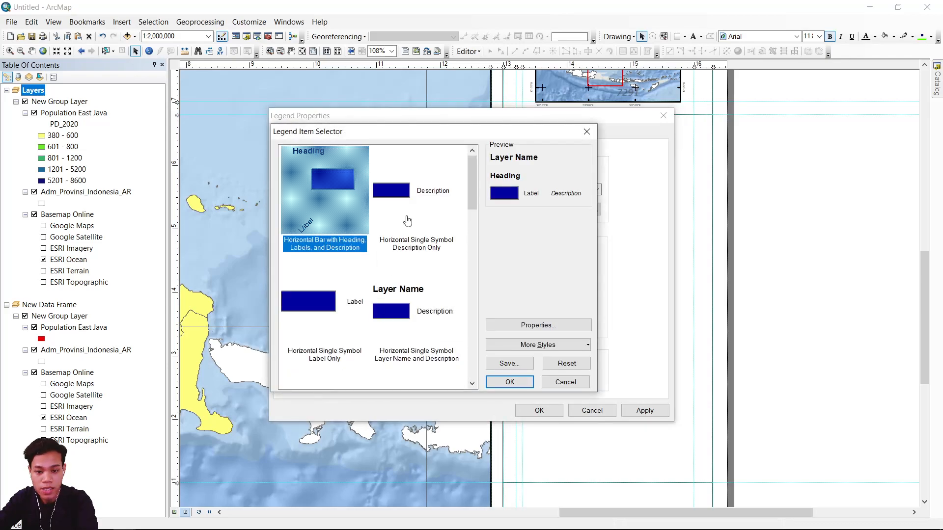
scroll(408, 221, down, 3)
click(323, 258)
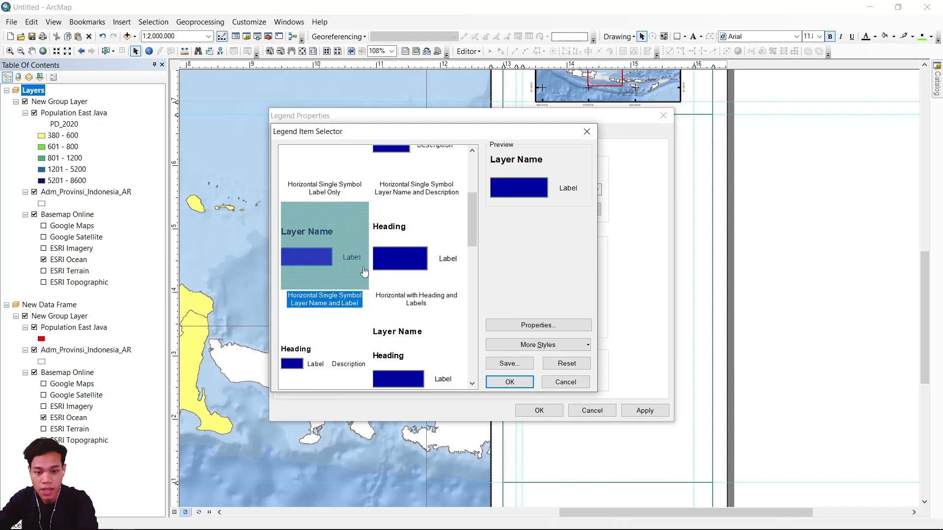
click(508, 384)
click(642, 411)
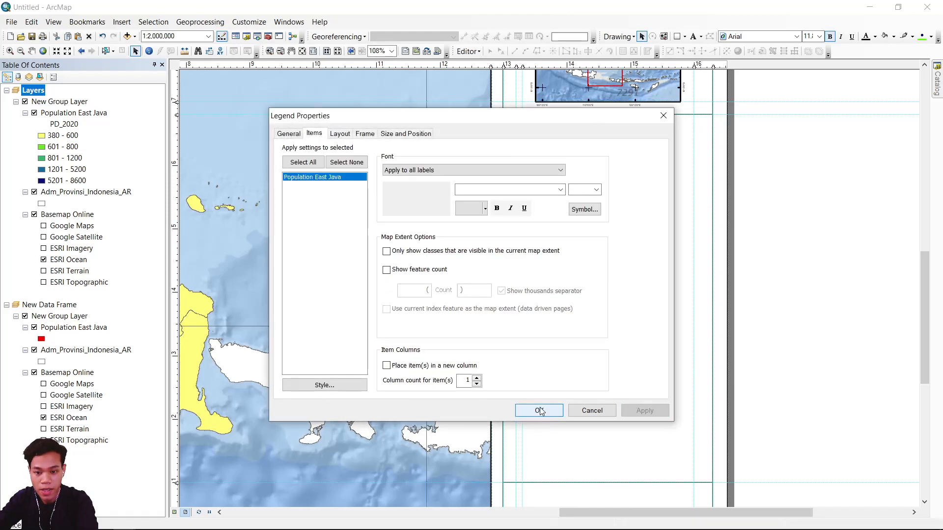
click(539, 411)
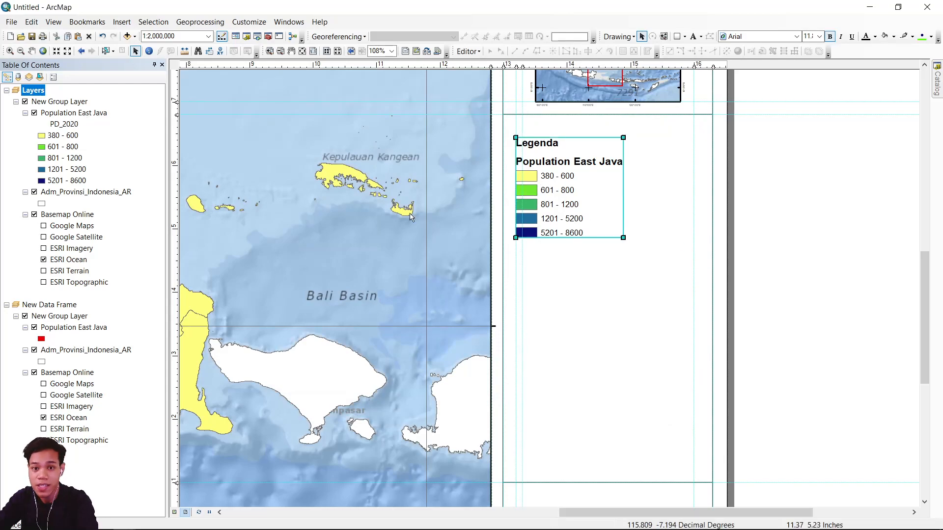
Move the legend up slightly so it sits near the upper edge of its box.
drag(567, 186, 572, 182)
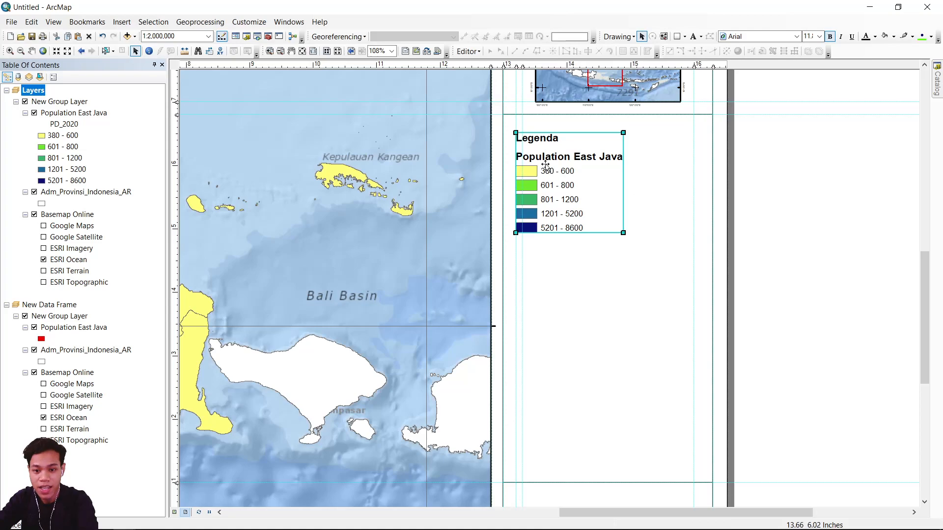
click(808, 217)
click(537, 188)
key(Up)
key(Up)
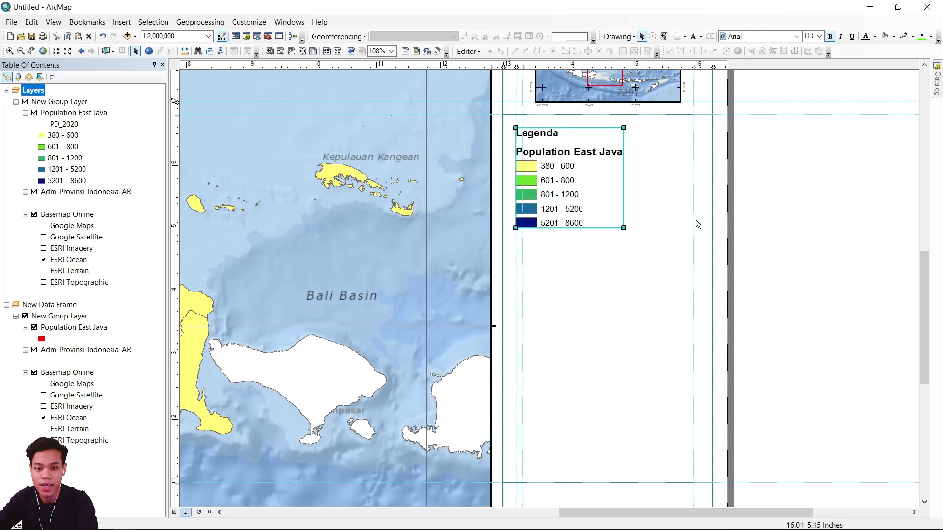
click(812, 237)
Reduce the size of the legend a little further within its box.
scroll(661, 157, up, 5)
scroll(617, 204, down, 5)
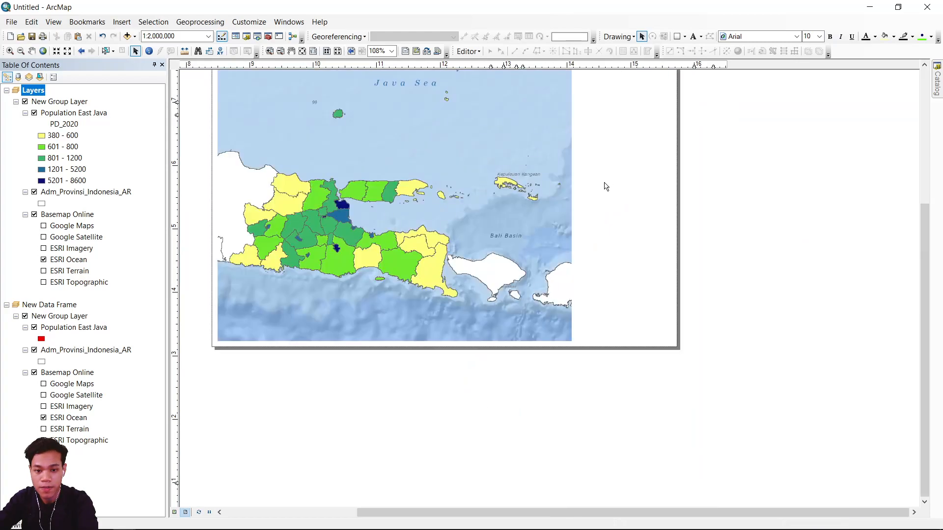
click(595, 184)
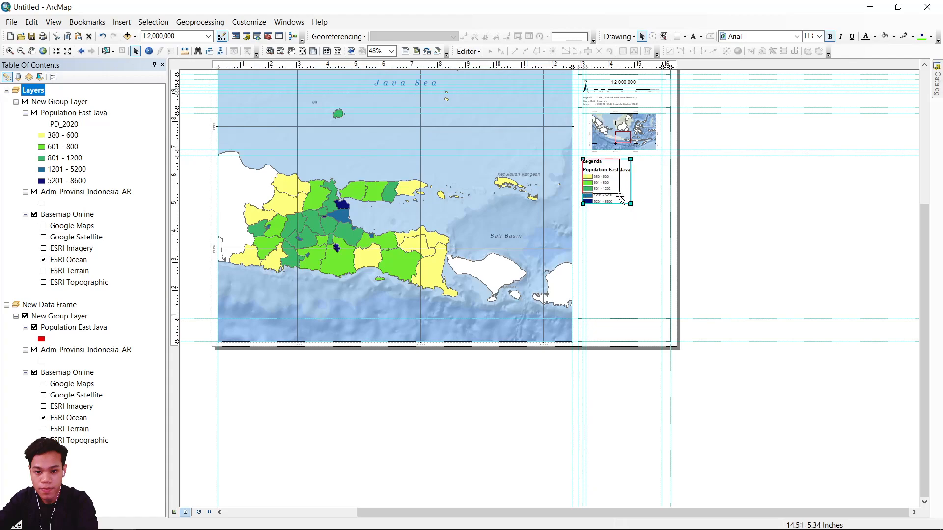
click(803, 243)
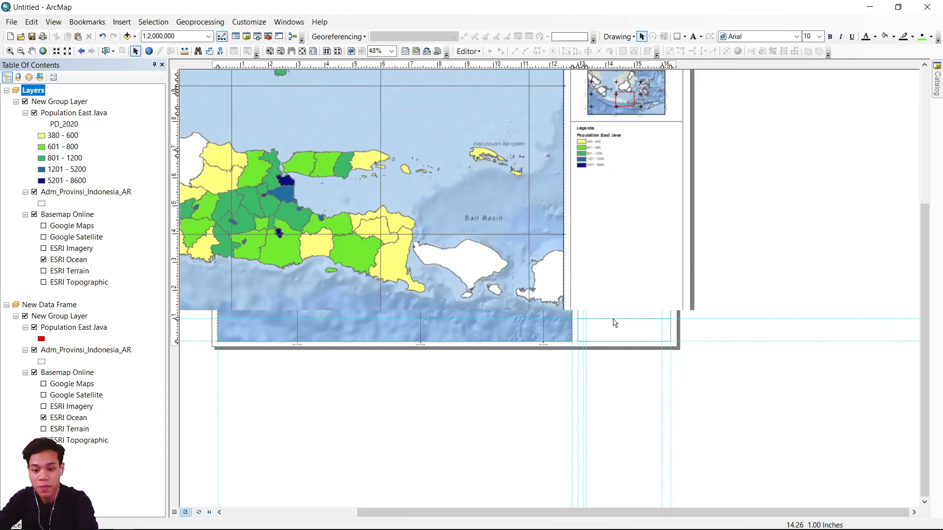
Add a text element reading "Sumber:" at the box beneath the legend box.
scroll(612, 320, down, 4)
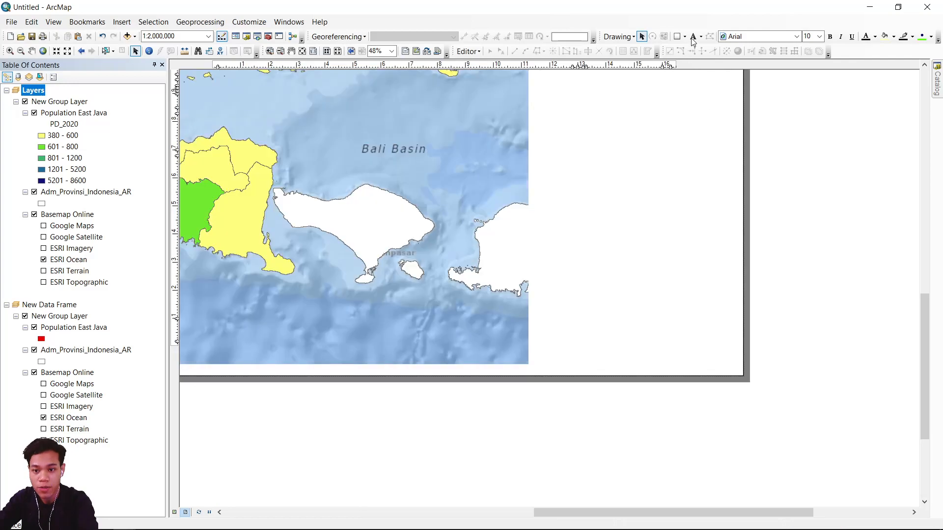
click(694, 38)
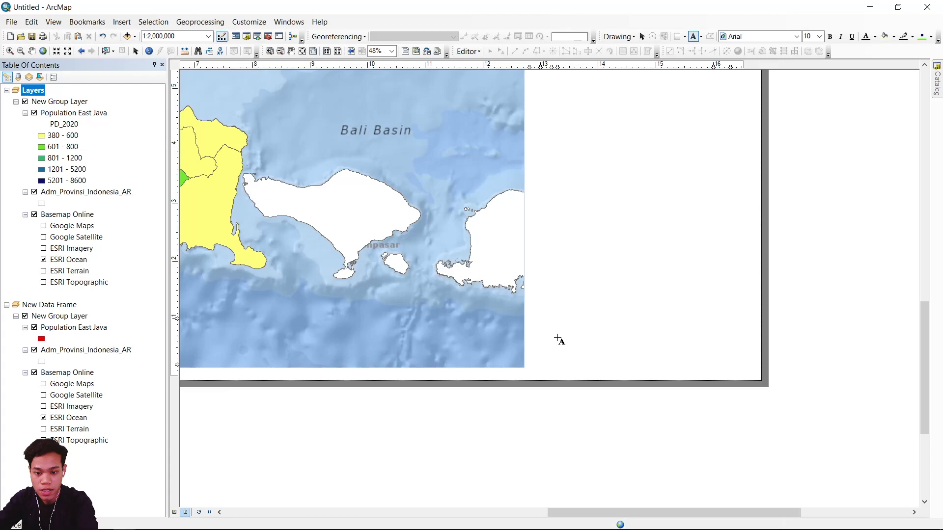
click(563, 338)
text(sumber:)
key(Return)
Add the lines "- RTRW Jawa Timur 2011-2031" and "- Provinsi Jawa Timur dalam Angka, BPS, 2021" to the Sumber text.
double_click(563, 339)
click(478, 224)
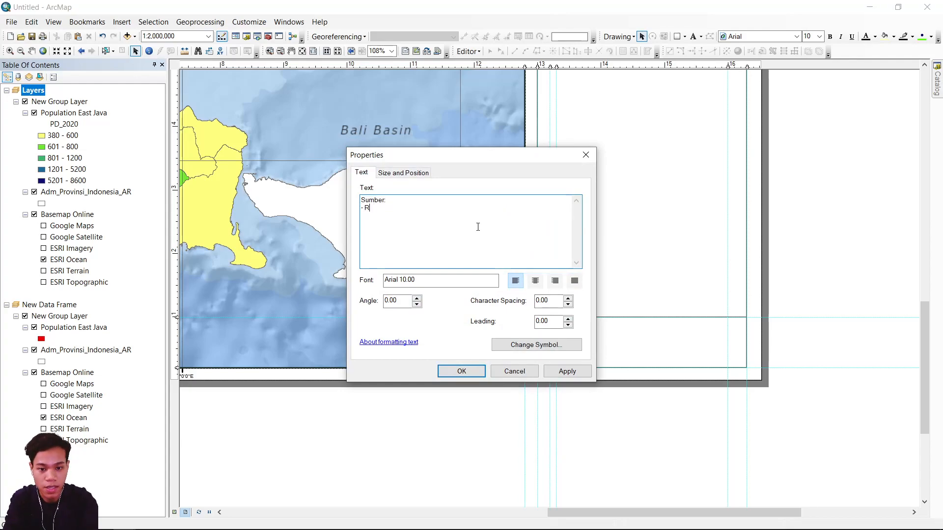
key(BackSpace)
text(1-2031)
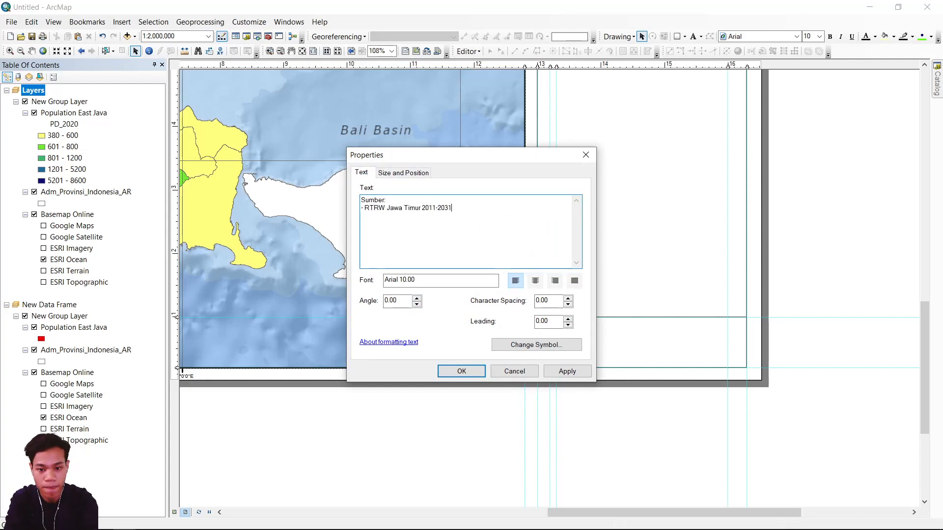
key(Return)
text(- Provinsi Jawa Timur dalam Angka, BPS, 2021)
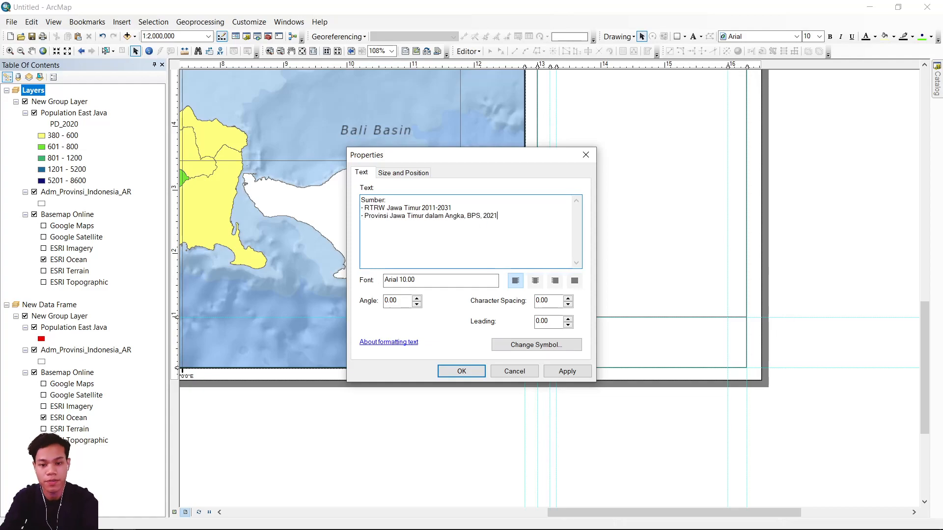
click(461, 371)
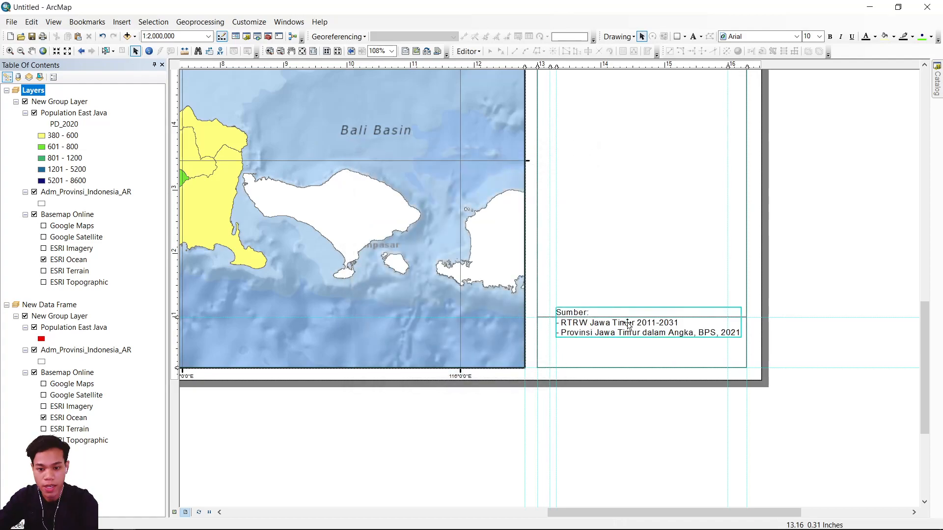
Set the source text's font size to 6 and position it inside the lowest side box.
click(819, 36)
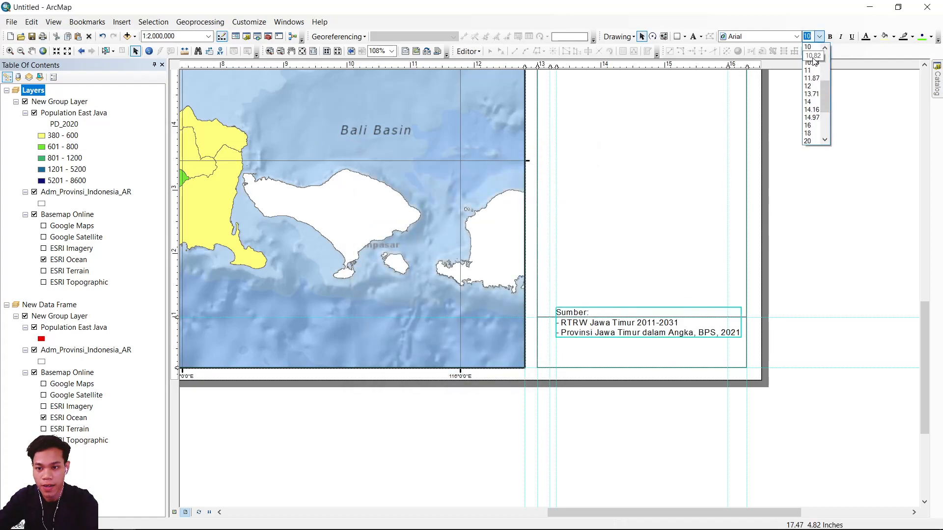
click(833, 104)
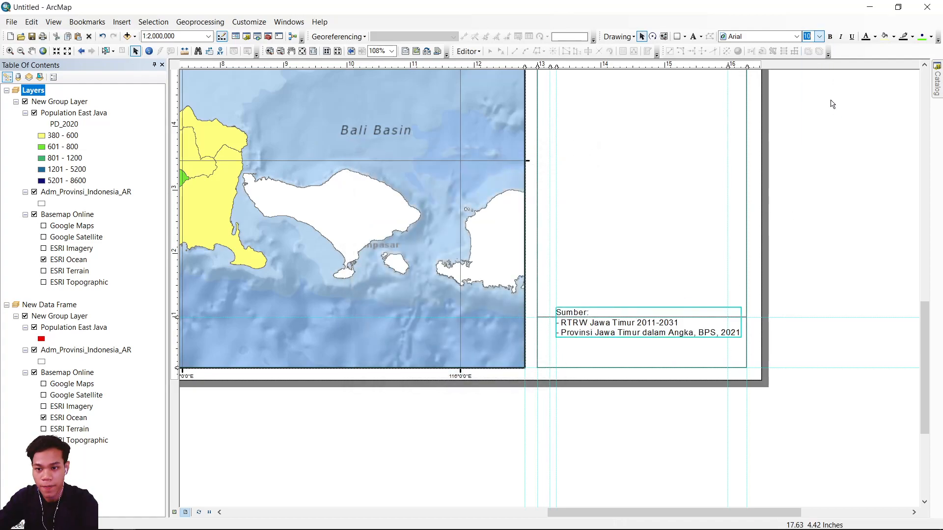
click(820, 36)
drag(827, 93, 828, 70)
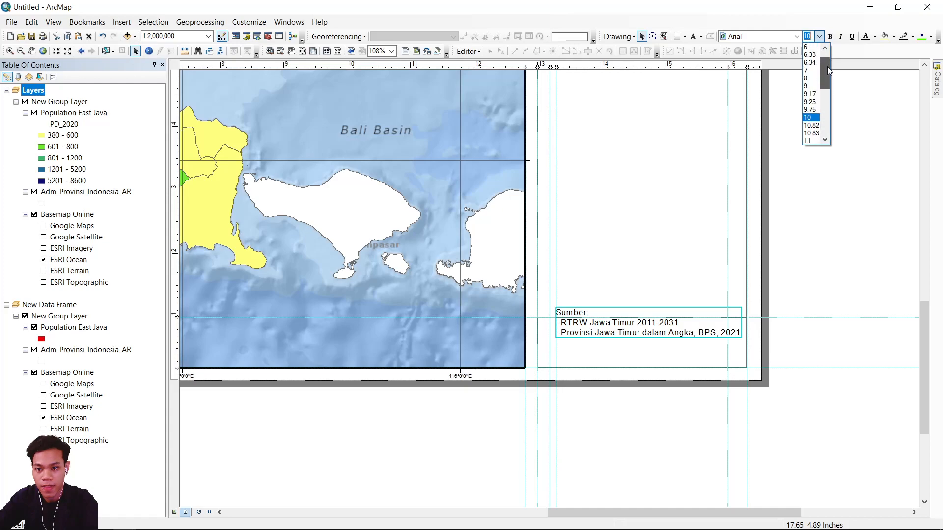
click(810, 48)
drag(593, 328, 588, 331)
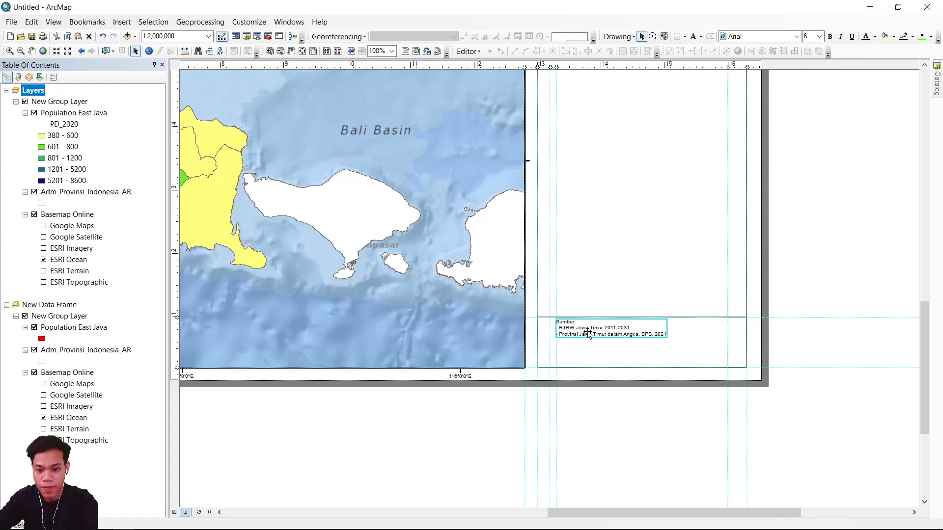
click(800, 320)
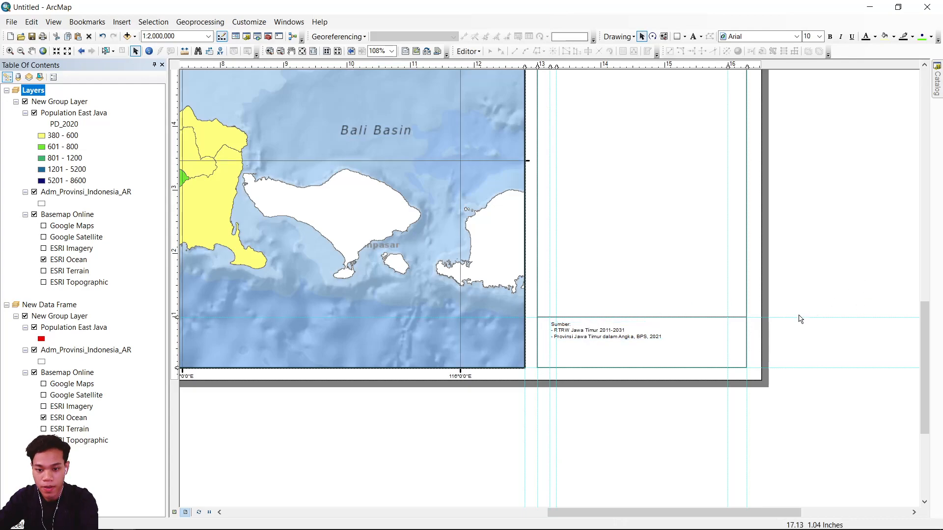
Turn off feature labels for Adm_Provinsi_Indonesia_AR and Population East Java in the New Data Frame.
scroll(796, 390, up, 3)
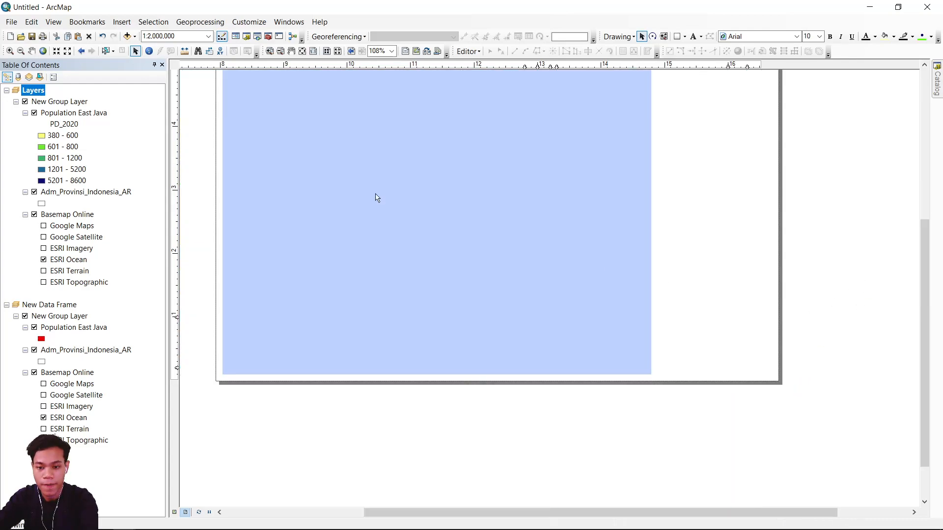
click(312, 51)
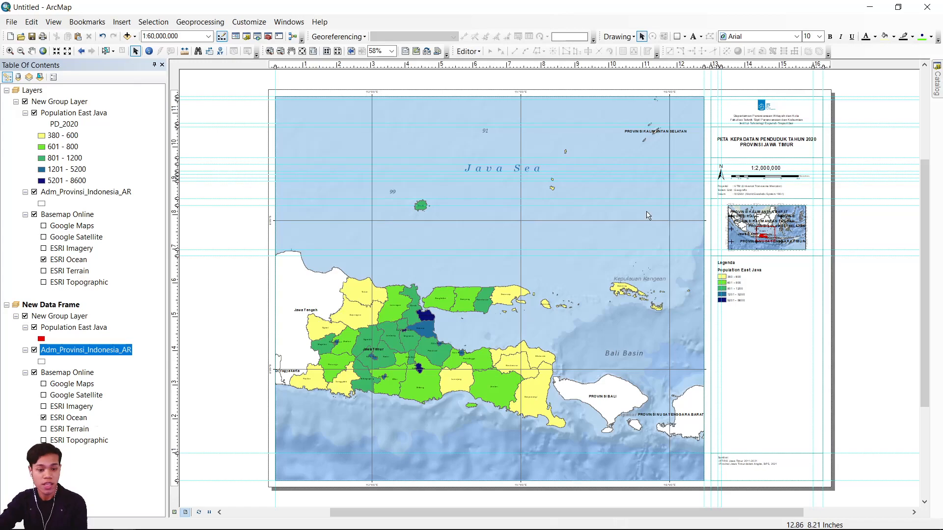
right_click(66, 355)
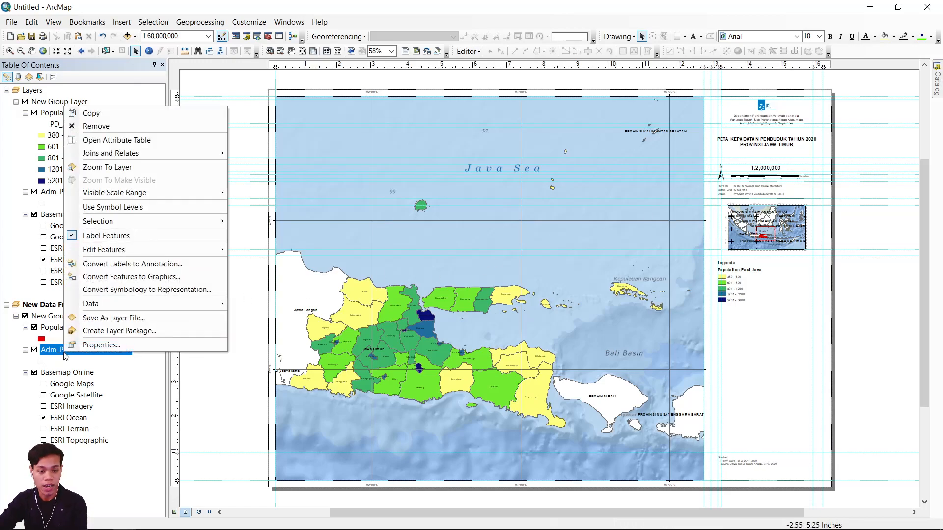
click(100, 236)
right_click(66, 327)
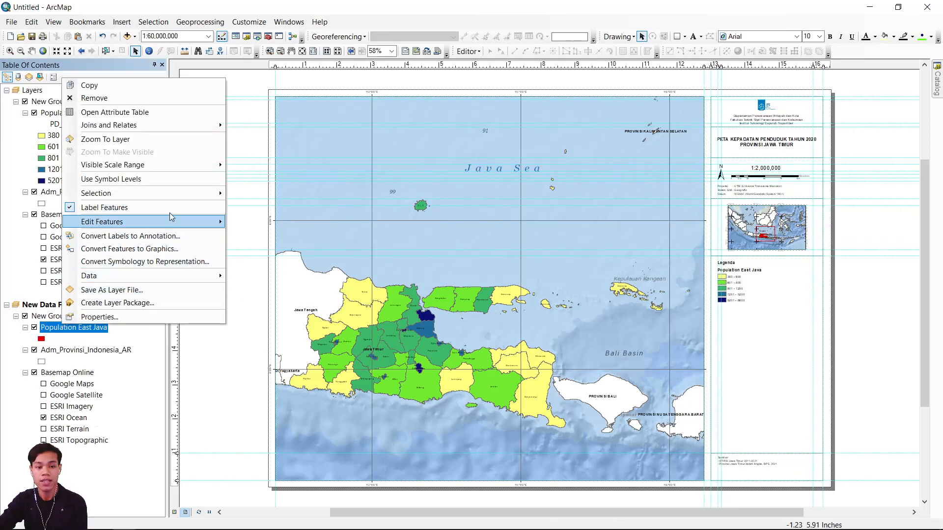
click(191, 207)
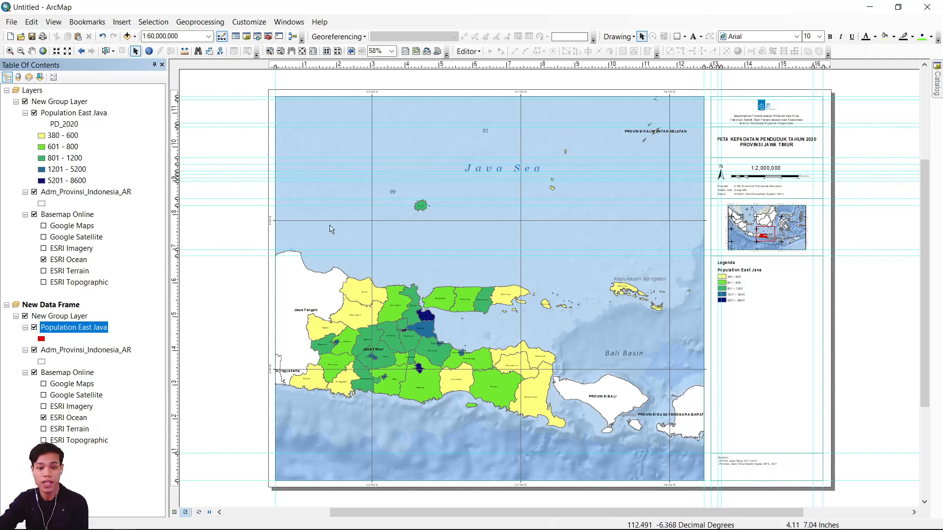
Start exporting the map to the #TUTORIAL folder with the file name "Population Density".
click(12, 22)
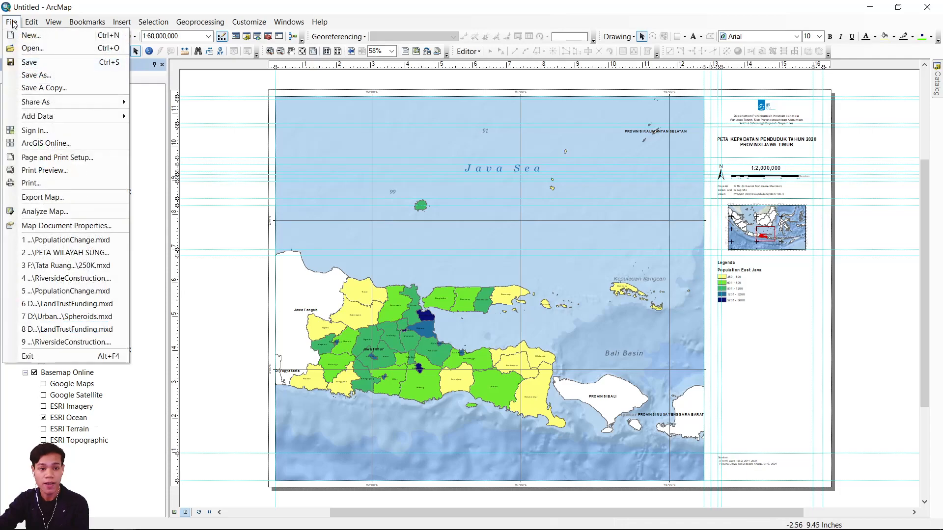
click(43, 197)
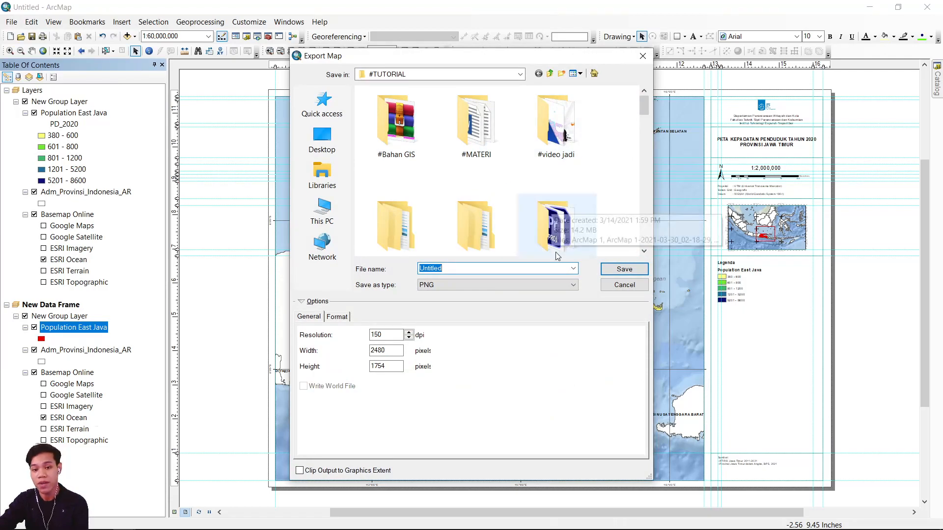
scroll(543, 190, down, 2)
scroll(518, 184, up, 3)
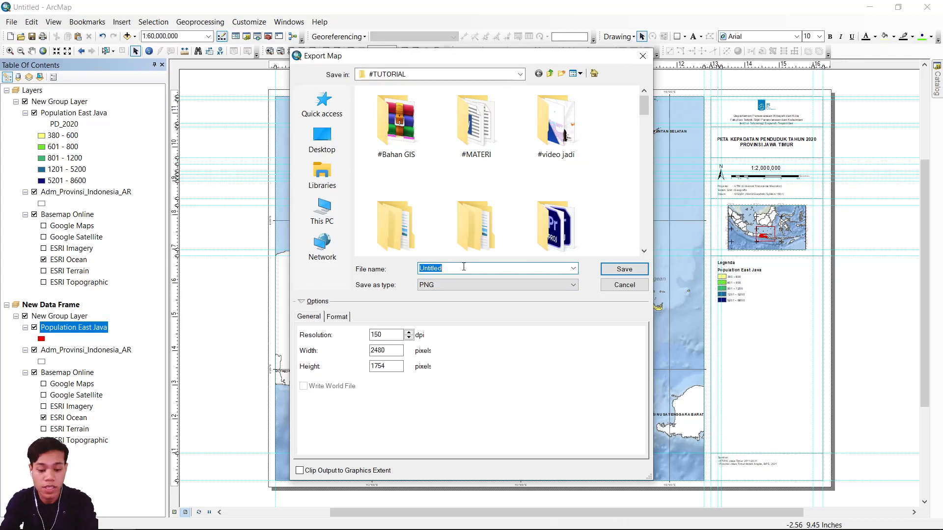
text(PET)
key(BackSpace)
key(BackSpace)
key(BackSpace)
text(Population Densituy)
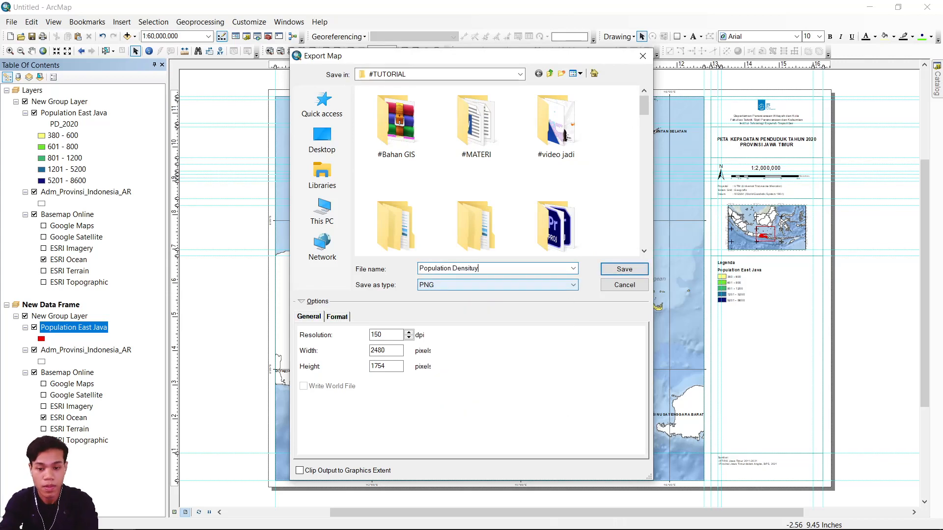
Save the map export as a PNG at 150 dpi resolution.
click(464, 286)
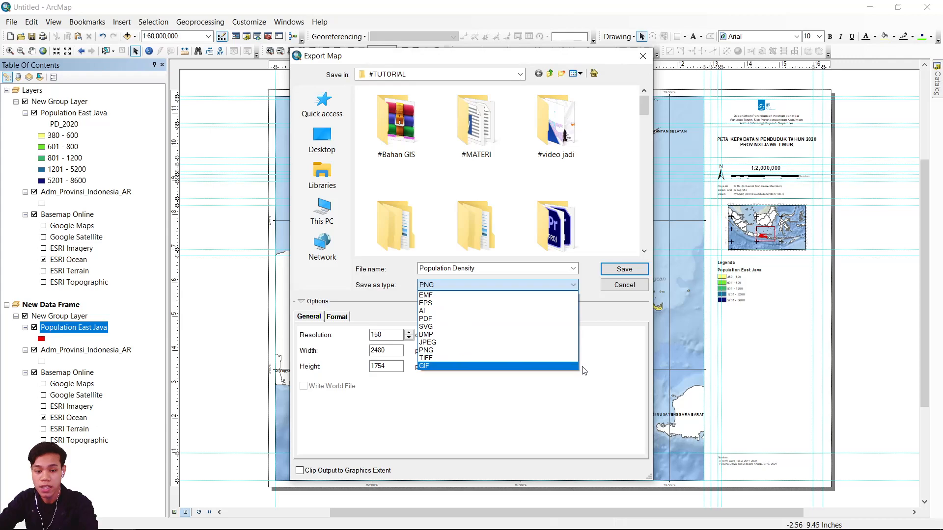
click(488, 353)
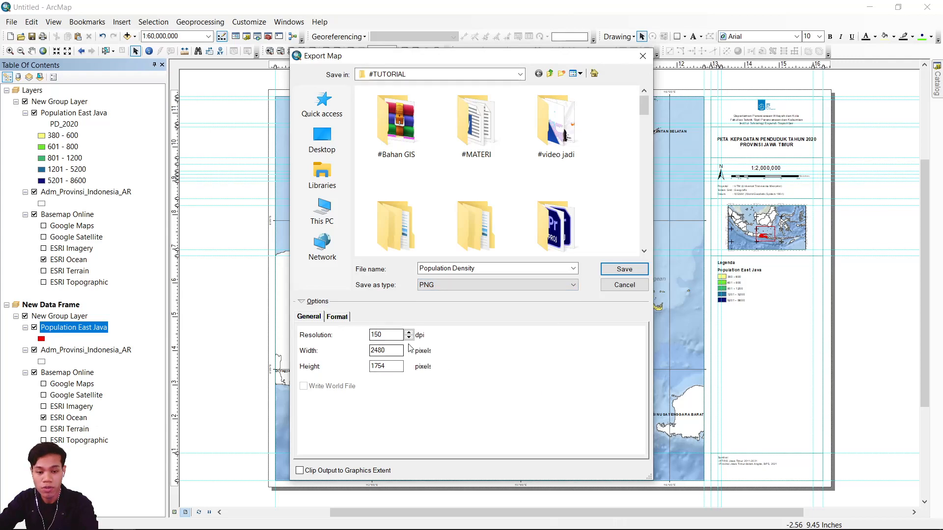
drag(384, 336, 365, 337)
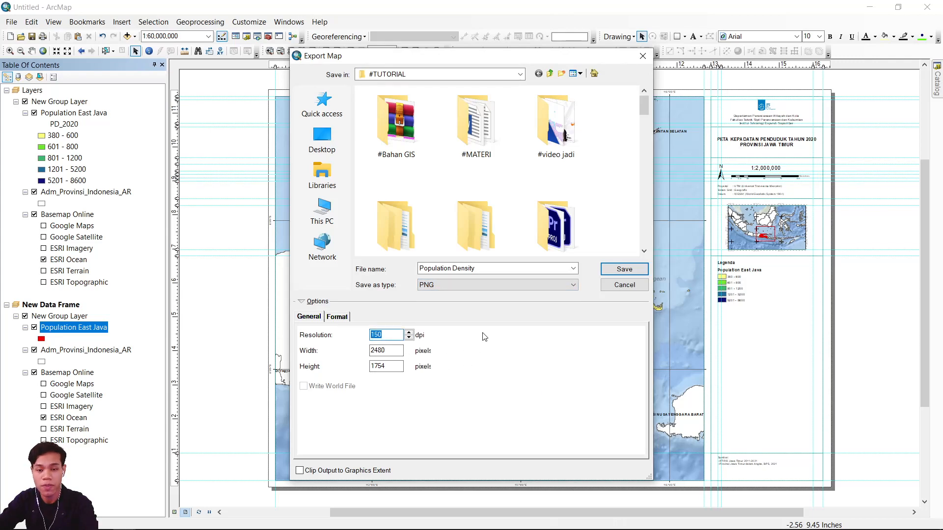
click(624, 269)
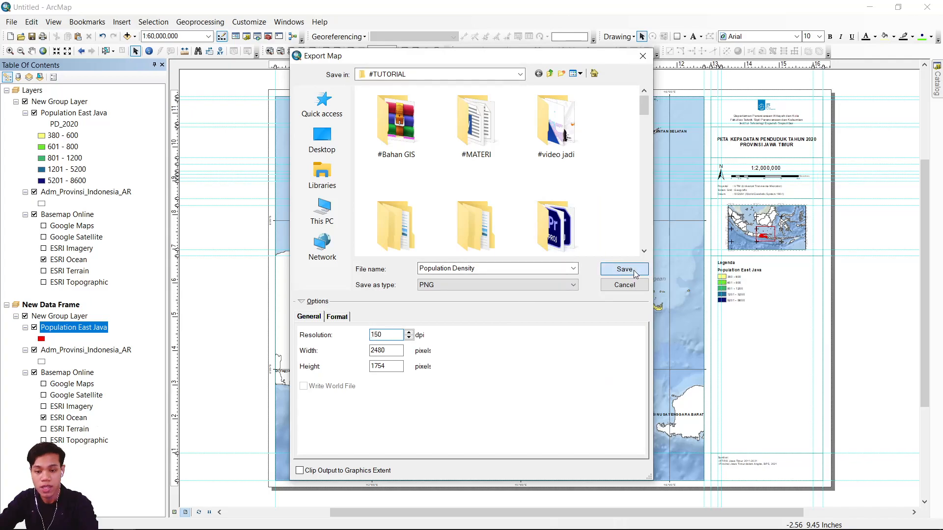